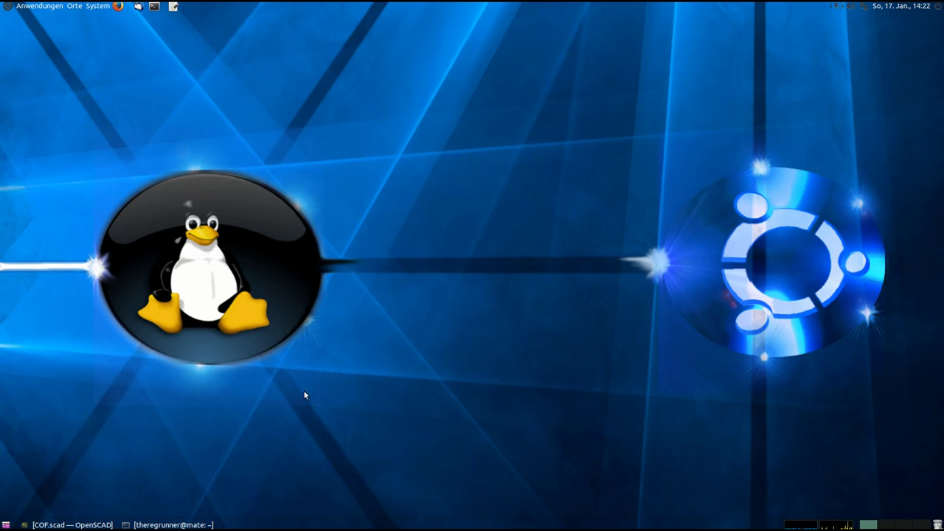
# - Restore the minimised COF.scad OpenSCAD window from the taskbar after dismissing the Applications menu
pyautogui.click(41, 5)
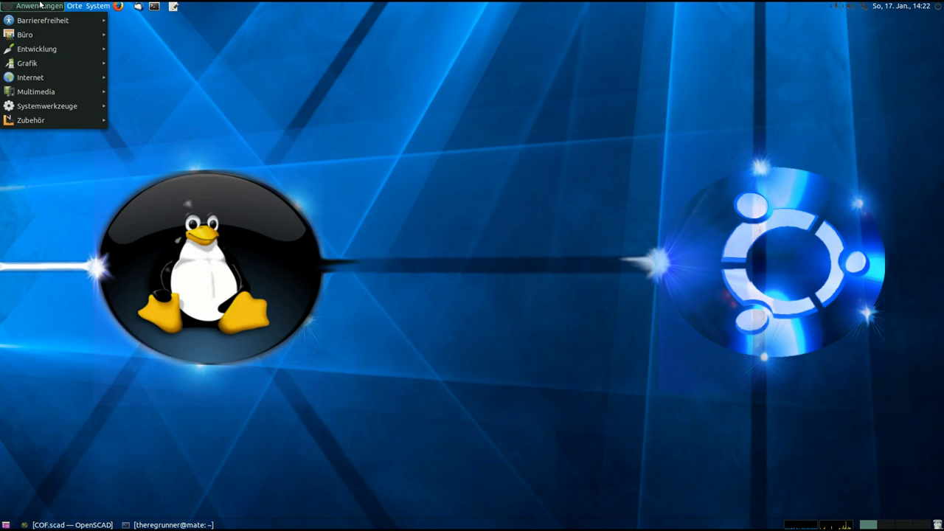
pyautogui.moveTo(45, 62)
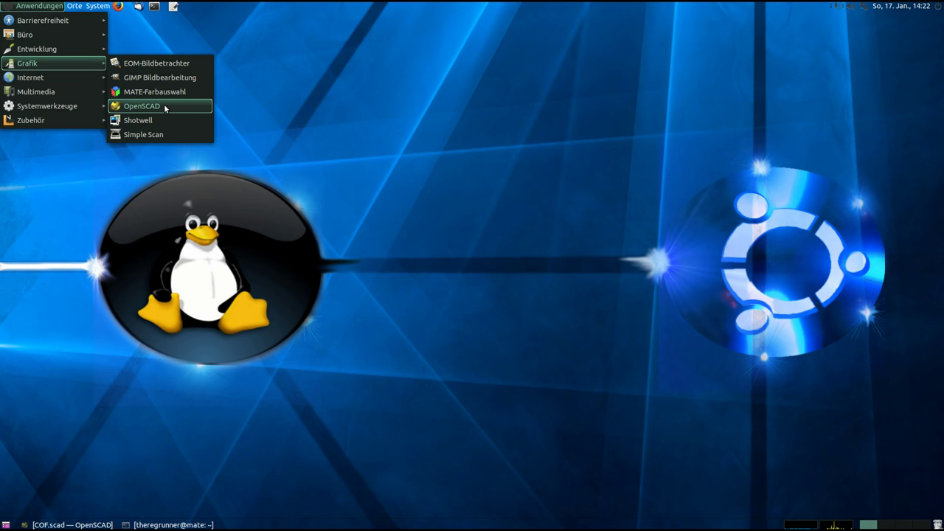
pyautogui.click(299, 200)
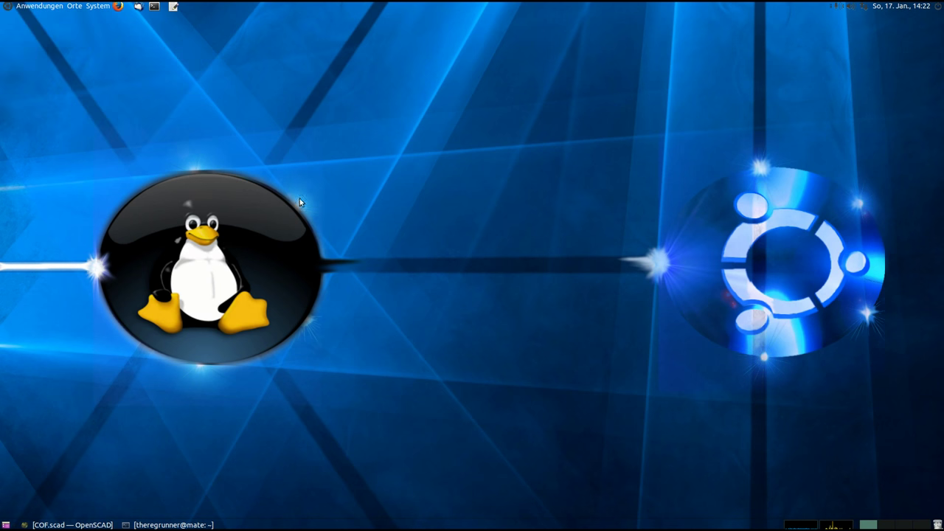
pyautogui.click(72, 524)
pyautogui.moveTo(580, 241)
pyautogui.mouseDown()
pyautogui.moveTo(525, 191)
pyautogui.moveTo(663, 216)
pyautogui.moveTo(673, 188)
pyautogui.moveTo(671, 222)
pyautogui.moveTo(667, 152)
pyautogui.moveTo(679, 90)
pyautogui.moveTo(719, 212)
pyautogui.moveTo(734, 196)
pyautogui.moveTo(721, 221)
pyautogui.moveTo(711, 200)
pyautogui.moveTo(668, 240)
pyautogui.moveTo(673, 228)
pyautogui.moveTo(672, 251)
pyautogui.mouseUp()
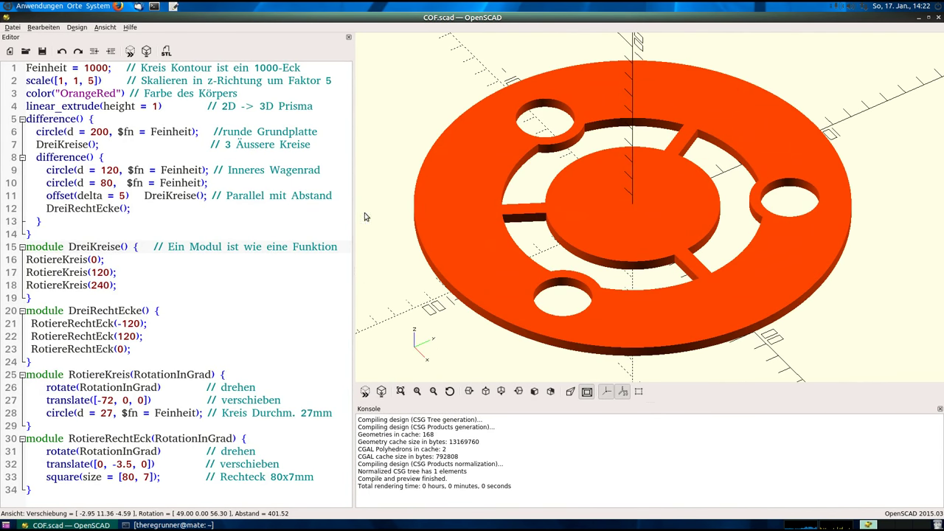
pyautogui.moveTo(656, 107); pyautogui.dragTo(656, 148)
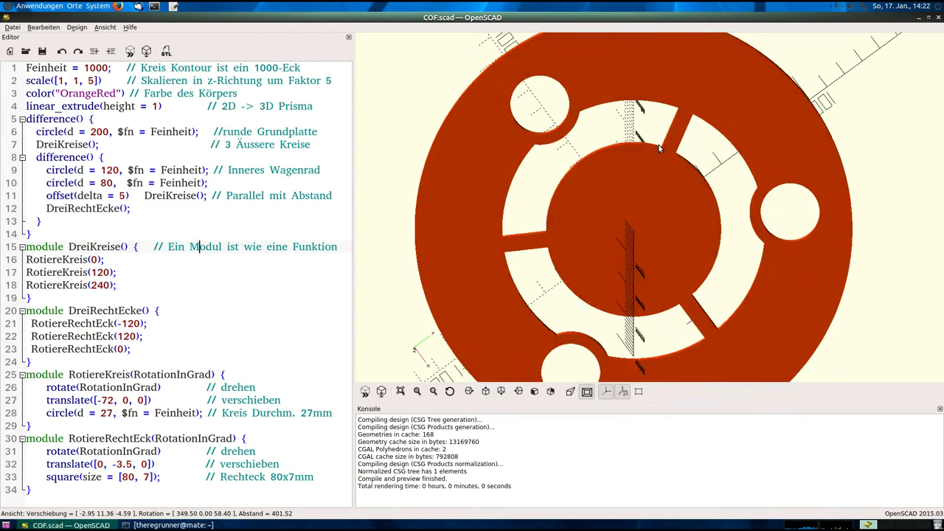
pyautogui.scroll(-3, 695, 232)
pyautogui.moveTo(695, 232); pyautogui.dragTo(706, 190)
pyautogui.scroll(3, 677, 203)
pyautogui.scroll(3, 670, 169)
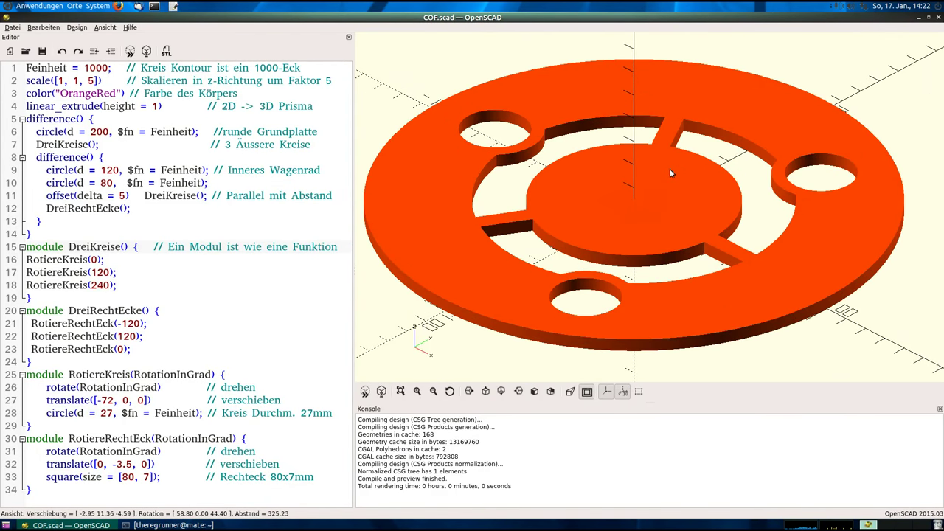
pyautogui.moveTo(667, 156)
pyautogui.mouseDown()
pyautogui.moveTo(679, 164)
pyautogui.moveTo(673, 188)
pyautogui.mouseUp()
pyautogui.scroll(-2, 680, 161)
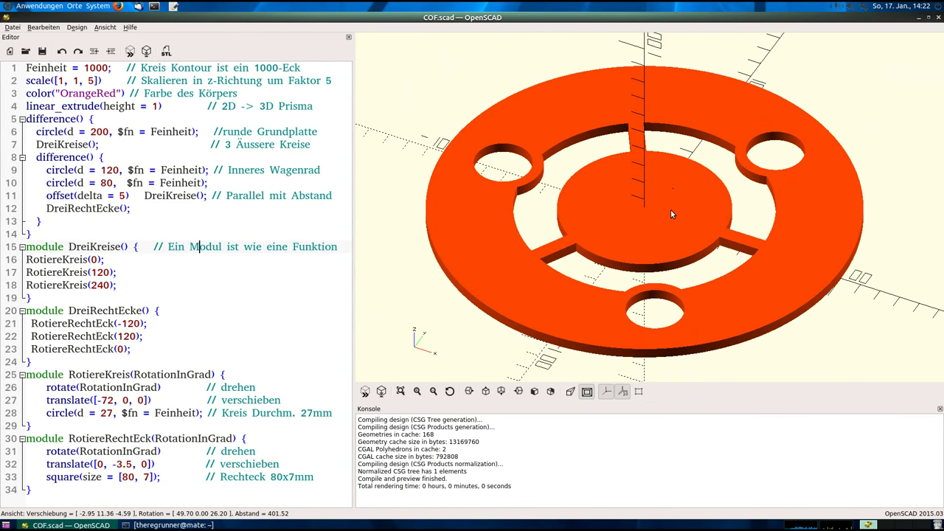
pyautogui.scroll(-2, 676, 177)
pyautogui.moveTo(677, 186)
pyautogui.mouseDown()
pyautogui.moveTo(666, 188)
pyautogui.moveTo(669, 222)
pyautogui.moveTo(674, 129)
pyautogui.moveTo(685, 208)
pyautogui.mouseUp()
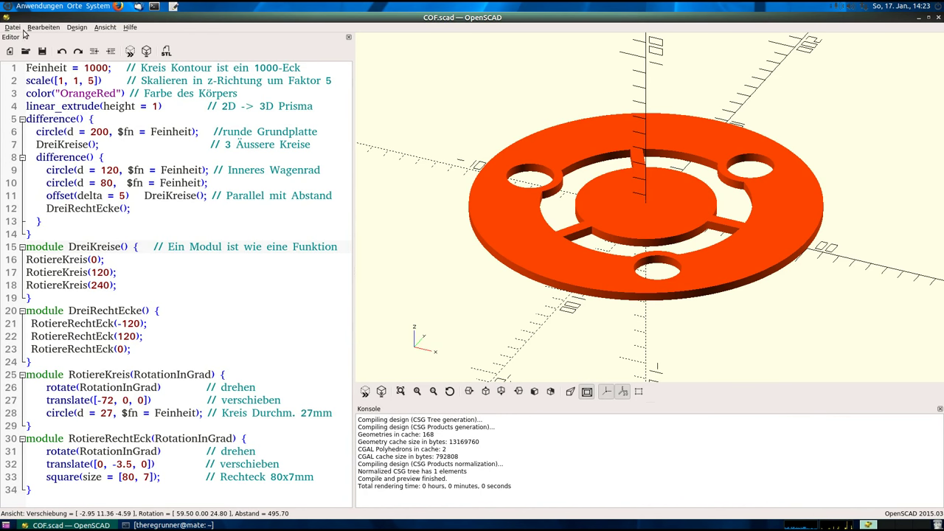
pyautogui.click(15, 28)
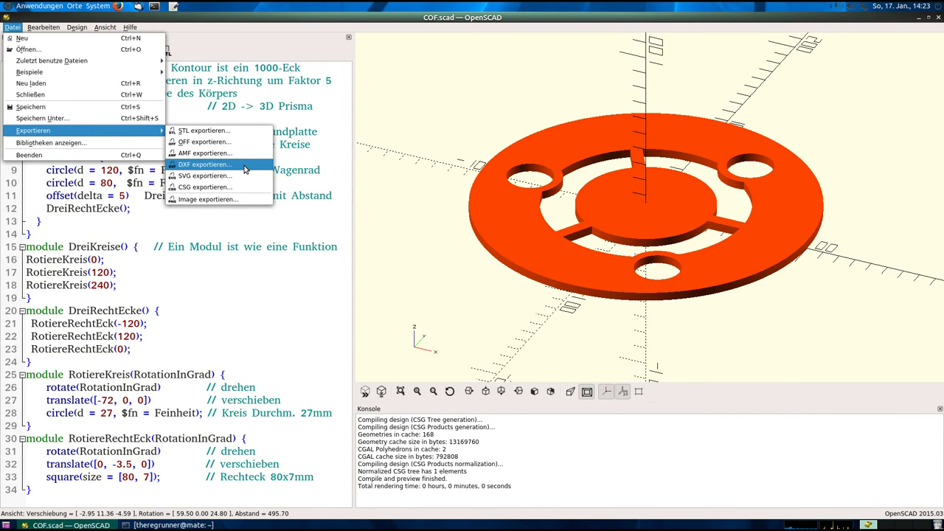
pyautogui.click(480, 28)
pyautogui.moveTo(751, 201)
pyautogui.mouseDown()
pyautogui.moveTo(750, 128)
pyautogui.moveTo(761, 154)
pyautogui.moveTo(754, 144)
pyautogui.mouseUp()
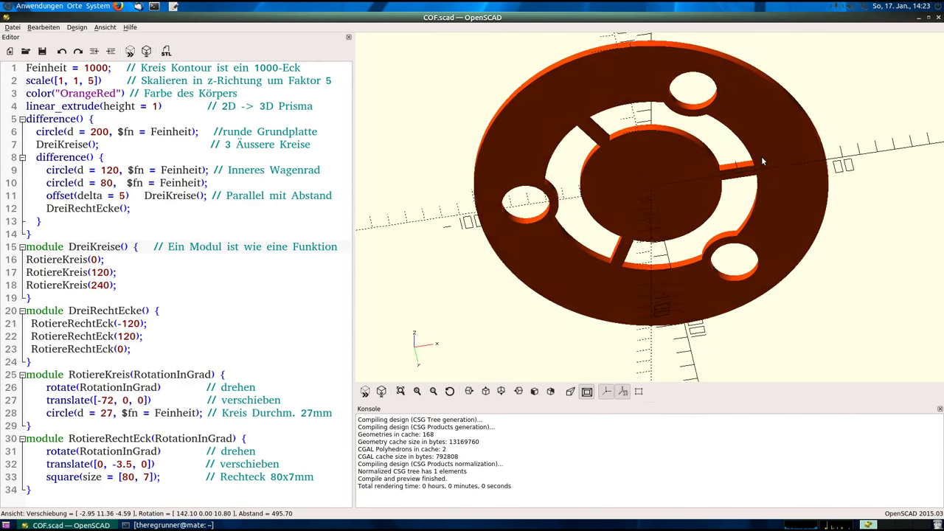
pyautogui.scroll(3, 607, 165)
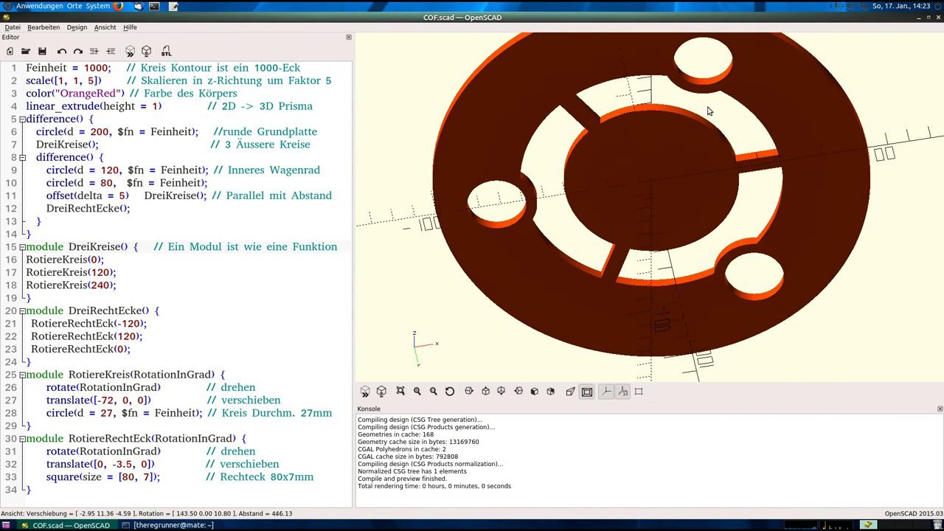
pyautogui.moveTo(737, 151)
pyautogui.mouseDown()
pyautogui.moveTo(743, 141)
pyautogui.moveTo(647, 145)
pyautogui.moveTo(663, 158)
pyautogui.moveTo(640, 237)
pyautogui.moveTo(676, 177)
pyautogui.mouseUp()
pyautogui.scroll(2, 663, 158)
pyautogui.scroll(-2, 663, 158)
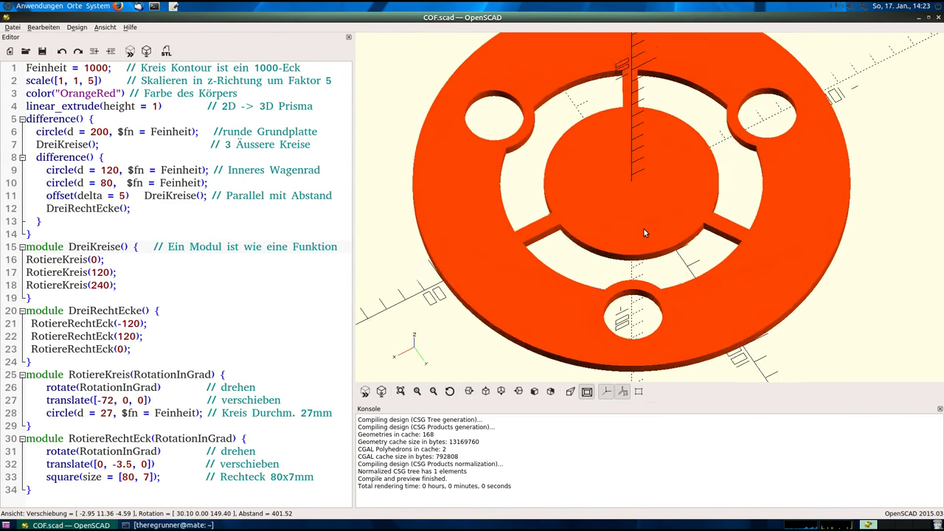
pyautogui.scroll(3, 676, 176)
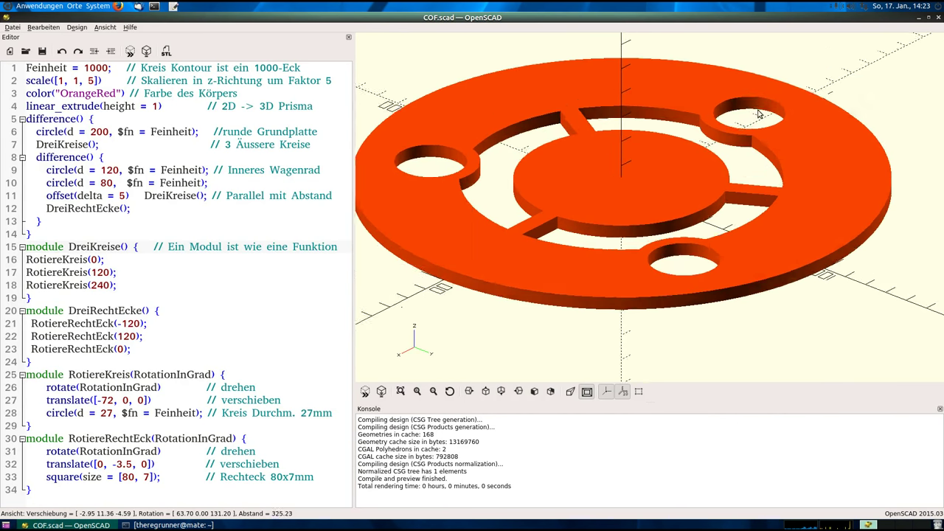
pyautogui.scroll(4, 701, 151)
pyautogui.moveTo(745, 121); pyautogui.dragTo(416, 332, button='right')
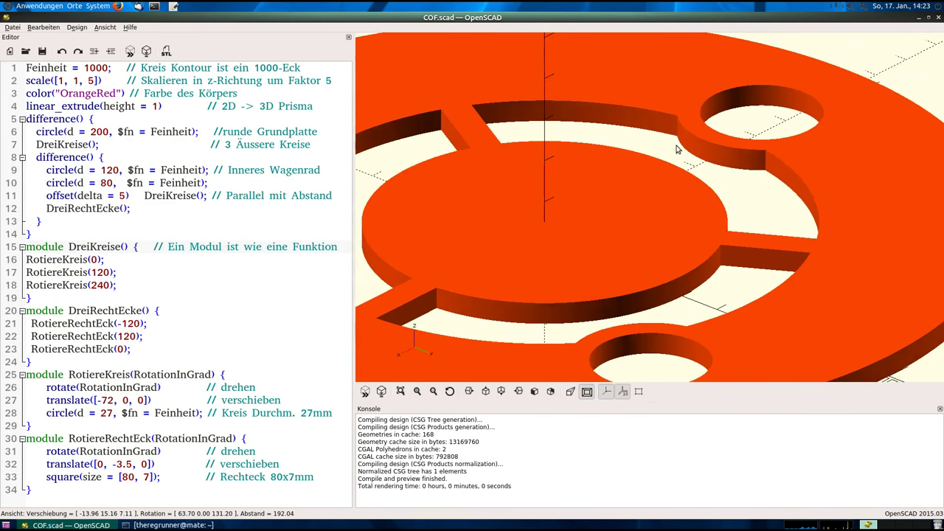
pyautogui.moveTo(416, 332); pyautogui.dragTo(488, 289)
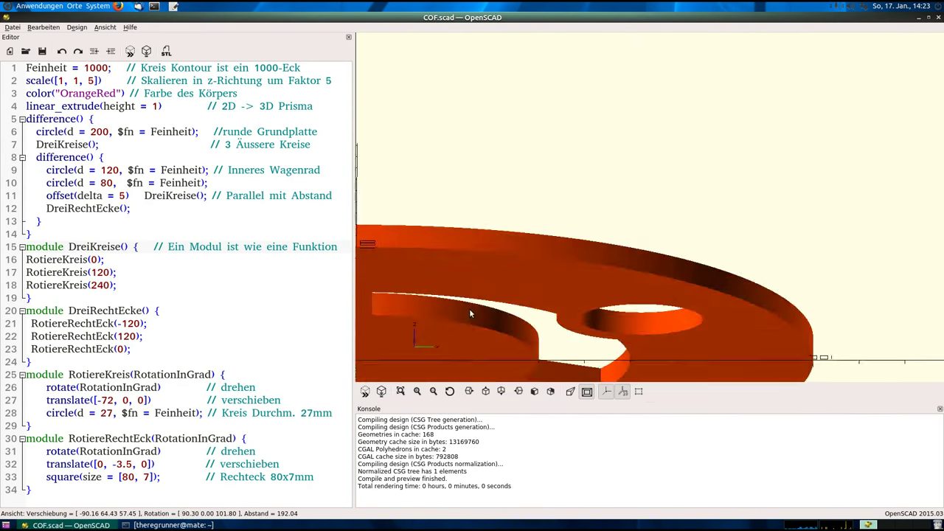
pyautogui.scroll(-6, 488, 289)
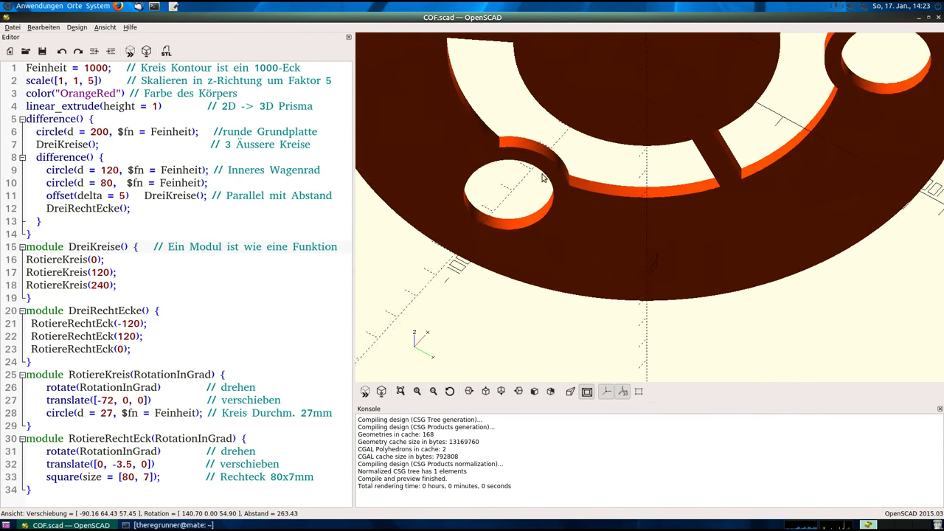
pyautogui.scroll(-6, 590, 192)
pyautogui.moveTo(674, 107)
pyautogui.mouseDown()
pyautogui.moveTo(665, 131)
pyautogui.moveTo(673, 176)
pyautogui.mouseUp()
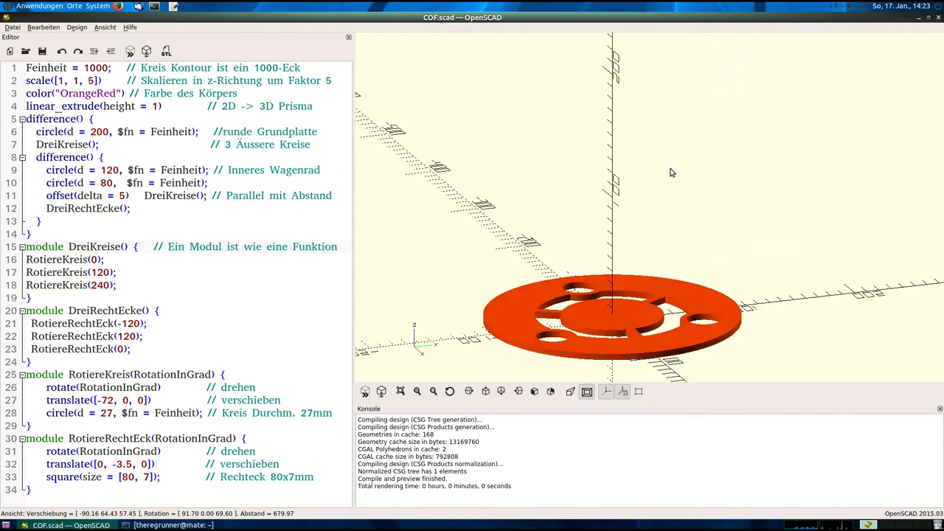
pyautogui.moveTo(647, 324)
pyautogui.mouseDown(button='right')
pyautogui.moveTo(659, 285)
pyautogui.moveTo(650, 288)
pyautogui.mouseUp(button='right')
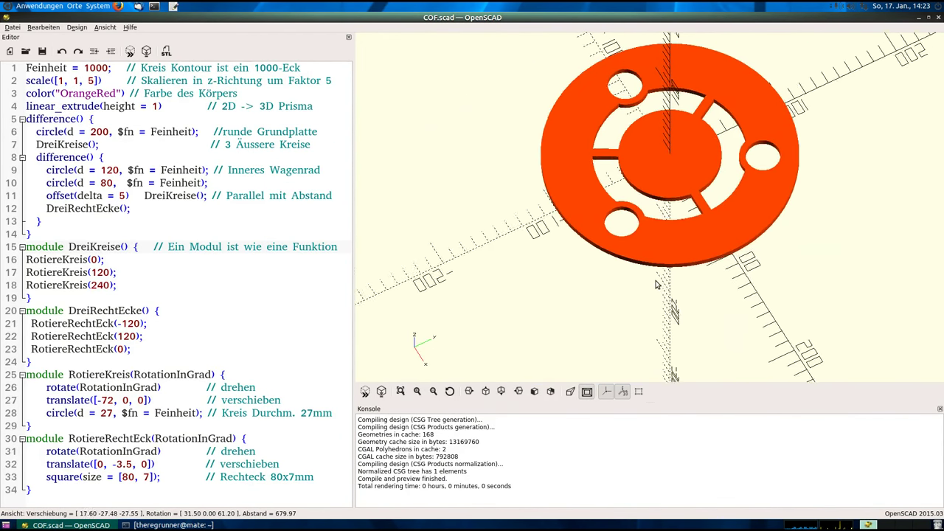
pyautogui.scroll(3, 710, 170)
pyautogui.moveTo(709, 171); pyautogui.dragTo(732, 199)
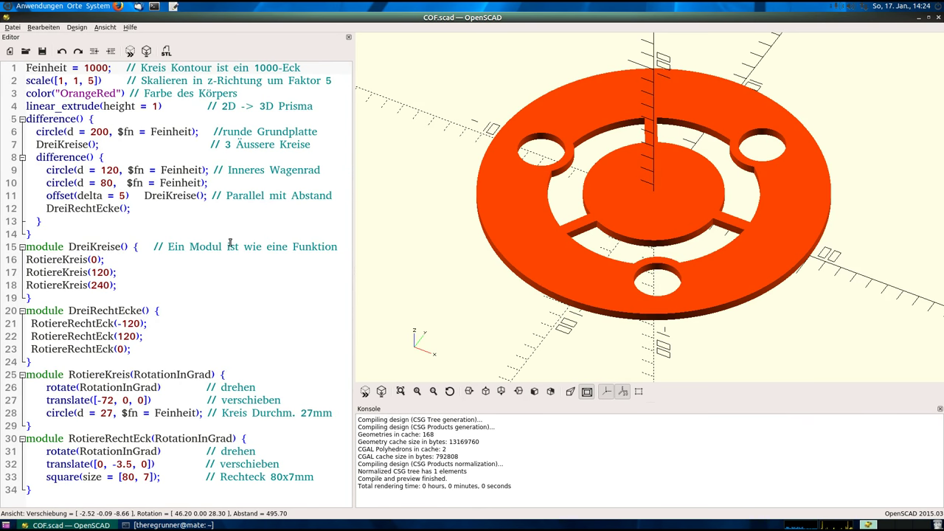
pyautogui.moveTo(648, 226)
pyautogui.mouseDown()
pyautogui.moveTo(666, 179)
pyautogui.moveTo(711, 197)
pyautogui.moveTo(713, 151)
pyautogui.moveTo(719, 191)
pyautogui.moveTo(734, 201)
pyautogui.moveTo(715, 203)
pyautogui.mouseUp()
pyautogui.scroll(3, 642, 223)
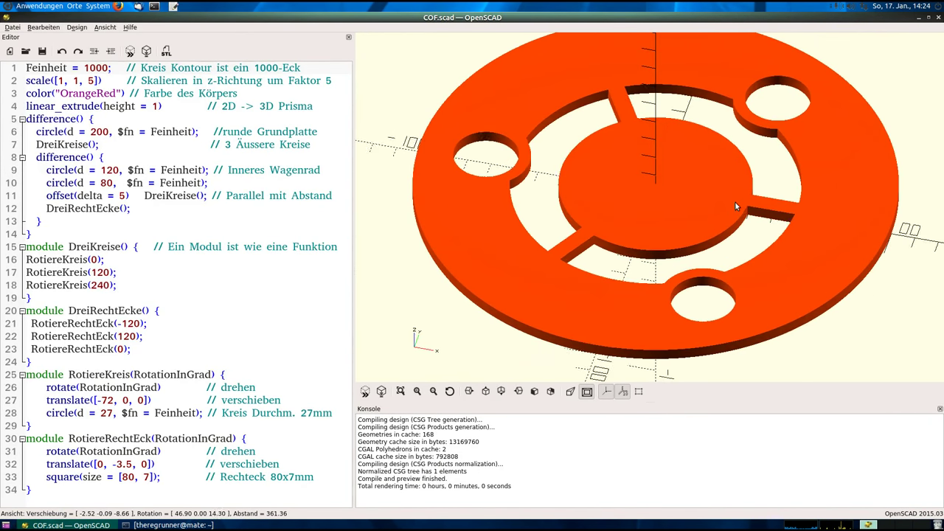
pyautogui.click(214, 286)
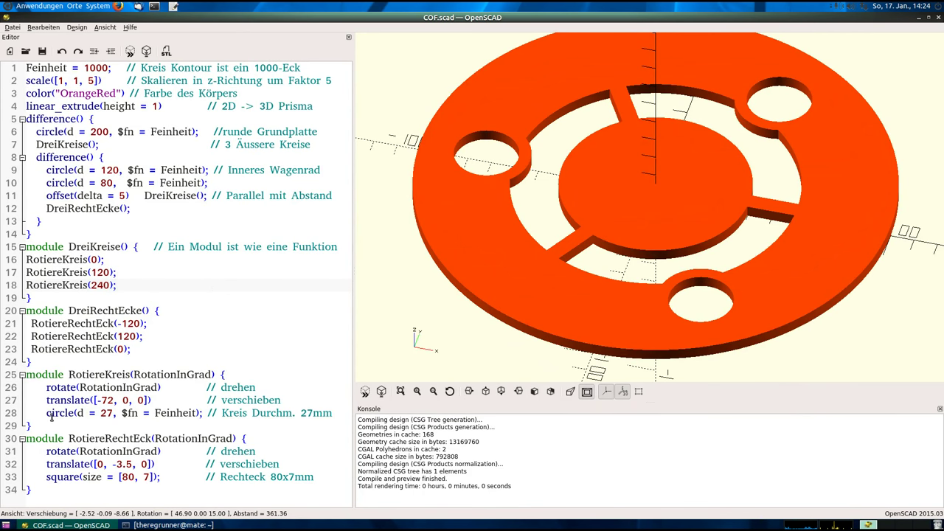
pyautogui.moveTo(47, 413); pyautogui.dragTo(75, 413)
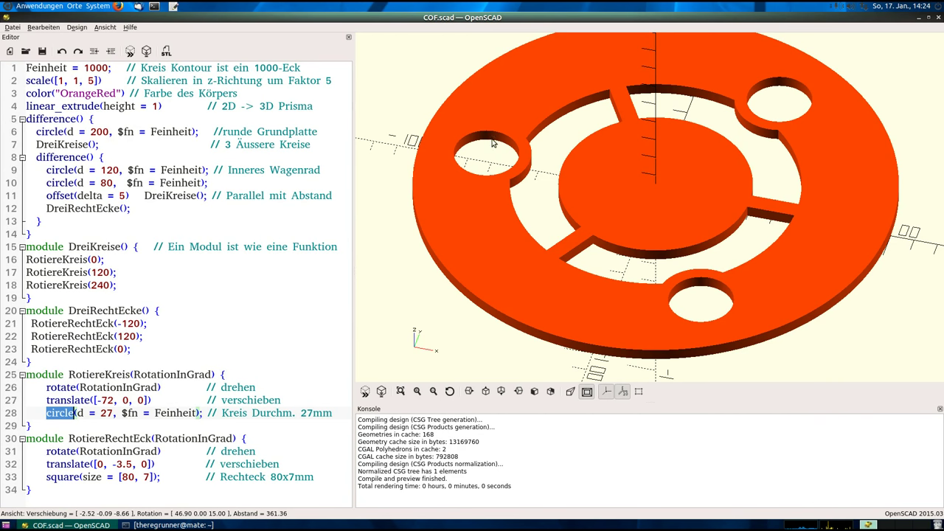
pyautogui.scroll(-5, 502, 168)
pyautogui.moveTo(671, 209); pyautogui.dragTo(674, 238)
pyautogui.scroll(1, 660, 212)
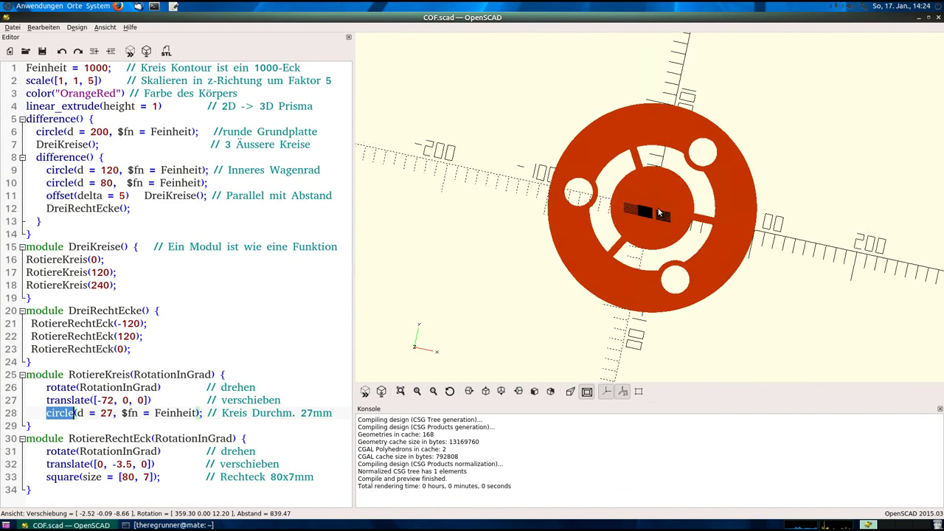
pyautogui.scroll(5, 660, 212)
pyautogui.scroll(3, 662, 212)
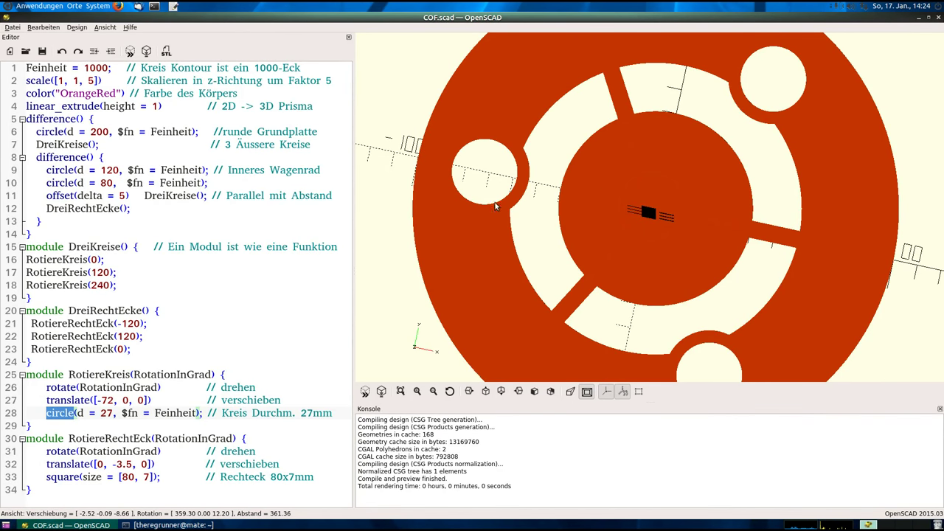
pyautogui.click(46, 400)
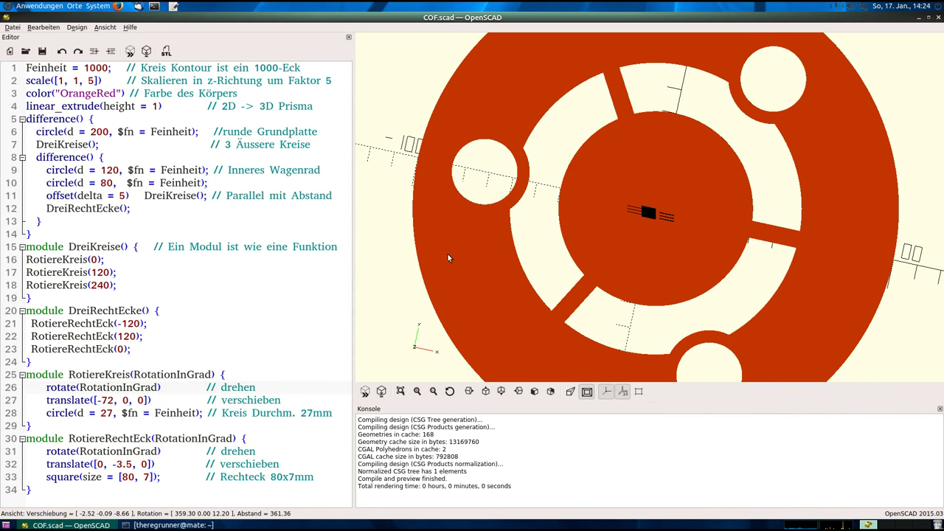
pyautogui.scroll(-4, 506, 217)
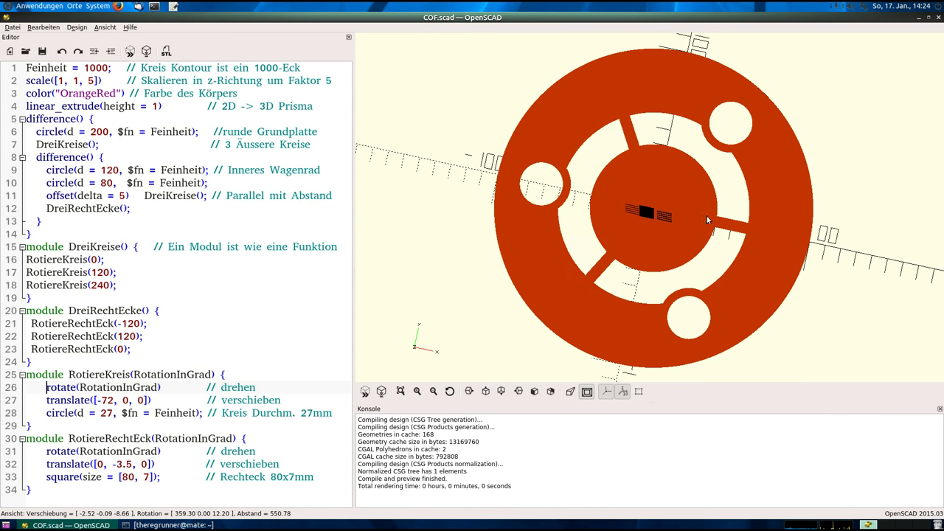
pyautogui.moveTo(706, 216); pyautogui.dragTo(723, 172)
pyautogui.scroll(3, 724, 171)
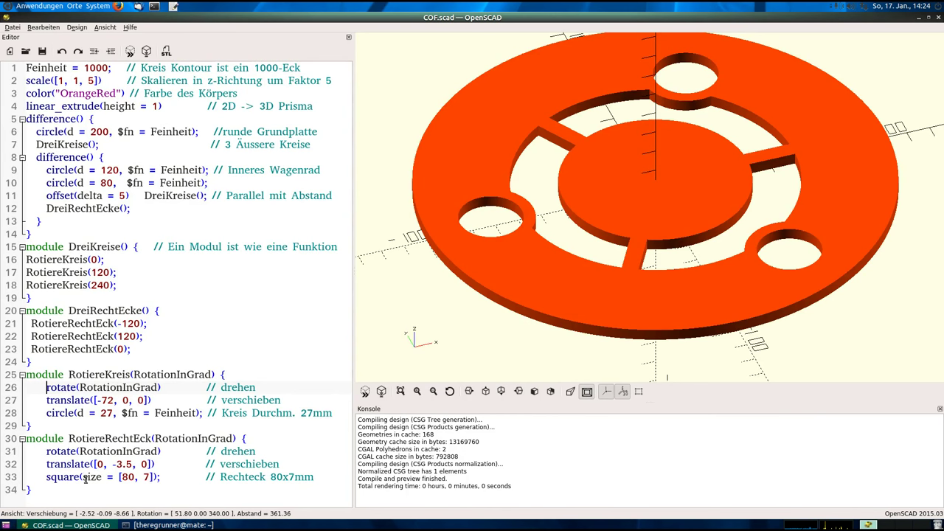
pyautogui.moveTo(47, 413); pyautogui.dragTo(74, 413)
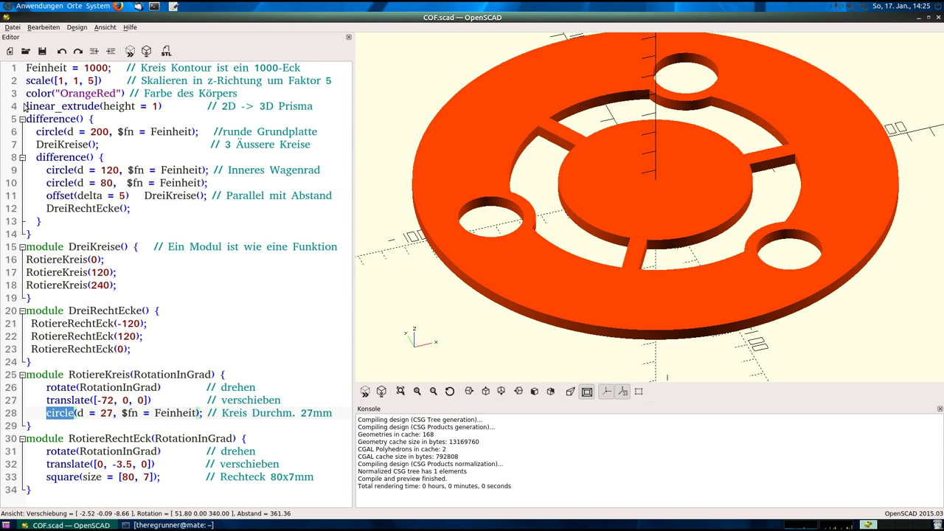
pyautogui.moveTo(28, 106)
pyautogui.mouseDown()
pyautogui.moveTo(96, 107)
pyautogui.moveTo(25, 107)
pyautogui.mouseUp()
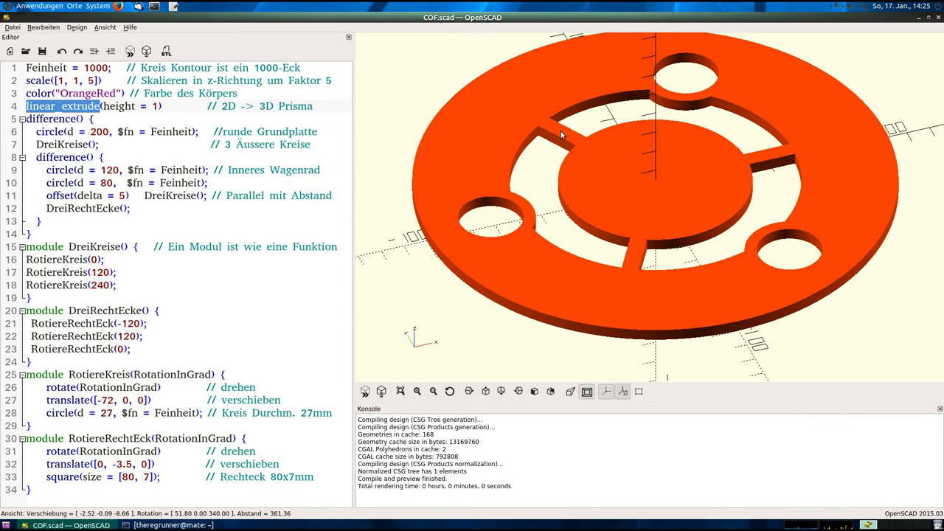
pyautogui.scroll(-5, 669, 186)
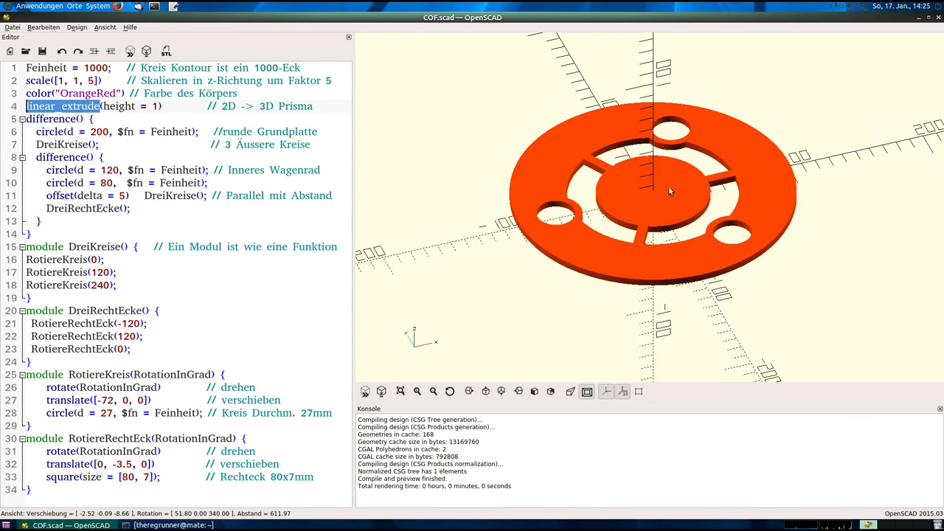
pyautogui.moveTo(669, 186)
pyautogui.mouseDown()
pyautogui.moveTo(720, 206)
pyautogui.moveTo(723, 216)
pyautogui.mouseUp()
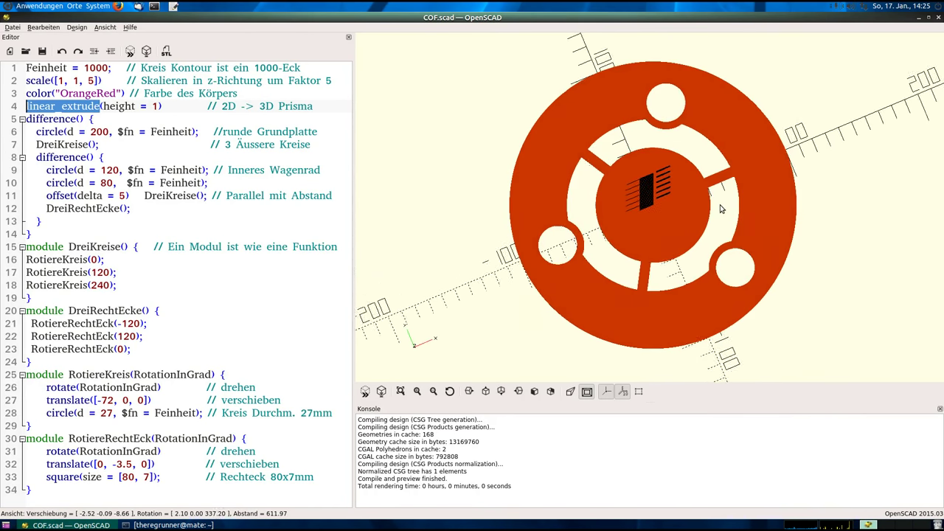
pyautogui.moveTo(726, 282)
pyautogui.mouseDown()
pyautogui.moveTo(701, 200)
pyautogui.moveTo(714, 137)
pyautogui.mouseUp()
pyautogui.scroll(5, 713, 135)
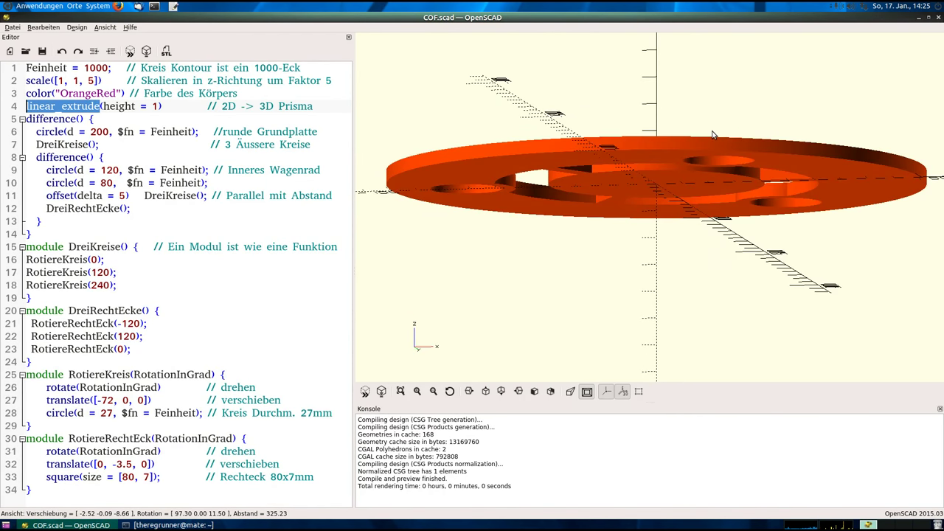
pyautogui.scroll(3, 709, 101)
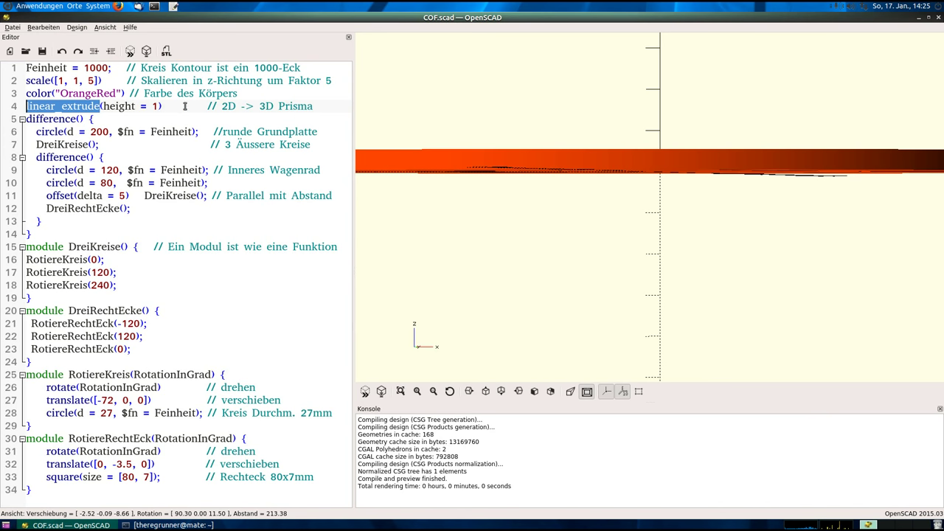
pyautogui.click(232, 105)
pyautogui.scroll(-3, 528, 158)
pyautogui.scroll(-4, 528, 157)
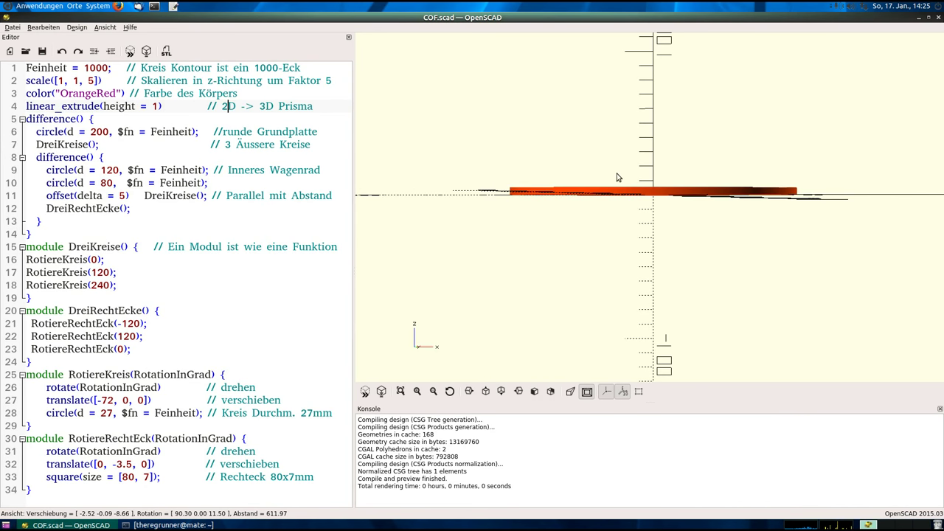
pyautogui.moveTo(615, 173); pyautogui.dragTo(646, 206)
pyautogui.scroll(3, 746, 186)
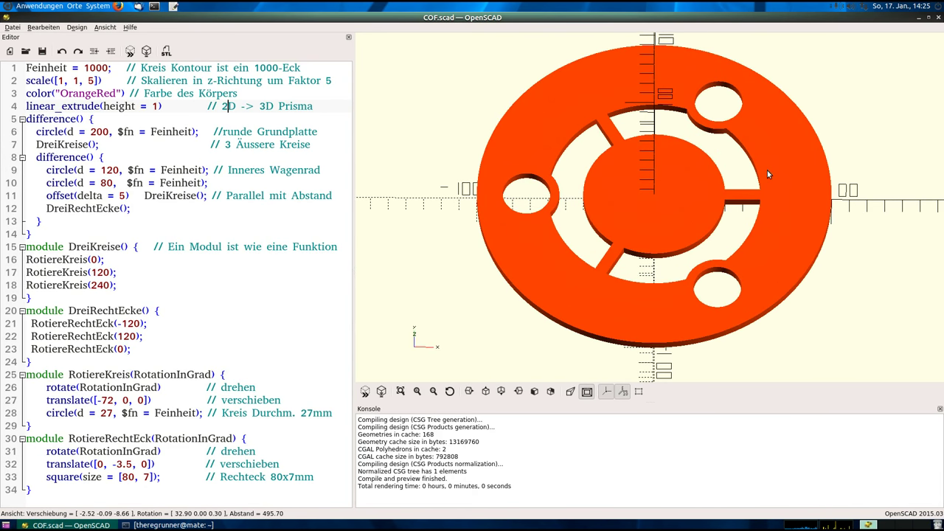
pyautogui.moveTo(767, 170)
pyautogui.mouseDown()
pyautogui.moveTo(766, 188)
pyautogui.moveTo(768, 174)
pyautogui.mouseUp()
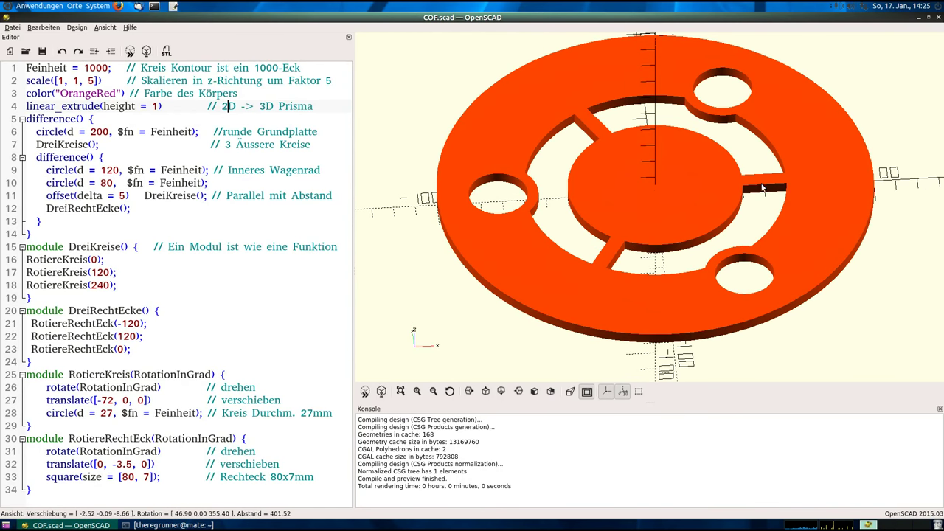
pyautogui.moveTo(613, 232); pyautogui.dragTo(609, 248)
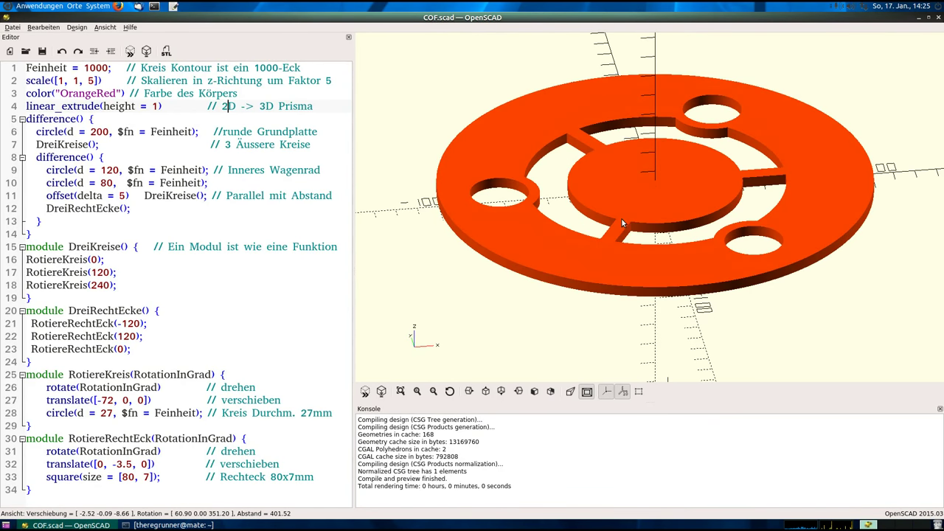
pyautogui.click(96, 81)
pyautogui.moveTo(578, 255); pyautogui.dragTo(579, 253)
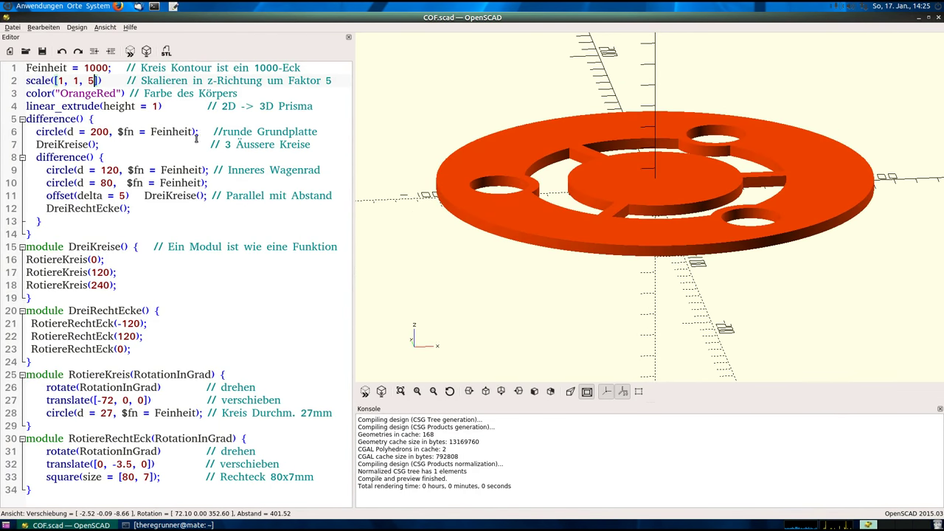
# - Change scale([1, 1, 5]) to scale([1, 1, 10]) and preview the 10 mm thick plate
pyautogui.click(162, 107)
pyautogui.moveTo(624, 198); pyautogui.dragTo(625, 208)
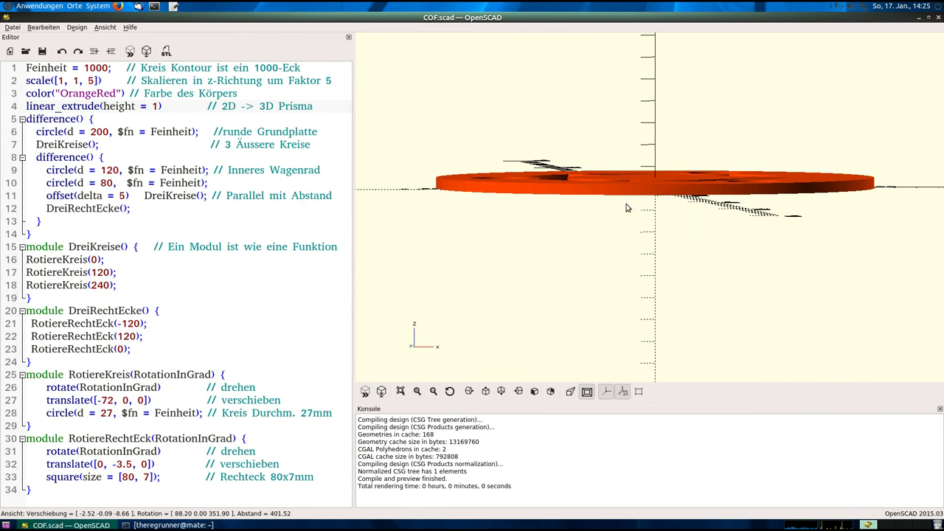
pyautogui.scroll(3, 667, 158)
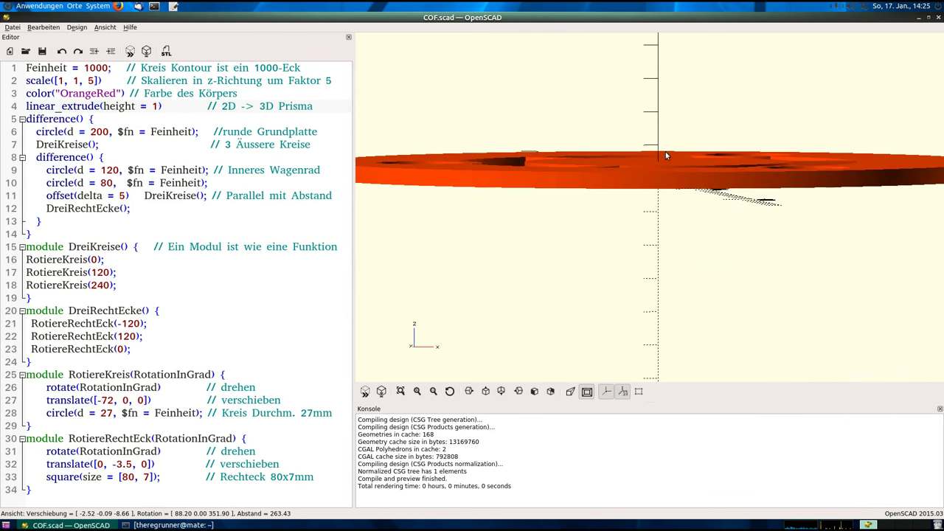
pyautogui.click(95, 83)
pyautogui.scroll(-3, 603, 88)
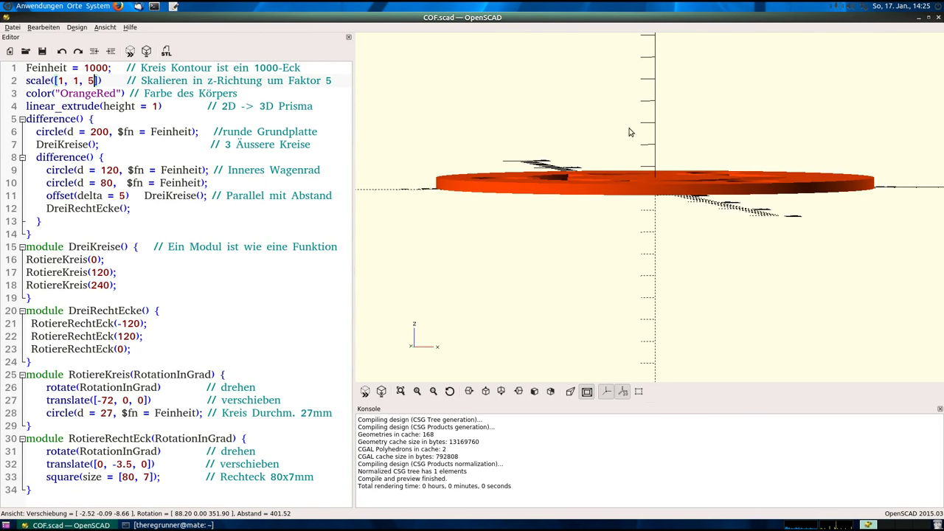
pyautogui.moveTo(633, 133); pyautogui.dragTo(652, 151)
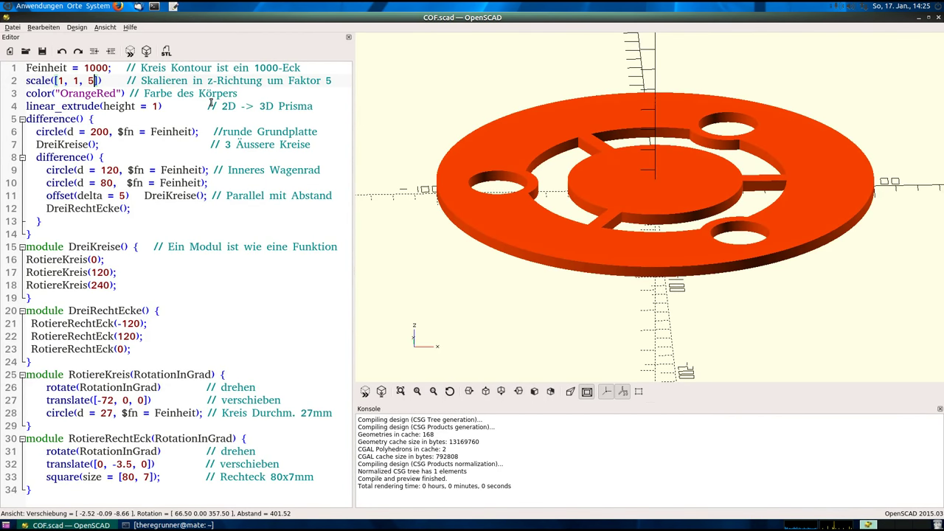
pyautogui.press('BackSpace')
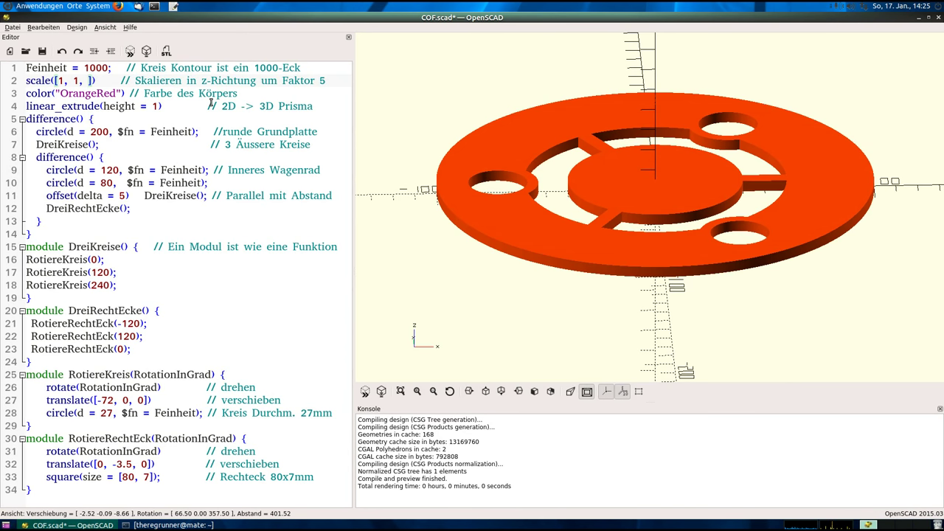
pyautogui.write('10')
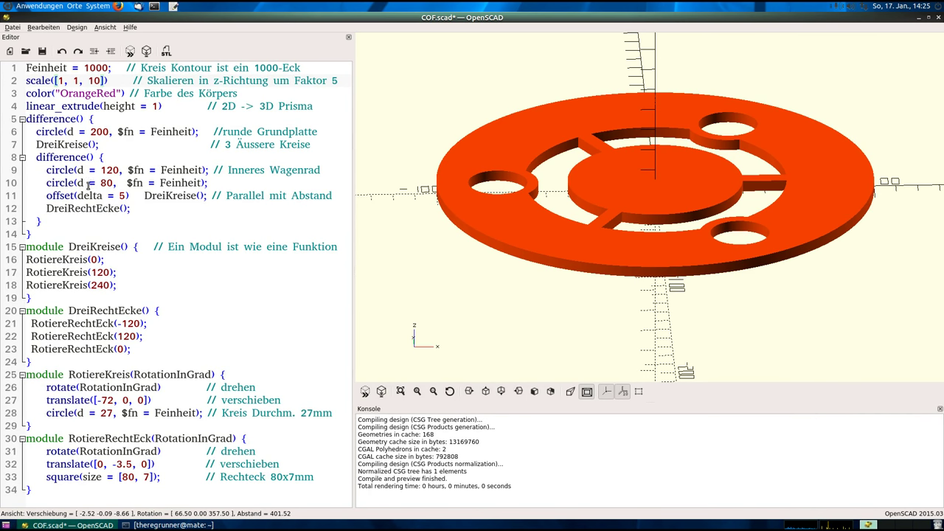
pyautogui.click(365, 396)
pyautogui.click(365, 395)
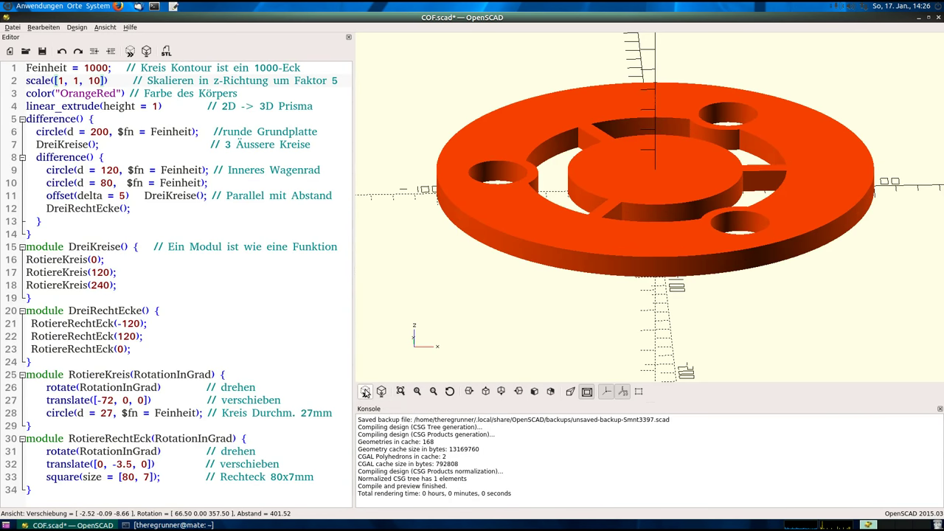
pyautogui.moveTo(683, 287); pyautogui.dragTo(723, 283)
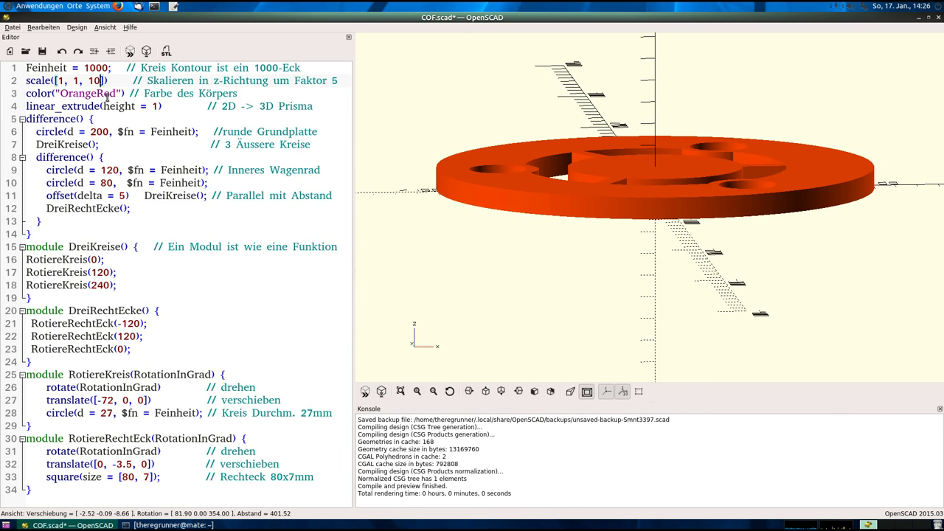
# - Change the z scale to 100 and preview the tall cylinder with F5
pyautogui.write('0')
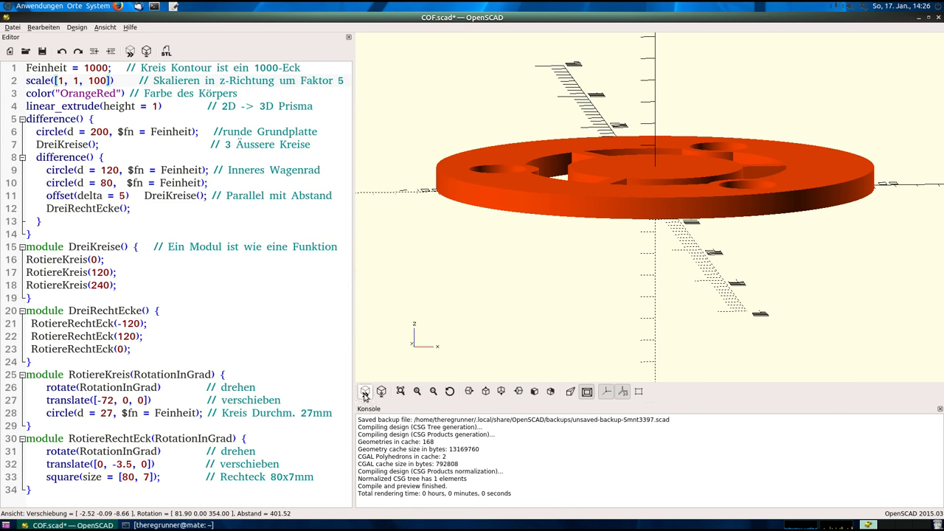
pyautogui.press('F5')
pyautogui.scroll(-3, 500, 230)
pyautogui.scroll(-2, 746, 121)
# - Orbit and zoom around the 100 mm cylinder to inspect its underside, sides and holed top
pyautogui.moveTo(746, 120)
pyautogui.mouseDown()
pyautogui.moveTo(680, 205)
pyautogui.moveTo(583, 286)
pyautogui.moveTo(666, 289)
pyautogui.moveTo(750, 267)
pyautogui.mouseUp()
pyautogui.scroll(1, 750, 267)
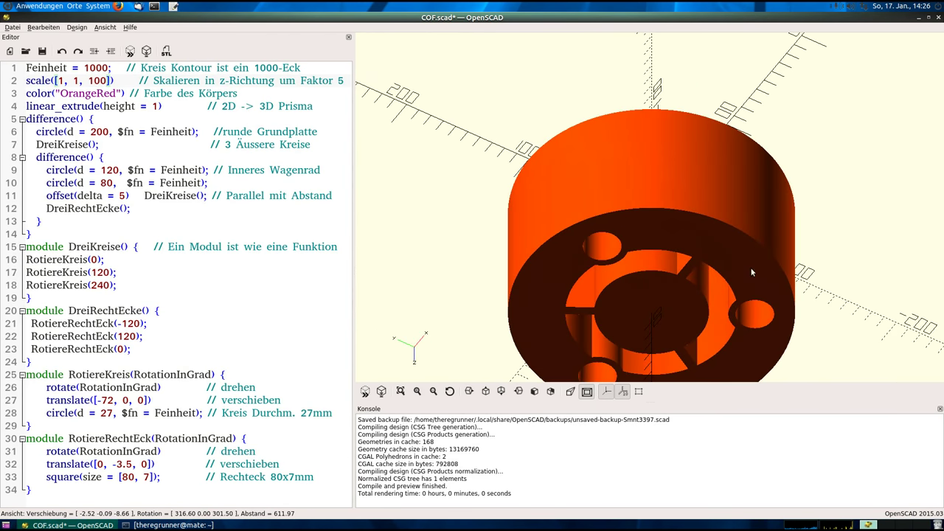
pyautogui.scroll(2, 750, 267)
pyautogui.scroll(1, 750, 255)
pyautogui.scroll(2, 752, 256)
pyautogui.scroll(-6, 751, 256)
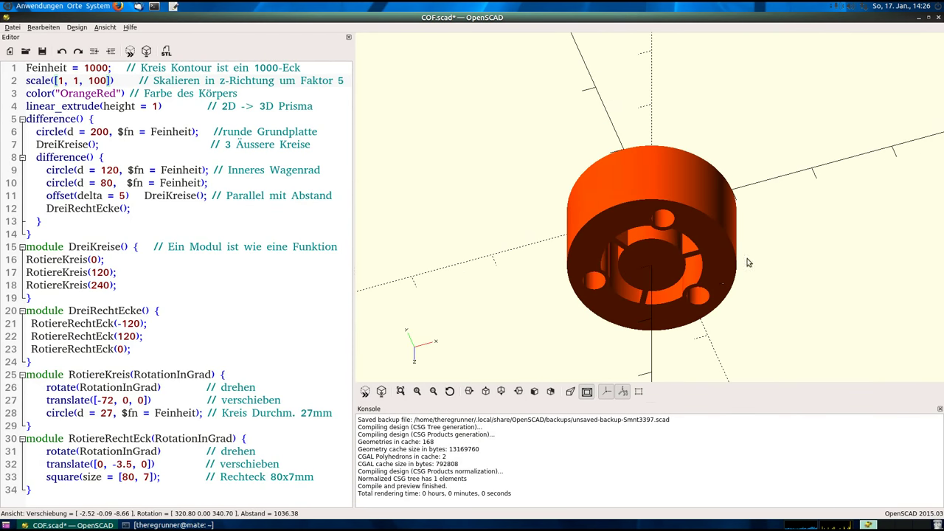
pyautogui.moveTo(718, 275); pyautogui.dragTo(672, 231, button='right')
pyautogui.moveTo(672, 230); pyautogui.dragTo(674, 120)
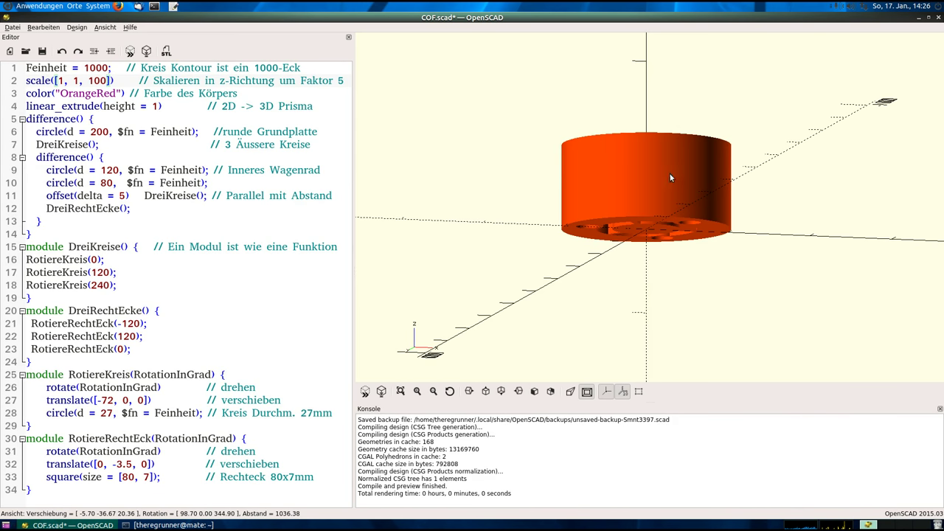
pyautogui.moveTo(667, 185); pyautogui.dragTo(664, 174)
pyautogui.moveTo(664, 174); pyautogui.dragTo(626, 170, button='right')
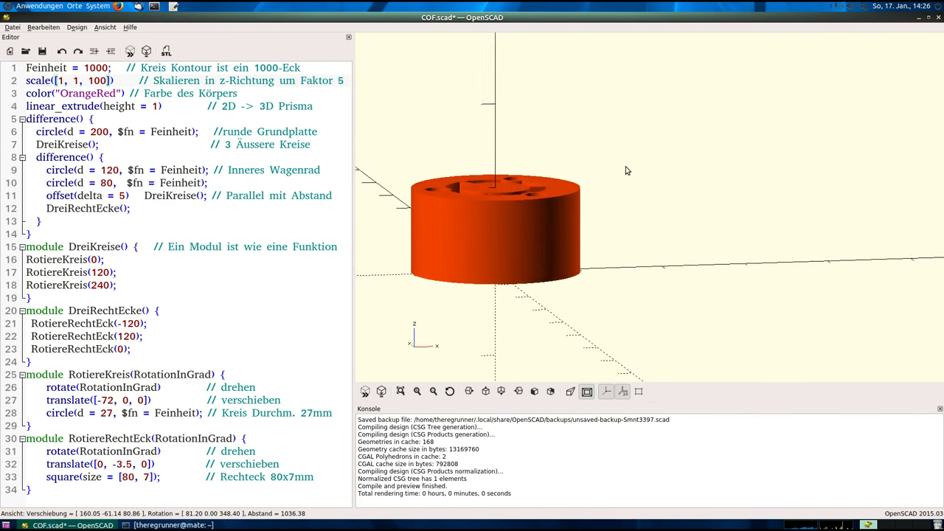
pyautogui.moveTo(729, 155); pyautogui.dragTo(706, 166, button='right')
pyautogui.moveTo(706, 166)
pyautogui.mouseDown()
pyautogui.moveTo(717, 169)
pyautogui.moveTo(707, 196)
pyautogui.moveTo(757, 179)
pyautogui.moveTo(757, 148)
pyautogui.moveTo(748, 150)
pyautogui.mouseUp()
pyautogui.scroll(5, 745, 177)
pyautogui.scroll(-4, 746, 181)
pyautogui.scroll(3, 815, 282)
pyautogui.scroll(2, 844, 284)
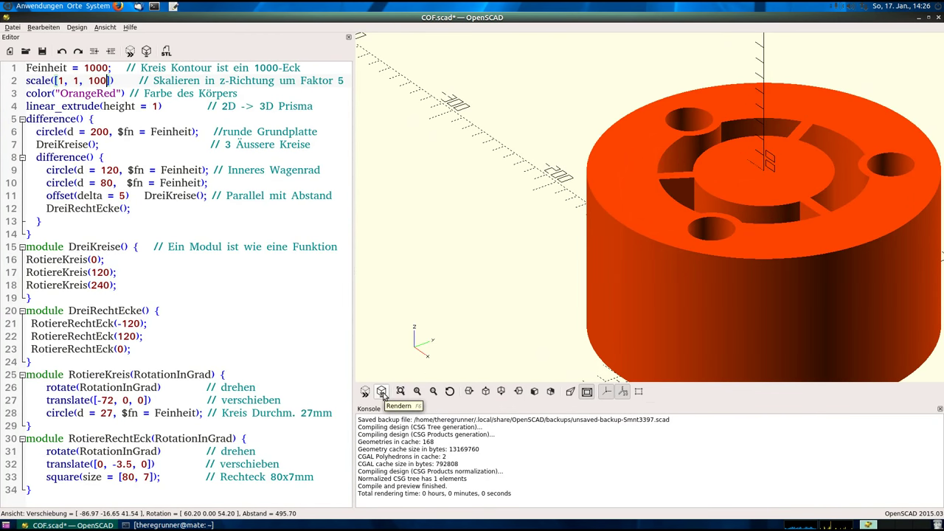
# - Fully render the 100 mm logo cylinder
pyautogui.click(383, 395)
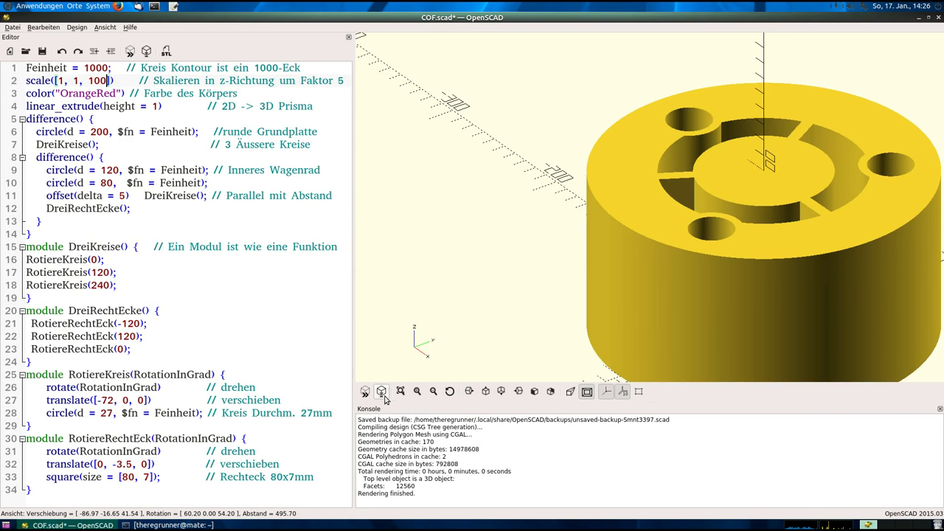
pyautogui.scroll(-5, 622, 248)
pyautogui.scroll(3, 779, 247)
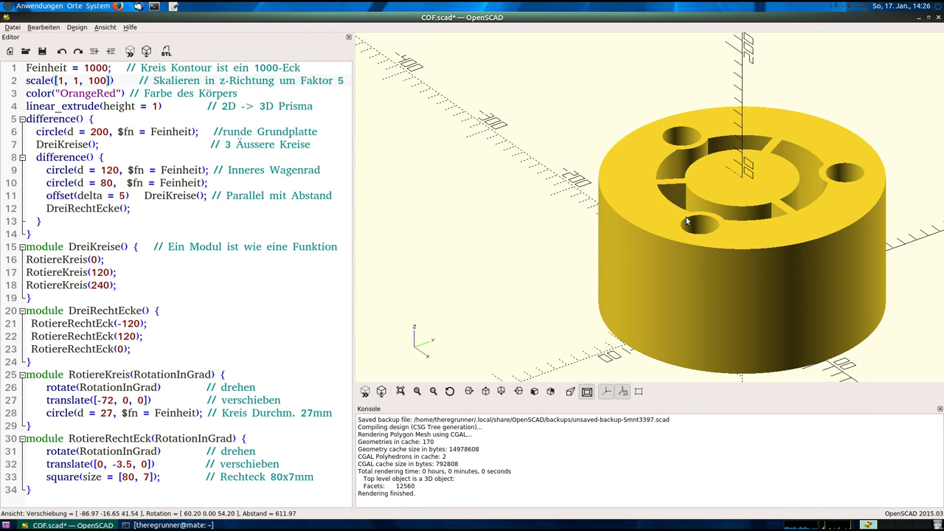
# - Export the rendered cylinder as COF.stl and orbit around it
pyautogui.click(167, 53)
pyautogui.click(421, 310)
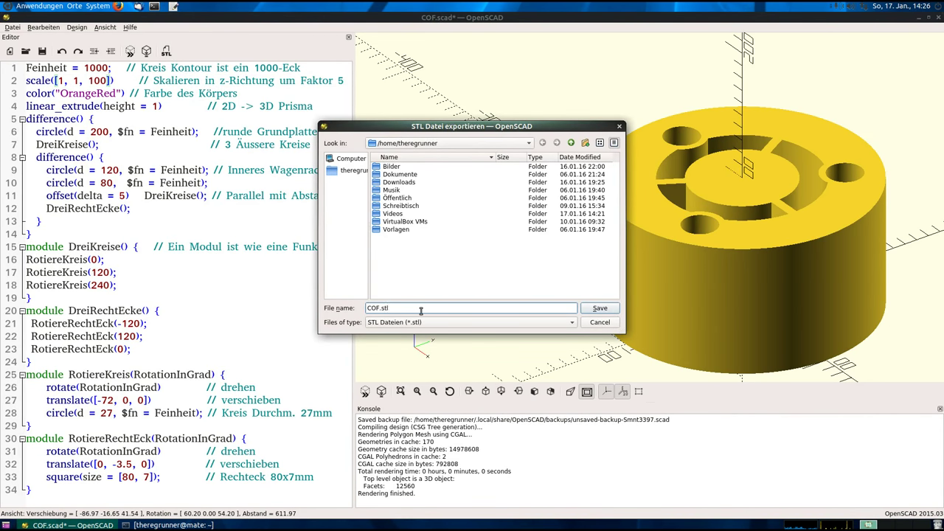
pyautogui.click(599, 308)
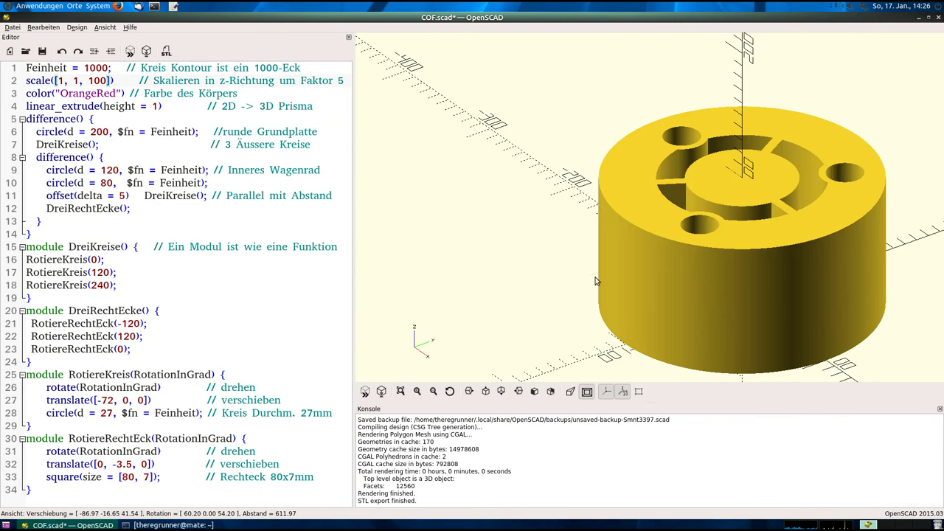
pyautogui.moveTo(596, 280); pyautogui.dragTo(664, 241)
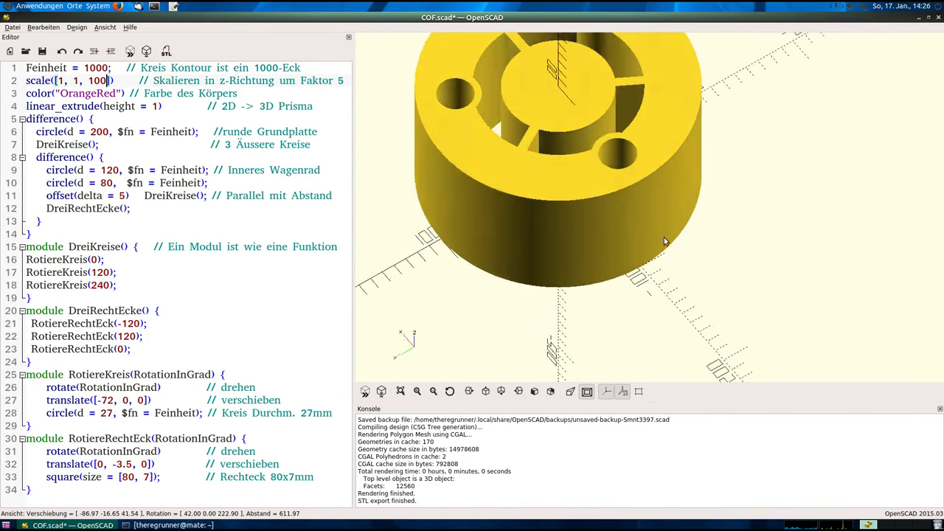
pyautogui.scroll(2, 664, 241)
pyautogui.moveTo(666, 243); pyautogui.dragTo(738, 64)
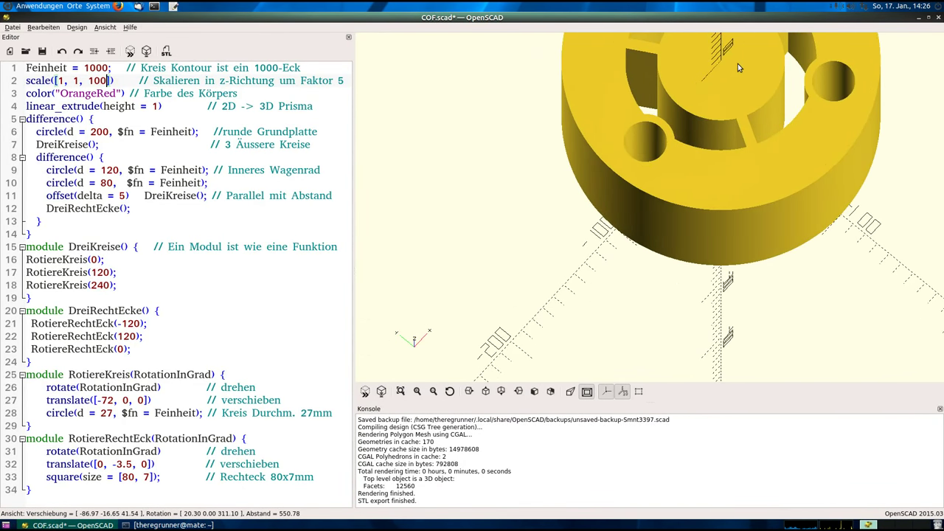
pyautogui.scroll(-2, 737, 64)
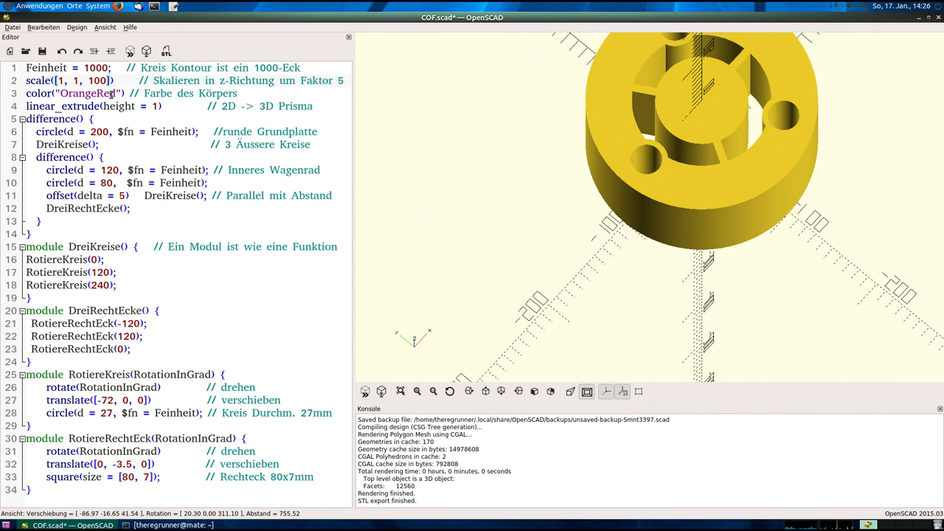
# - Set the z scale back to 5 and save COF.scad
pyautogui.press('BackSpace')
pyautogui.press('BackSpace')
pyautogui.press('BackSpace')
pyautogui.write('5')
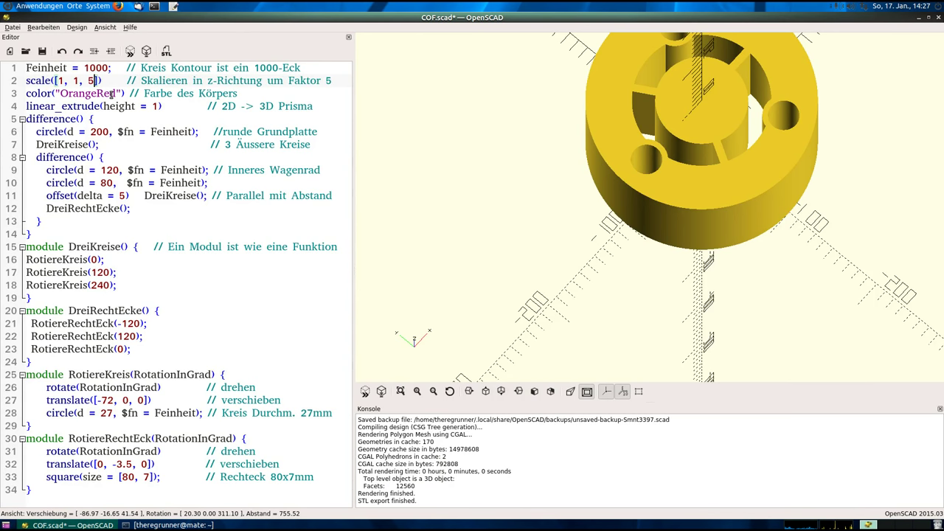
pyautogui.click(129, 157)
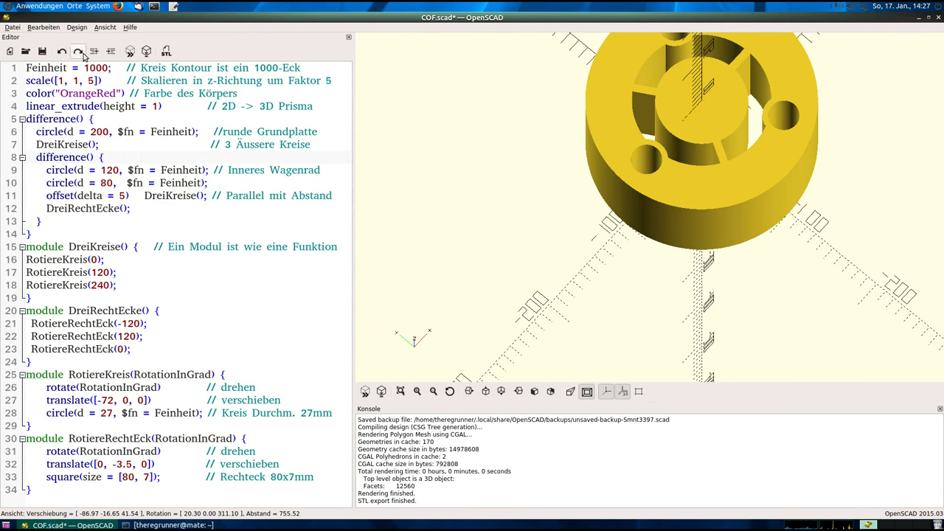
pyautogui.click(42, 51)
# - Orbit, zoom and pan the 3D view around the orange part
pyautogui.moveTo(612, 276); pyautogui.dragTo(692, 184)
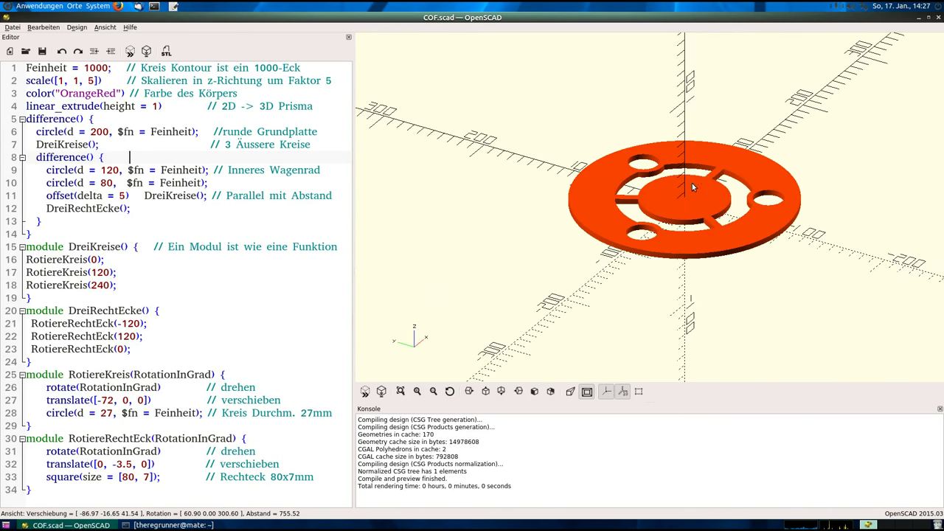
pyautogui.scroll(2, 708, 184)
pyautogui.scroll(2, 745, 178)
pyautogui.scroll(2, 781, 173)
pyautogui.scroll(2, 819, 170)
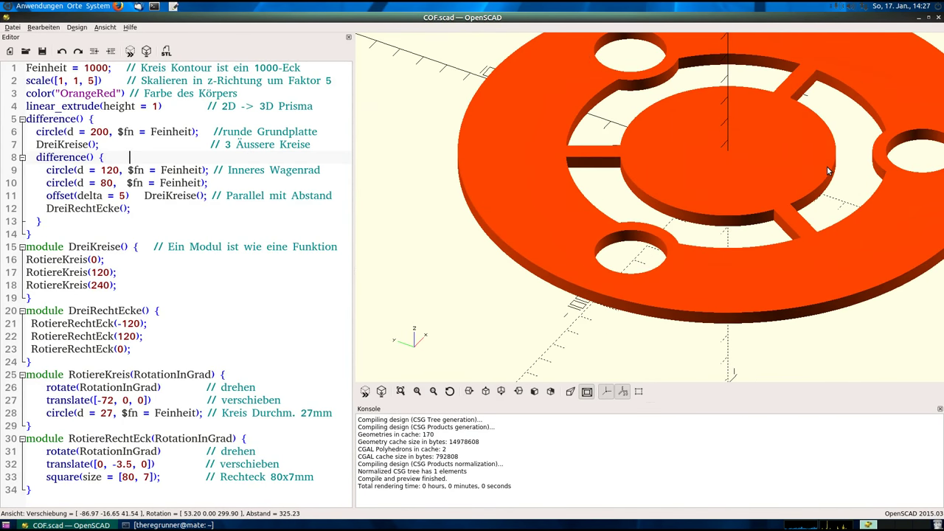
pyautogui.moveTo(827, 171); pyautogui.dragTo(830, 171)
pyautogui.scroll(-2, 829, 172)
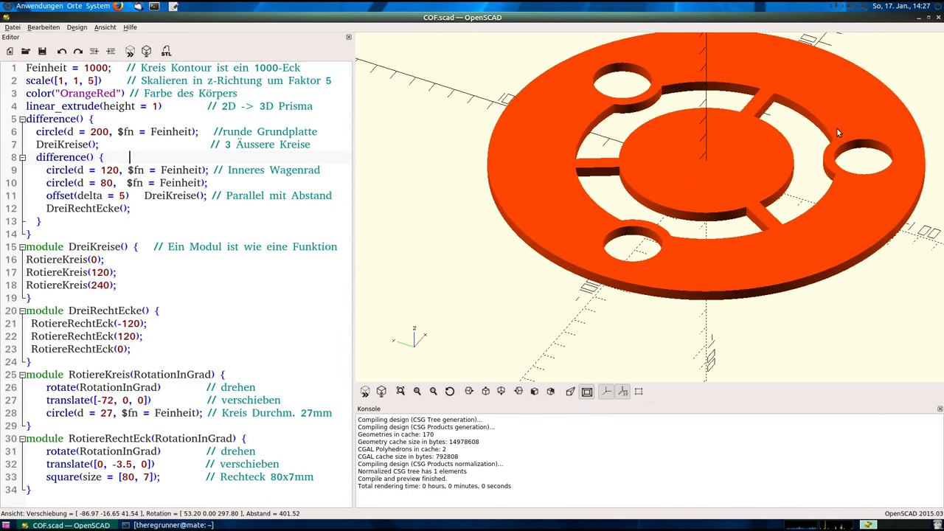
pyautogui.moveTo(723, 183); pyautogui.dragTo(627, 241, button='right')
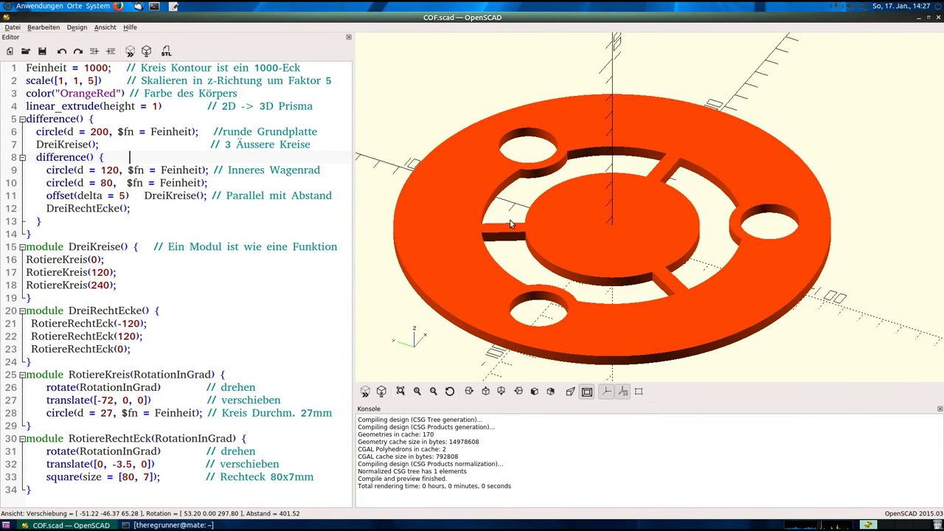
# - Create a new empty design via Datei > Neu
pyautogui.click(146, 224)
pyautogui.click(12, 27)
pyautogui.click(22, 38)
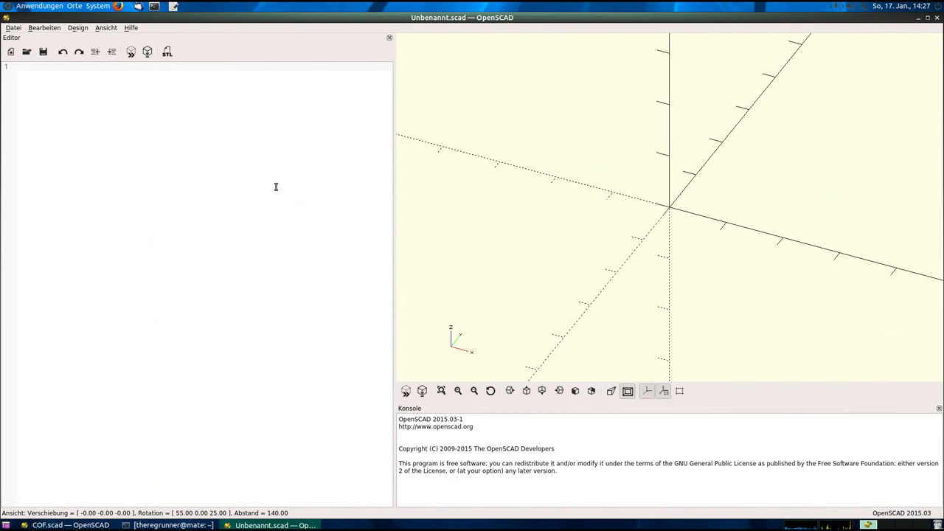
# - Write circle(d=27); as the first line of the new Unbenannt.scad file
pyautogui.click(217, 251)
pyautogui.write('c')
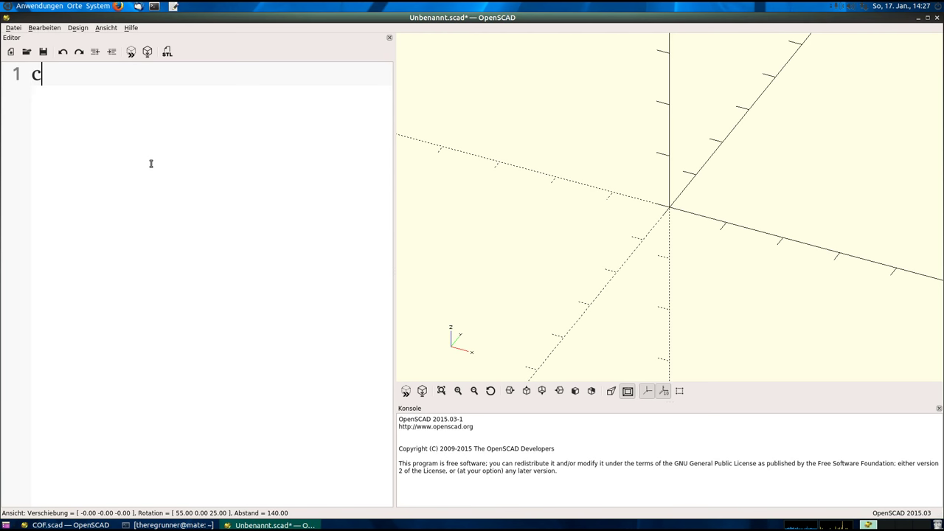
pyautogui.write('ircle')
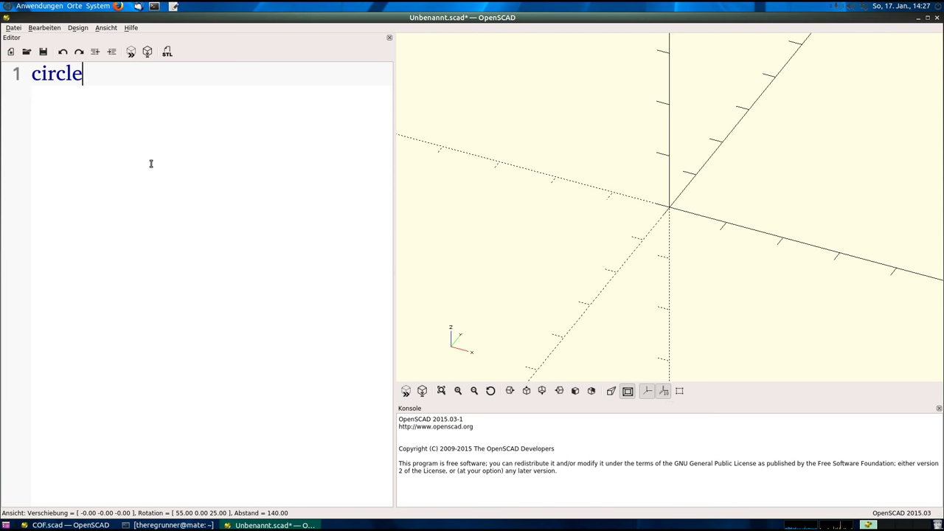
pyautogui.write('()')
pyautogui.write('d')
pyautogui.write('=')
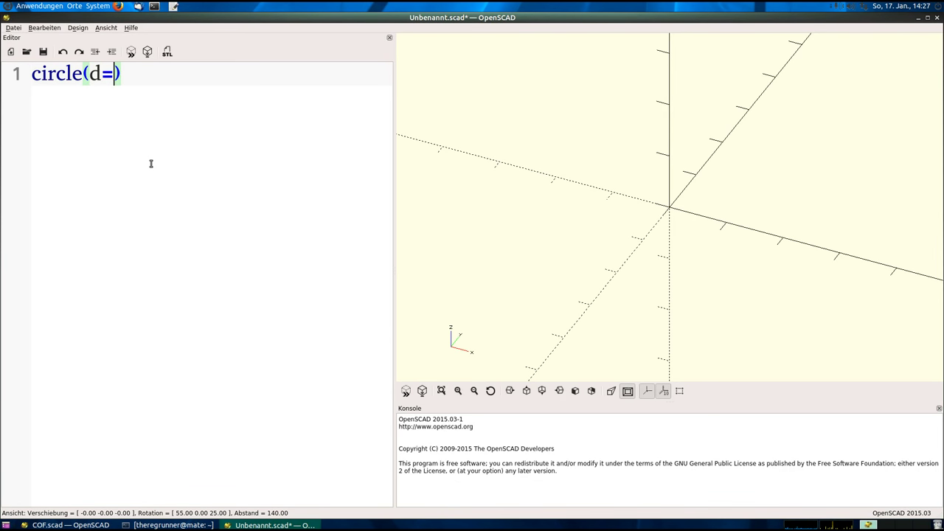
pyautogui.write('27')
pyautogui.press('Right')
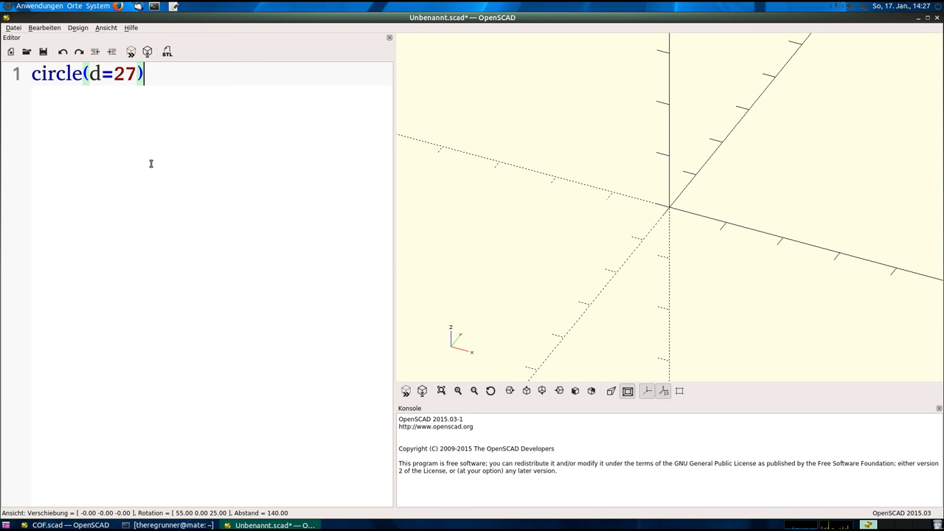
pyautogui.write(';')
pyautogui.press('Return')
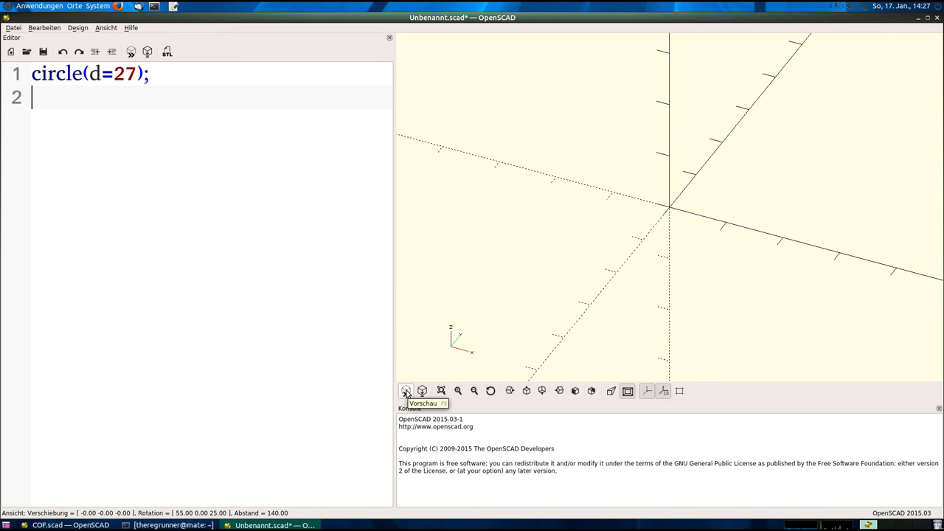
# - Preview circle(d=27) as a thin flat yellow disc and orbit around it
pyautogui.click(406, 392)
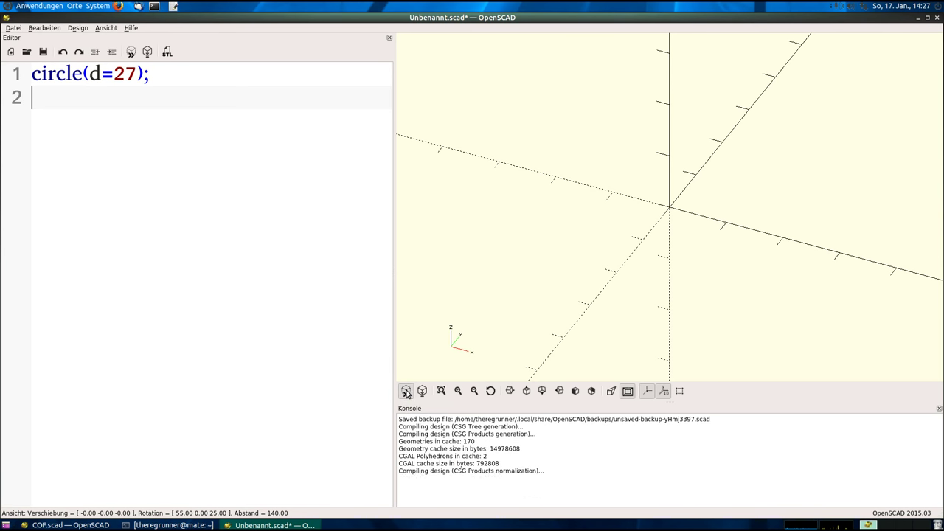
pyautogui.moveTo(747, 240)
pyautogui.mouseDown()
pyautogui.moveTo(702, 246)
pyautogui.moveTo(723, 179)
pyautogui.mouseUp()
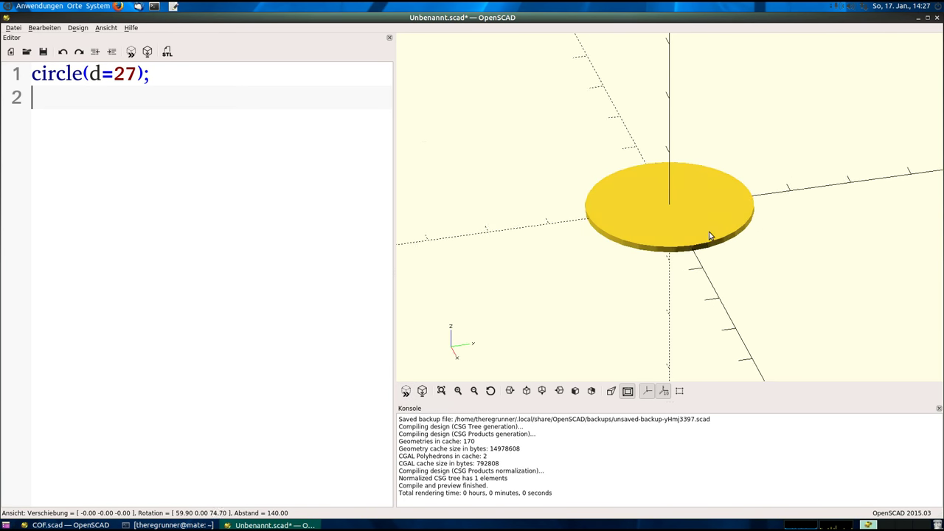
pyautogui.scroll(3, 723, 179)
pyautogui.scroll(3, 715, 155)
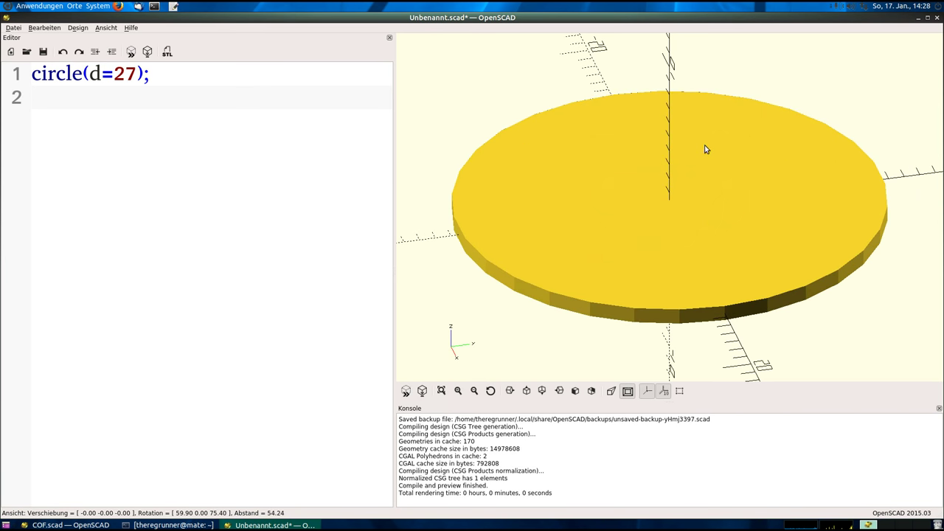
pyautogui.click(139, 73)
pyautogui.scroll(-2, 635, 196)
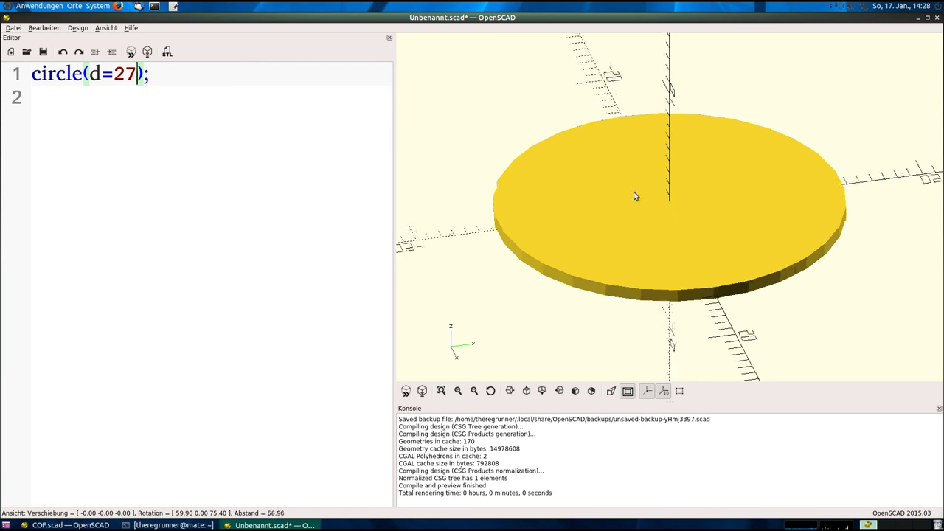
pyautogui.scroll(-1, 673, 192)
# - Tilt, turn and zoom the view to inspect the 27 mm disc from several angles
pyautogui.moveTo(673, 191); pyautogui.dragTo(672, 207)
pyautogui.scroll(-3, 680, 212)
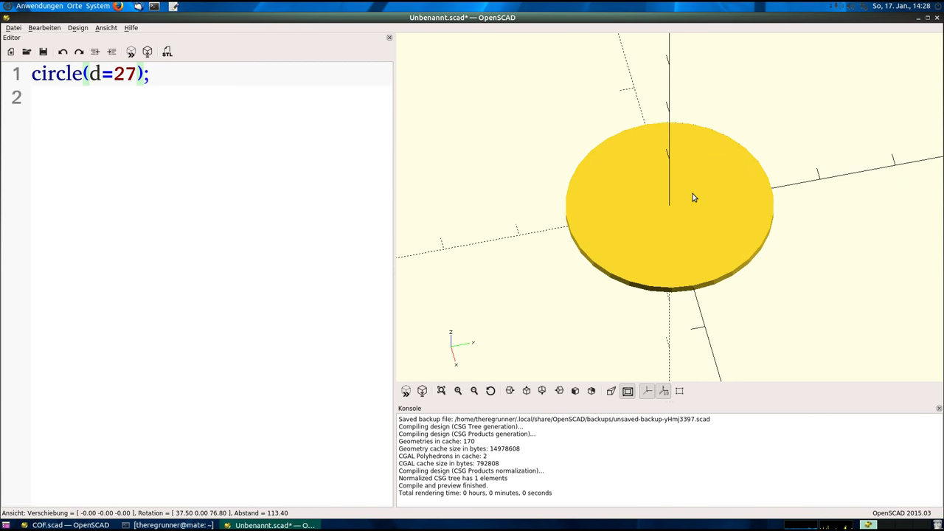
pyautogui.scroll(2, 693, 196)
pyautogui.scroll(2, 681, 201)
pyautogui.scroll(2, 579, 361)
pyautogui.scroll(-1, 590, 306)
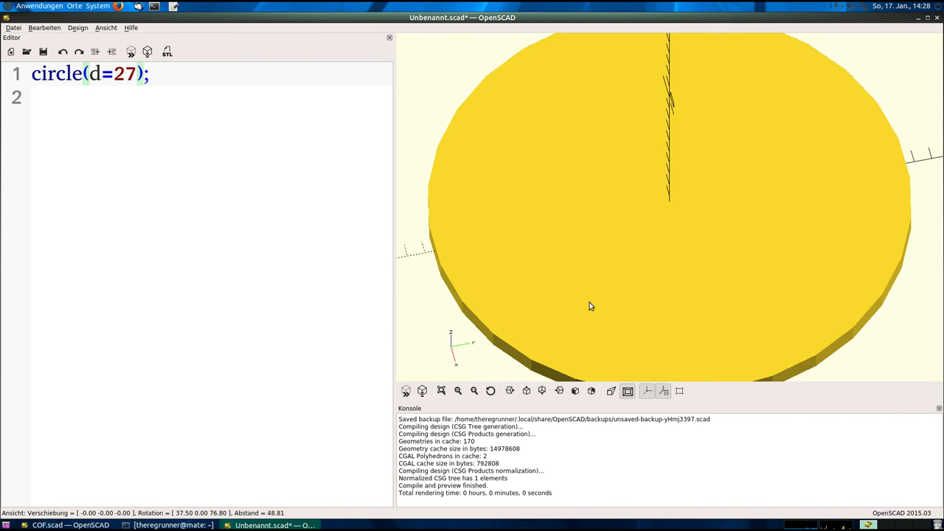
pyautogui.moveTo(590, 306)
pyautogui.mouseDown()
pyautogui.moveTo(591, 289)
pyautogui.moveTo(601, 322)
pyautogui.mouseUp()
pyautogui.scroll(3, 592, 320)
pyautogui.scroll(-1, 592, 320)
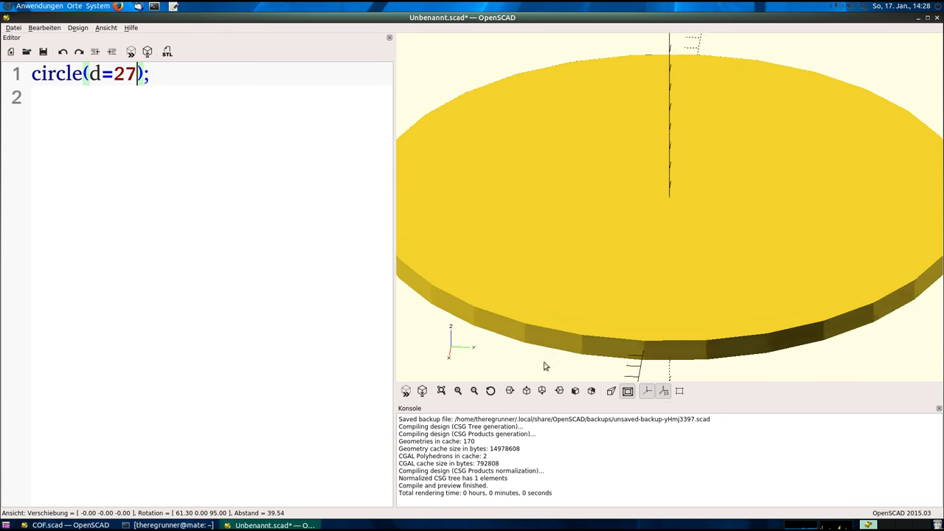
pyautogui.scroll(1, 543, 351)
pyautogui.scroll(-2, 553, 305)
pyautogui.scroll(-1, 566, 275)
pyautogui.scroll(-1, 590, 229)
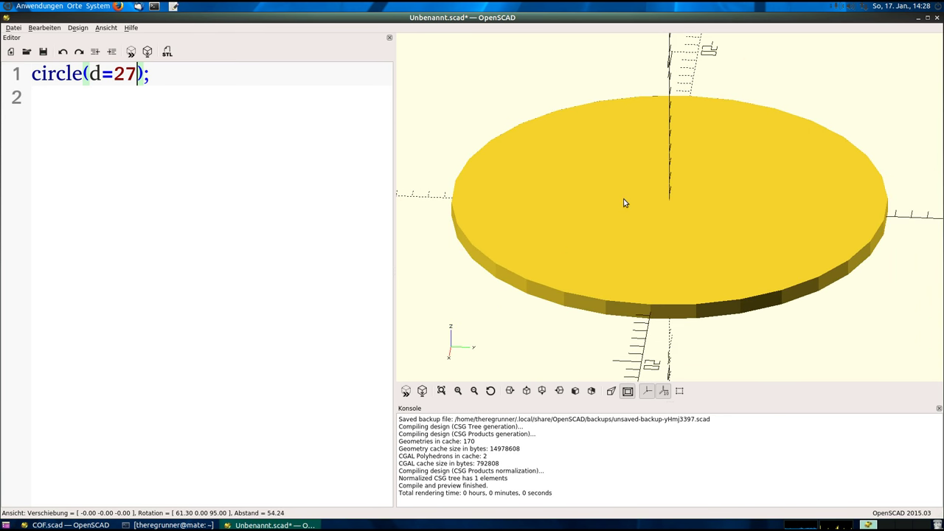
pyautogui.moveTo(623, 203); pyautogui.dragTo(610, 211)
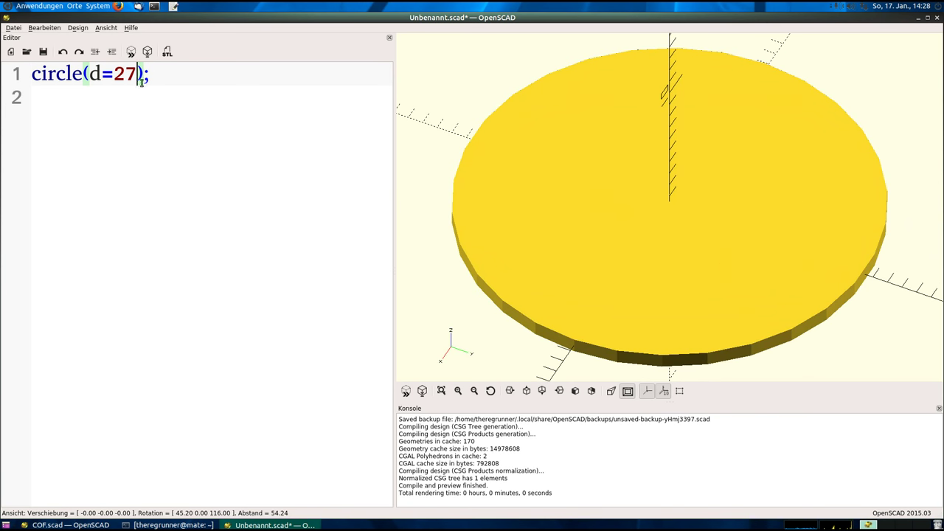
# - Add $fn=3 to the circle and preview it, then try $fn=4 and $fn=5
pyautogui.write(',')
pyautogui.write('§')
pyautogui.press('BackSpace')
pyautogui.write('$')
pyautogui.write('fn=')
pyautogui.write('3')
pyautogui.click(406, 391)
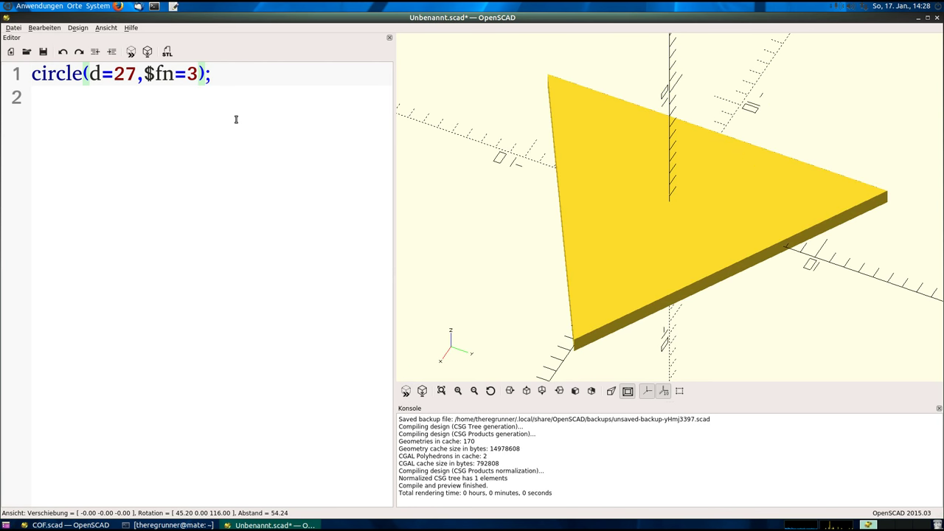
pyautogui.press('BackSpace')
pyautogui.write('4')
pyautogui.click(406, 391)
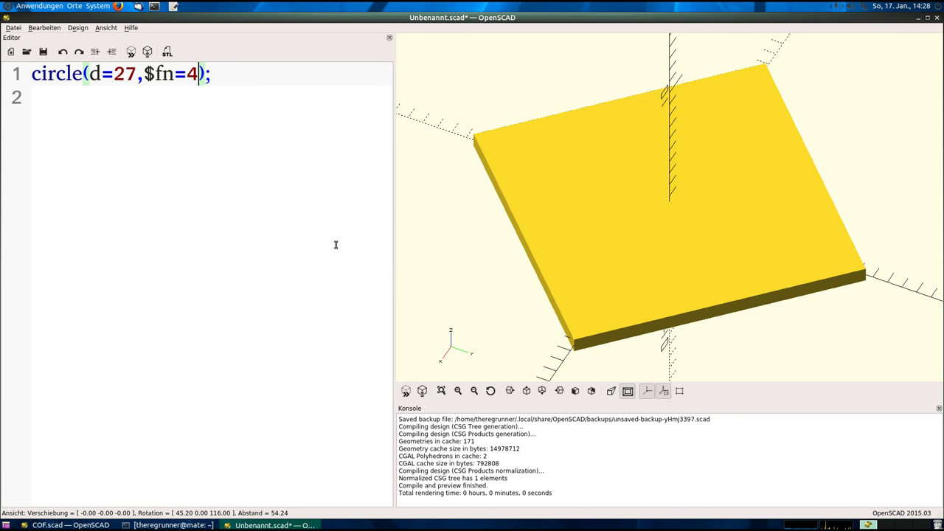
pyautogui.press('BackSpace')
pyautogui.write('5')
pyautogui.click(407, 391)
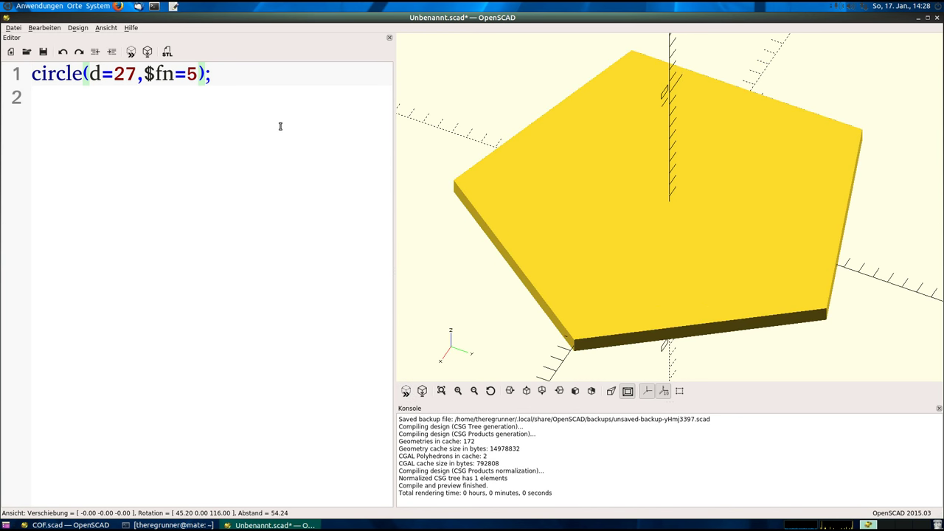
# - Preview the circle with $fn=8 as an octagon, then $fn=40, finally a smooth $fn=100
pyautogui.press('BackSpace')
pyautogui.write('8')
pyautogui.click(407, 391)
pyautogui.scroll(-3, 465, 227)
pyautogui.moveTo(685, 204); pyautogui.dragTo(686, 227)
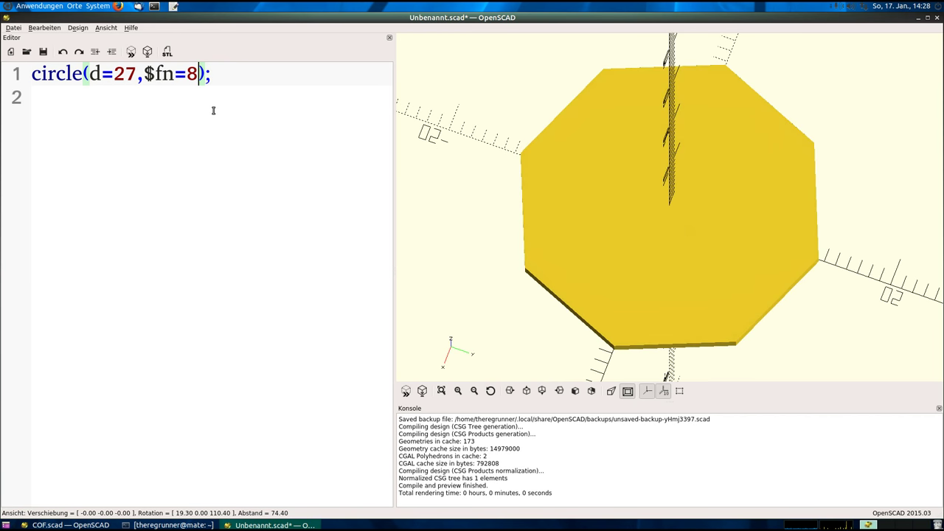
pyautogui.press('BackSpace')
pyautogui.write('40')
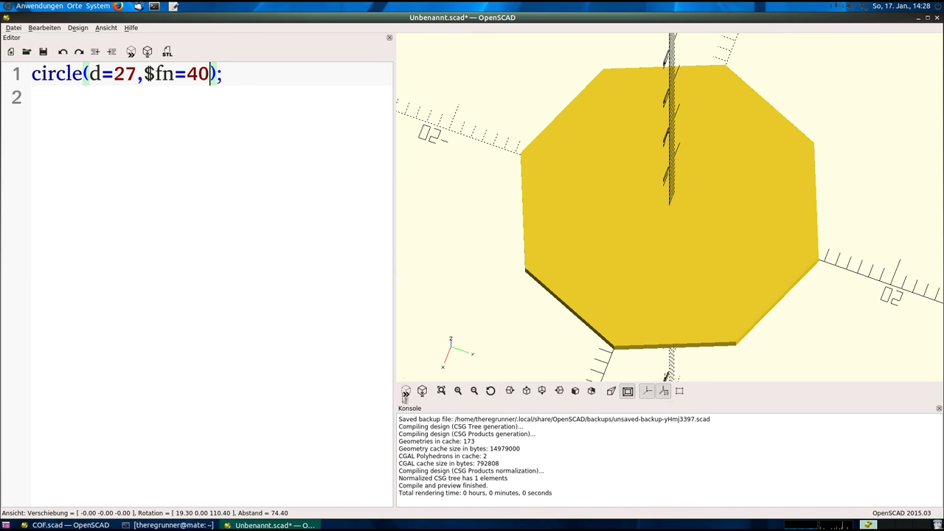
pyautogui.click(405, 391)
pyautogui.moveTo(562, 281)
pyautogui.mouseDown()
pyautogui.moveTo(569, 267)
pyautogui.moveTo(590, 304)
pyautogui.mouseUp()
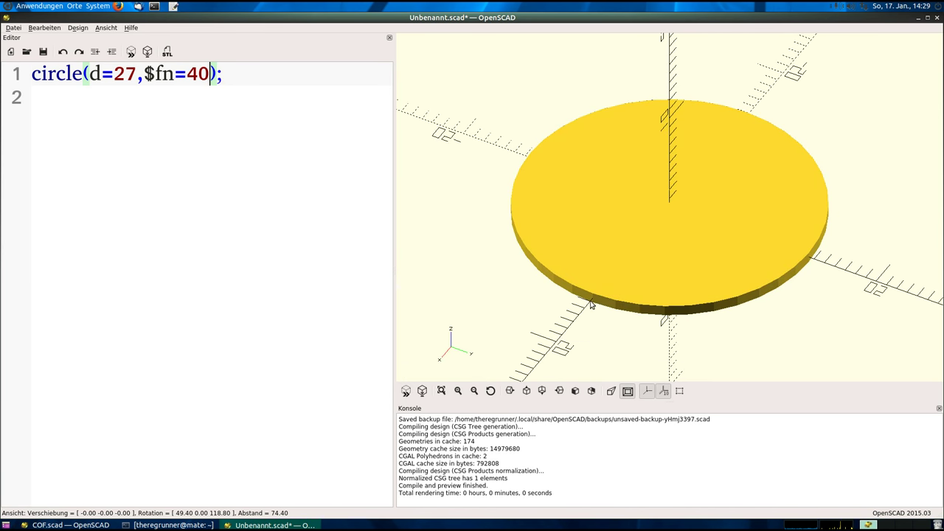
pyautogui.scroll(5, 590, 304)
pyautogui.press('BackSpace')
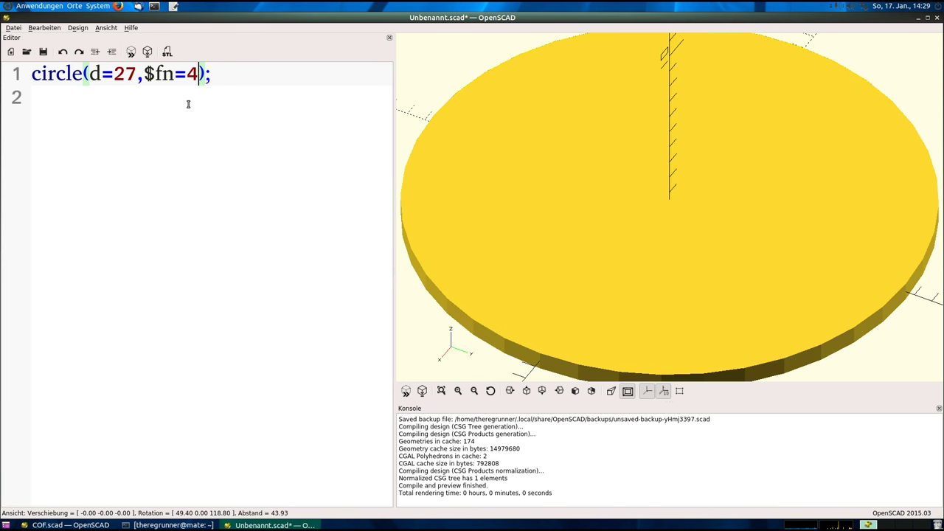
pyautogui.press('BackSpace')
pyautogui.write('100')
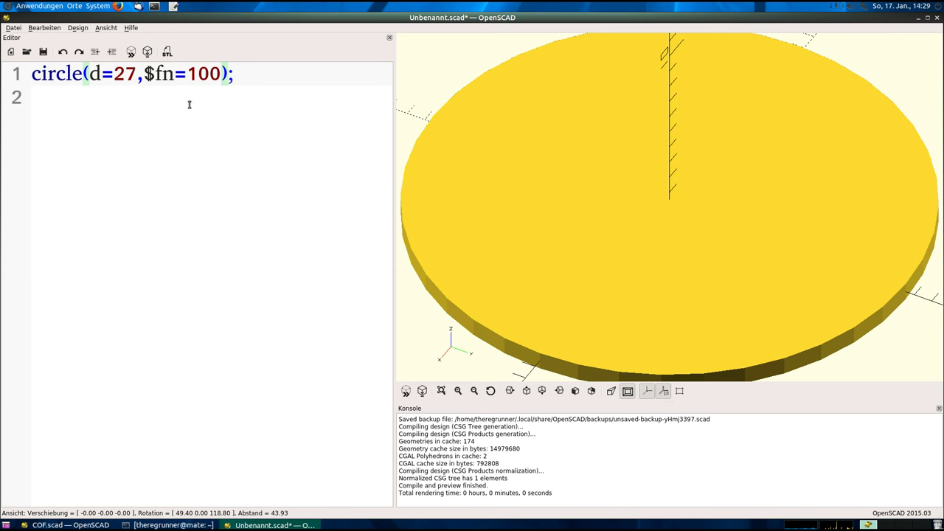
pyautogui.click(405, 391)
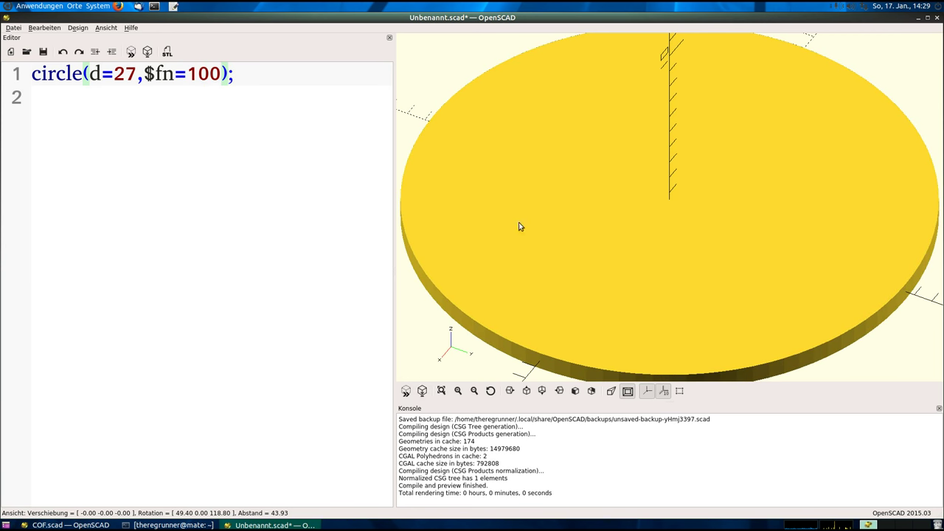
# - Inspect the 27 mm disc with the side, bottom and top view presets, zooming in and out
pyautogui.scroll(-2, 771, 201)
pyautogui.scroll(-1, 756, 185)
pyautogui.scroll(-5, 748, 180)
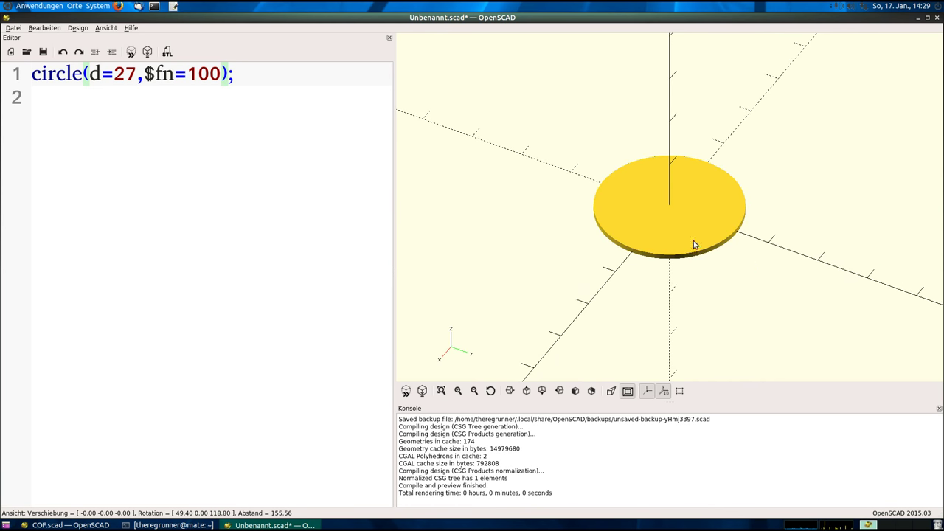
pyautogui.click(510, 391)
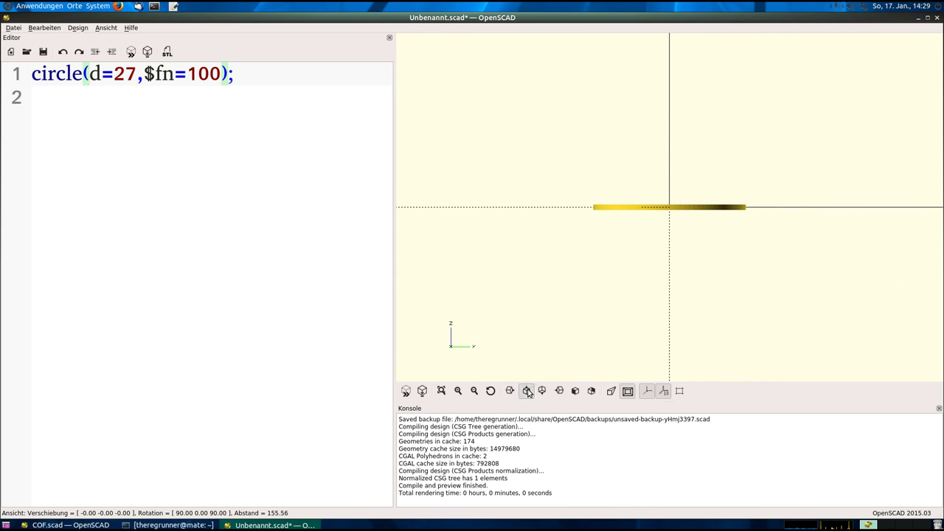
pyautogui.click(528, 391)
pyautogui.click(543, 391)
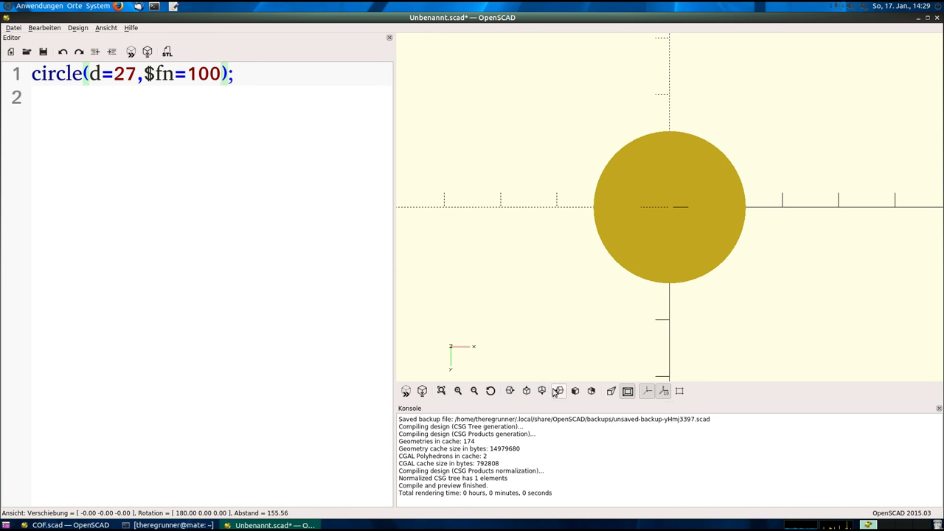
pyautogui.click(555, 392)
pyautogui.click(528, 392)
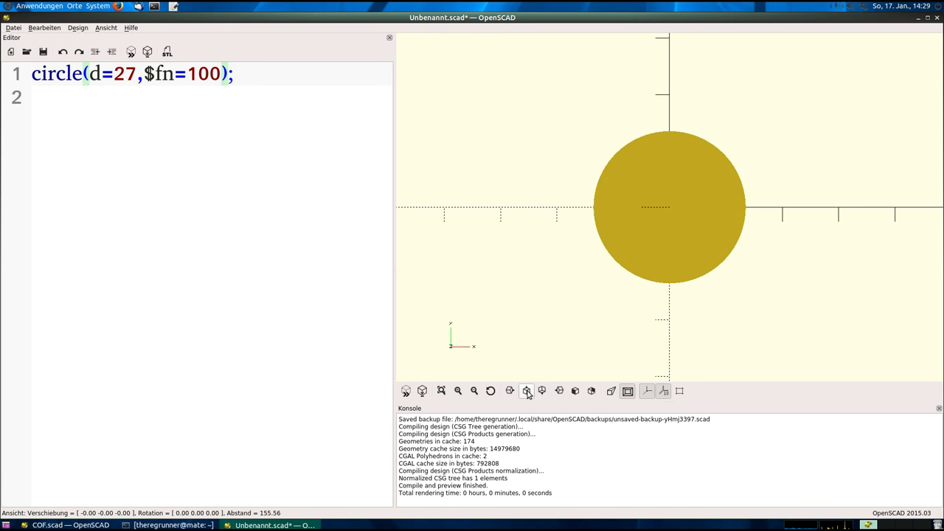
pyautogui.scroll(-1, 731, 137)
pyautogui.scroll(-3, 716, 156)
pyautogui.scroll(-4, 709, 165)
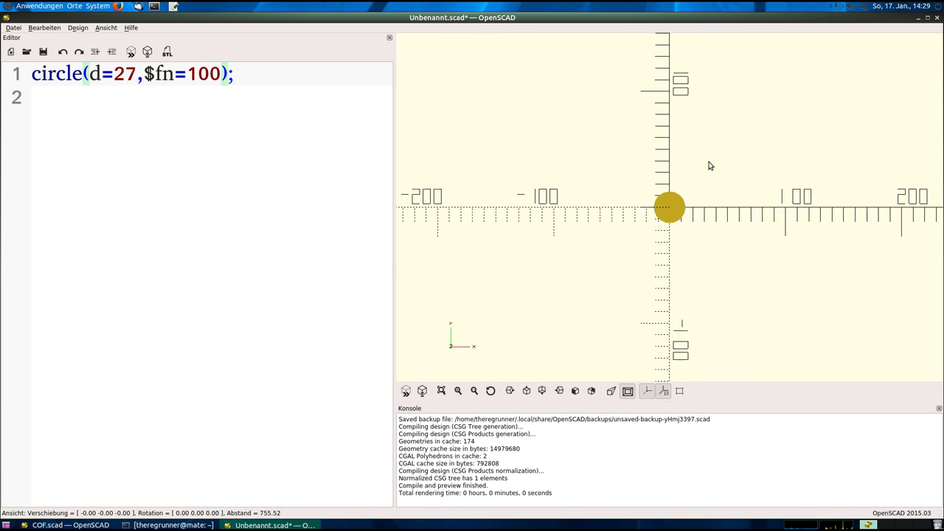
pyautogui.scroll(-1, 709, 167)
pyautogui.scroll(2, 700, 177)
pyautogui.scroll(1, 702, 174)
pyautogui.scroll(1, 704, 169)
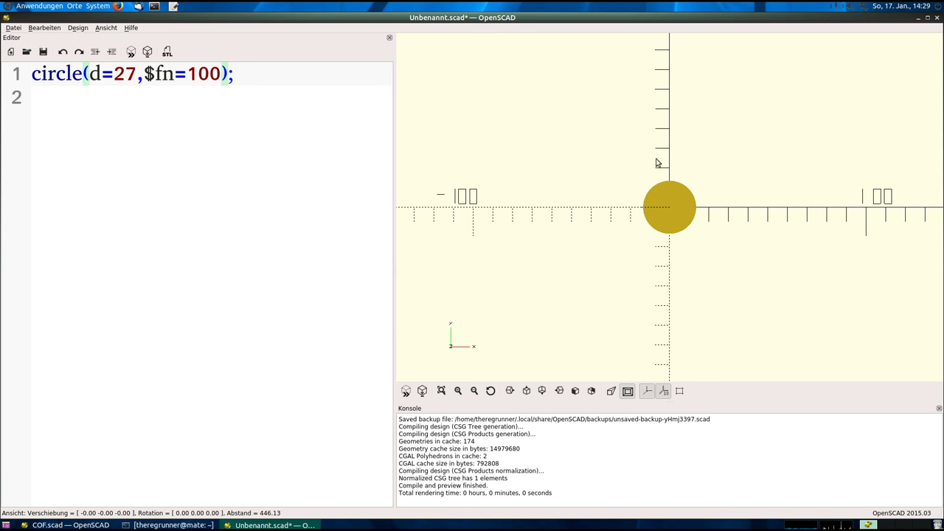
# - Insert three blank lines above circle(d=27,$fn=100); so it moves to line 4
pyautogui.click(33, 76)
pyautogui.press('Return')
pyautogui.press('Return')
pyautogui.press('Return')
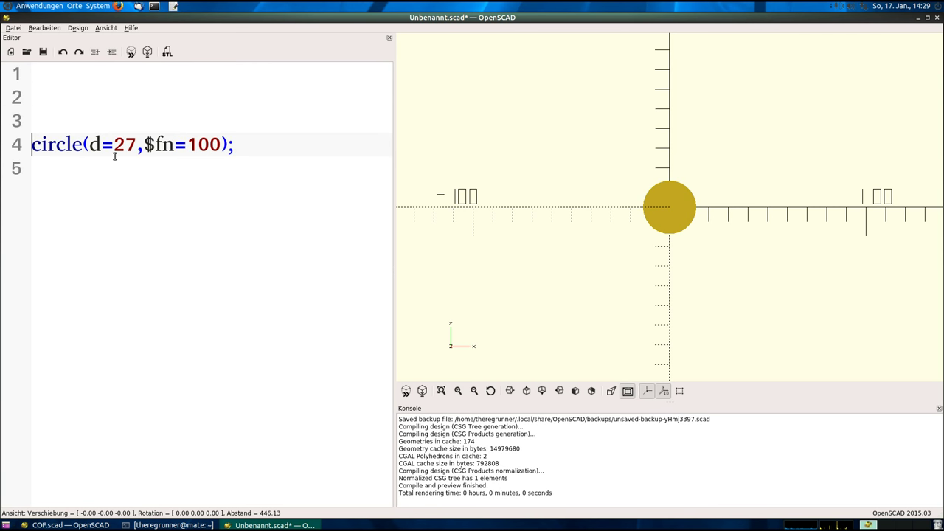
pyautogui.press('Up')
pyautogui.moveTo(240, 144); pyautogui.dragTo(227, 145)
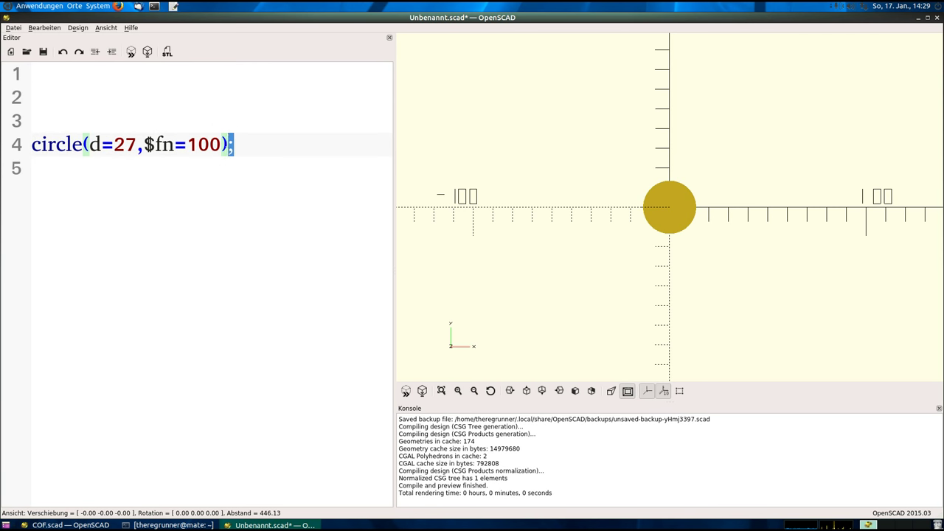
pyautogui.click(108, 122)
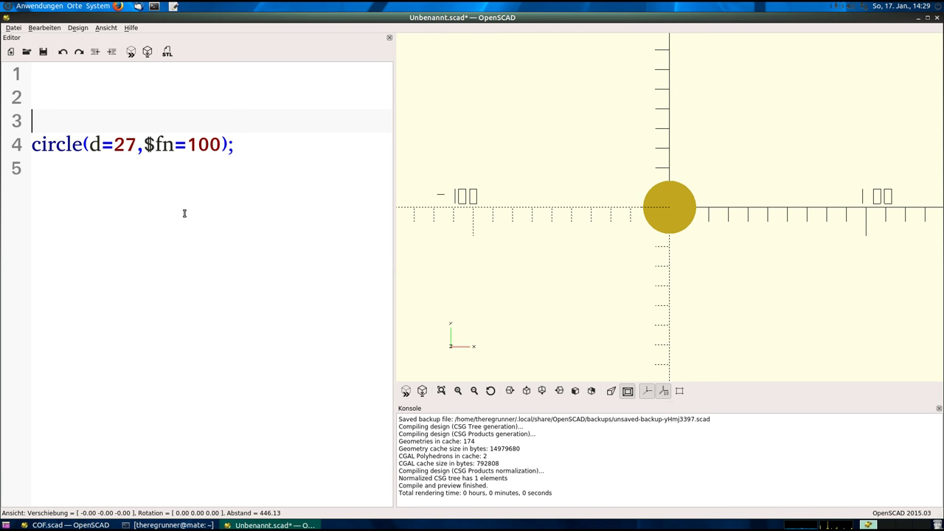
# - Add translate([-72,0,0]) on line 3 and preview the disc shifted 72 mm left
pyautogui.write('trans')
pyautogui.write('late')
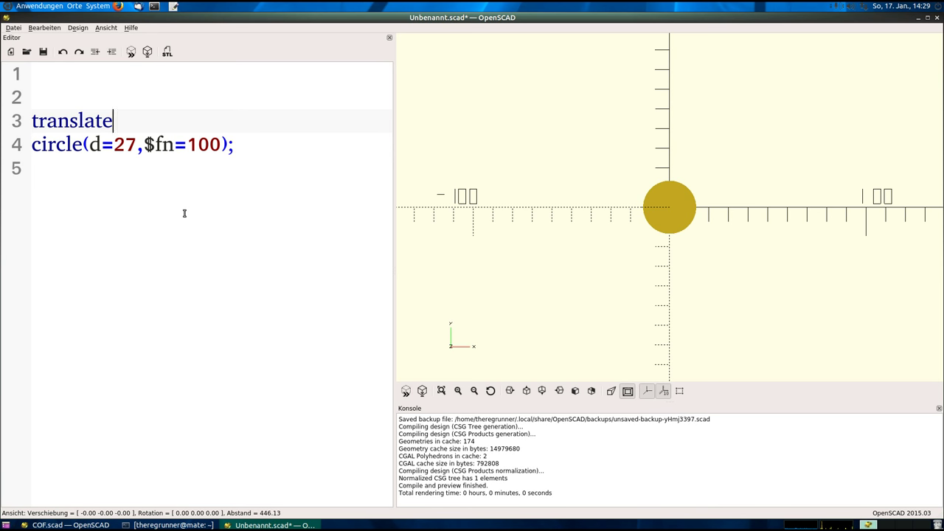
pyautogui.write('()')
pyautogui.press('Left')
pyautogui.write('[')
pyautogui.write(']')
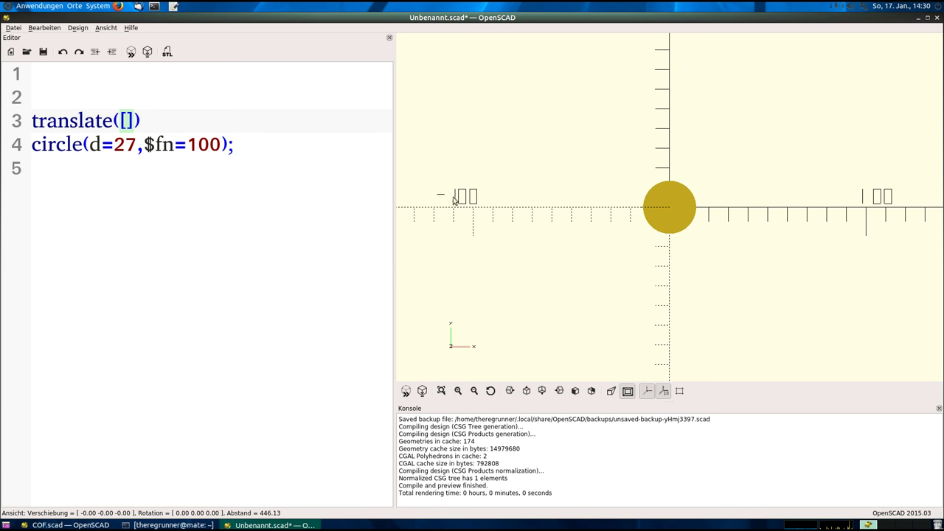
pyautogui.write('-')
pyautogui.write('72,')
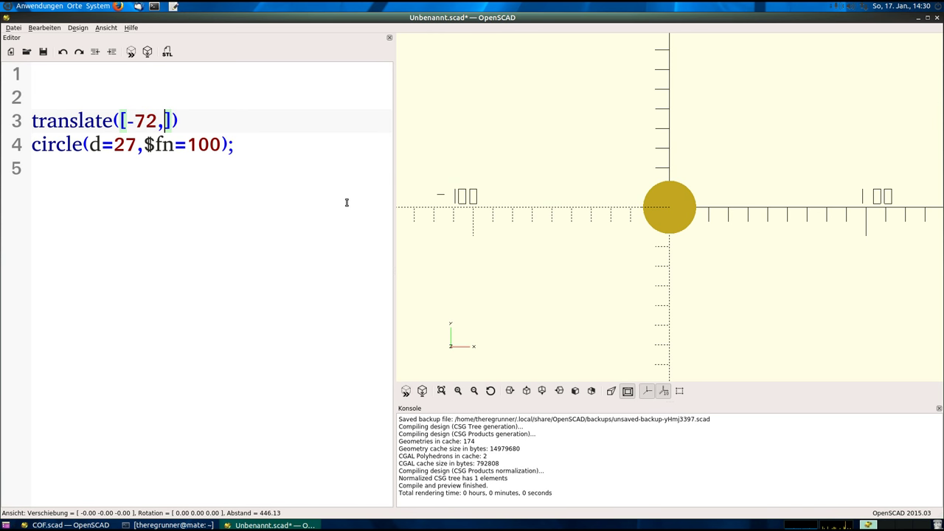
pyautogui.write('0')
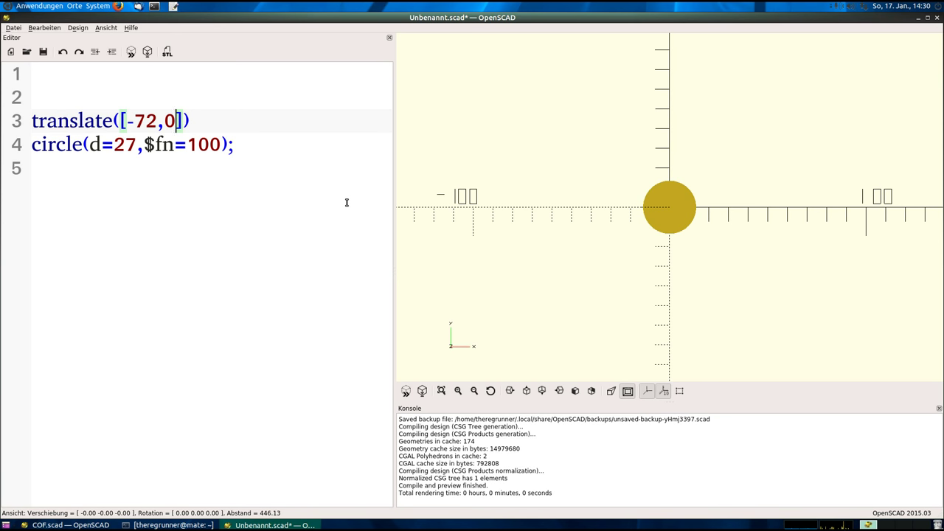
pyautogui.write(',0')
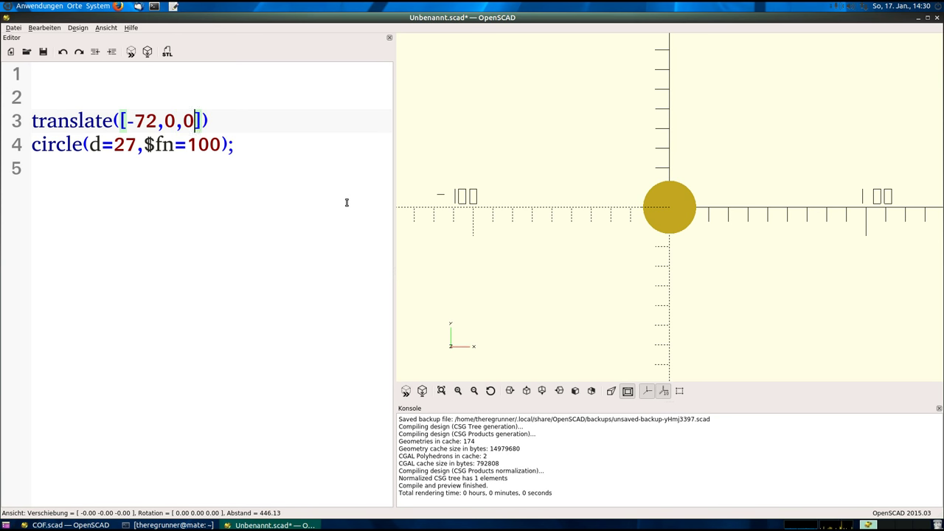
pyautogui.click(255, 119)
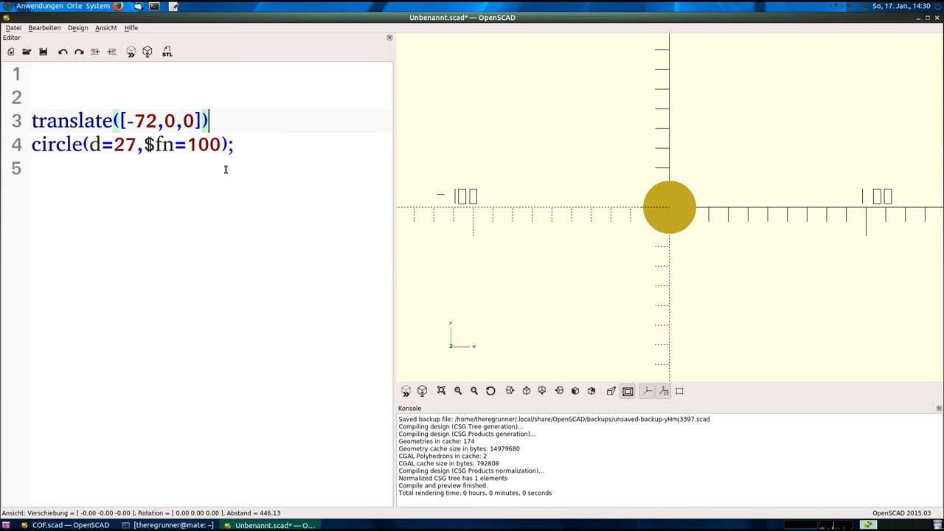
pyautogui.click(407, 391)
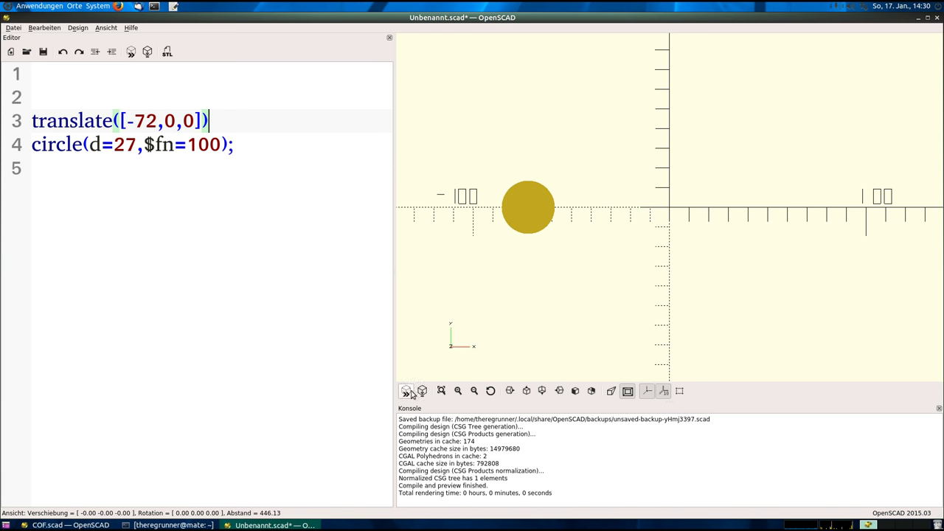
# - Preview translate([-72,0,0]) with a trailing semicolon, then remove it so the disc returns to x = -72
pyautogui.moveTo(652, 322); pyautogui.dragTo(651, 272)
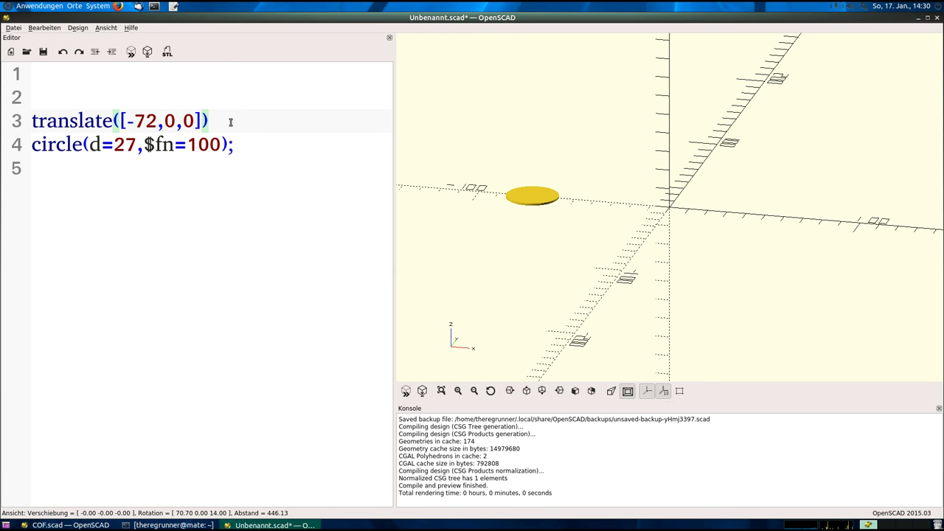
pyautogui.write(';')
pyautogui.click(407, 391)
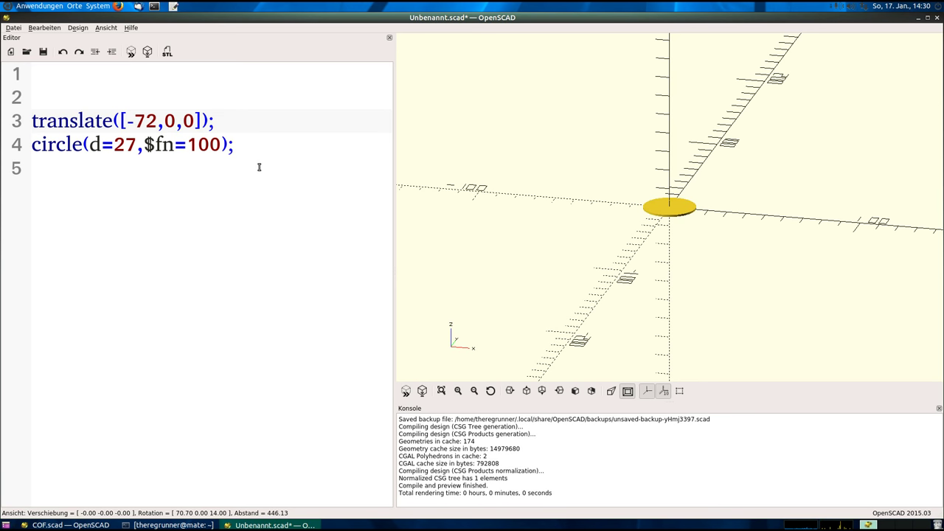
pyautogui.press('BackSpace')
pyautogui.click(406, 391)
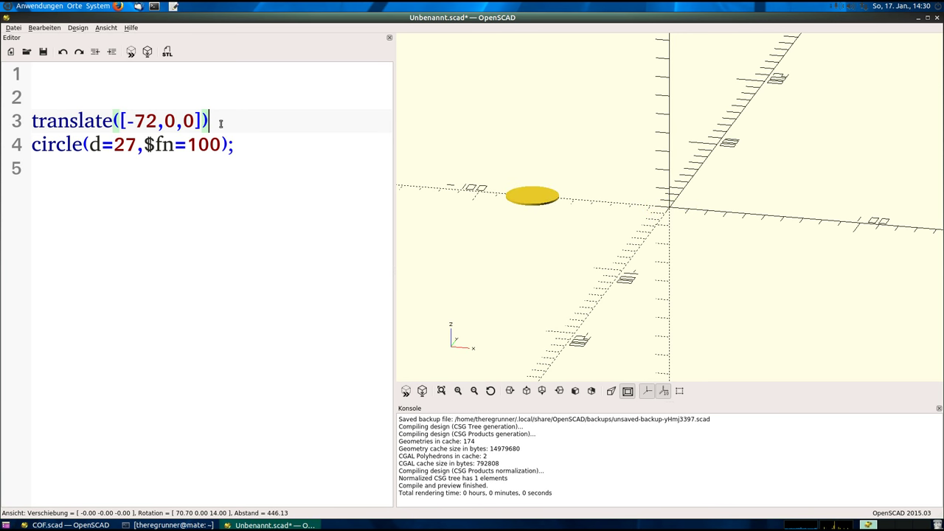
# - Shrink the editor font two steps and join the circle call onto the translate line
pyautogui.hotkey('ctrl', '-')
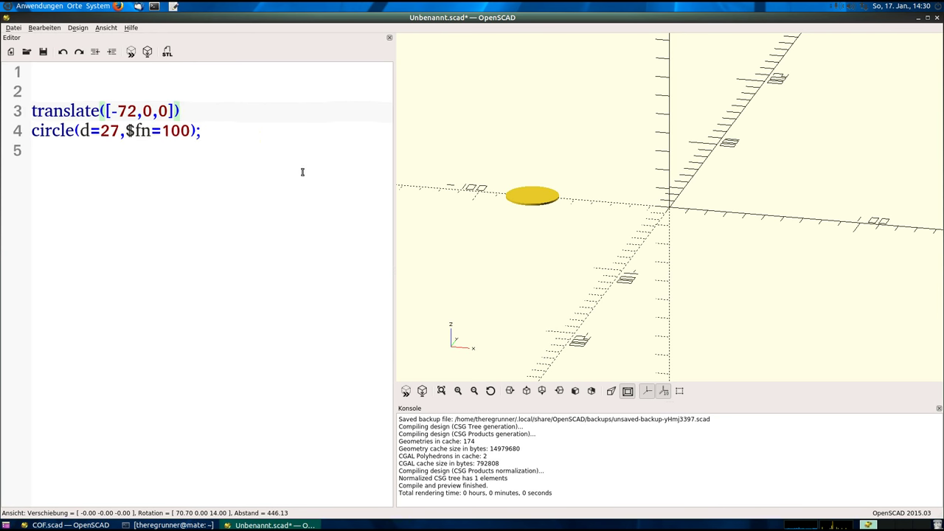
pyautogui.hotkey('ctrl', '-')
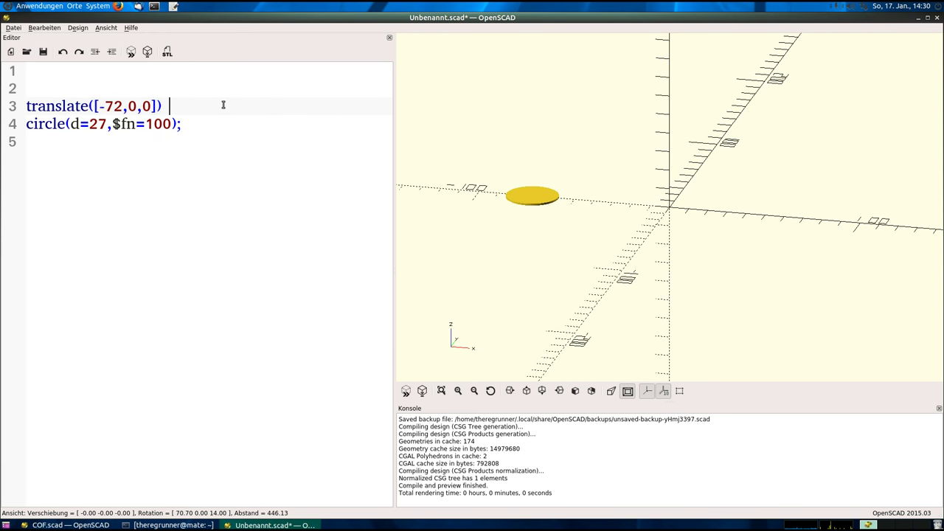
pyautogui.press('Delete')
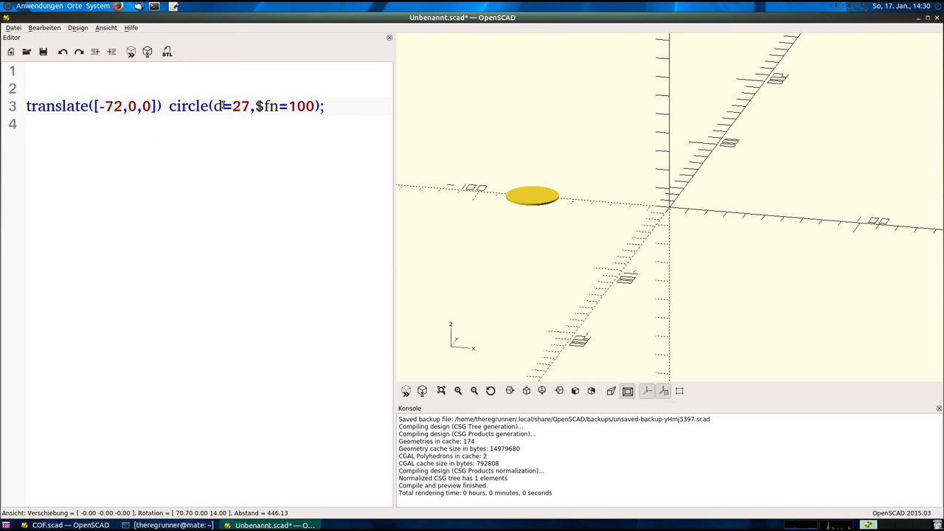
pyautogui.click(133, 95)
# - Type color("blue") in front of translate on line 3, widening the editor pane
pyautogui.click(28, 111)
pyautogui.write('clo')
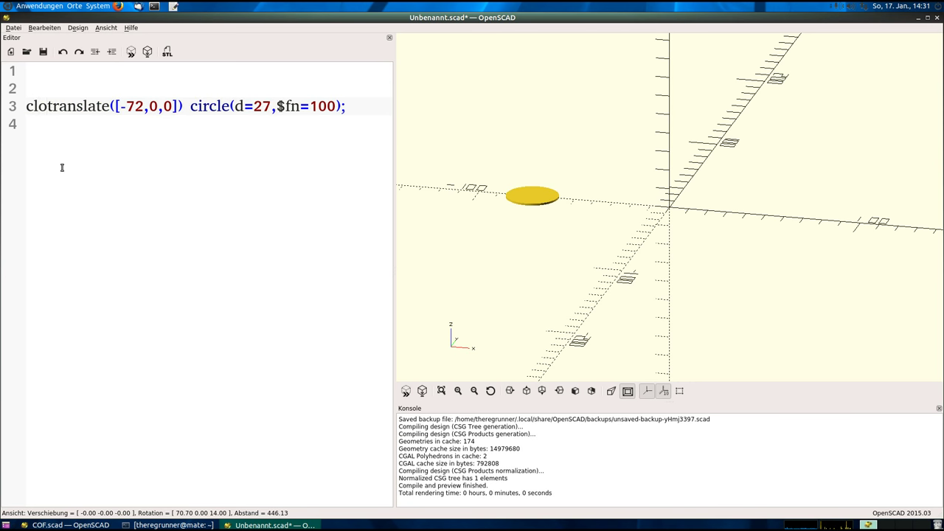
pyautogui.press('BackSpace')
pyautogui.press('BackSpace')
pyautogui.write('olo')
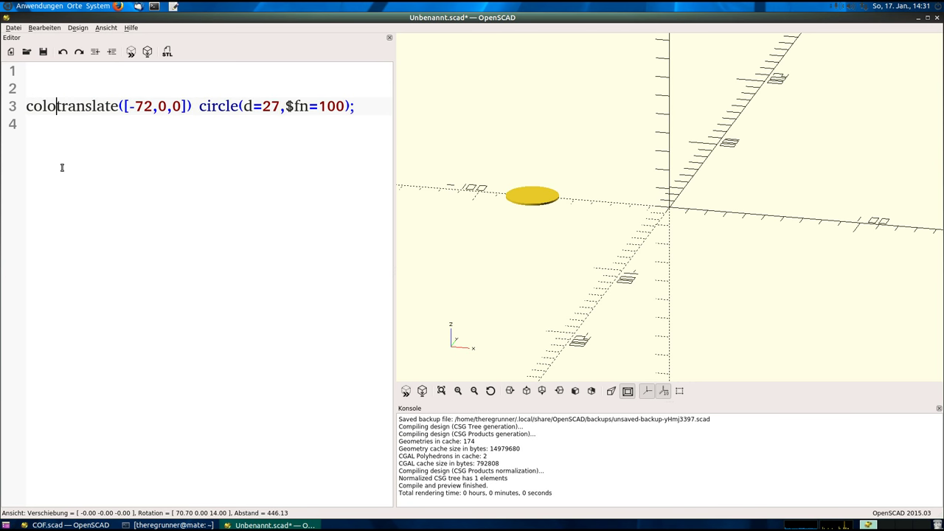
pyautogui.write('r')
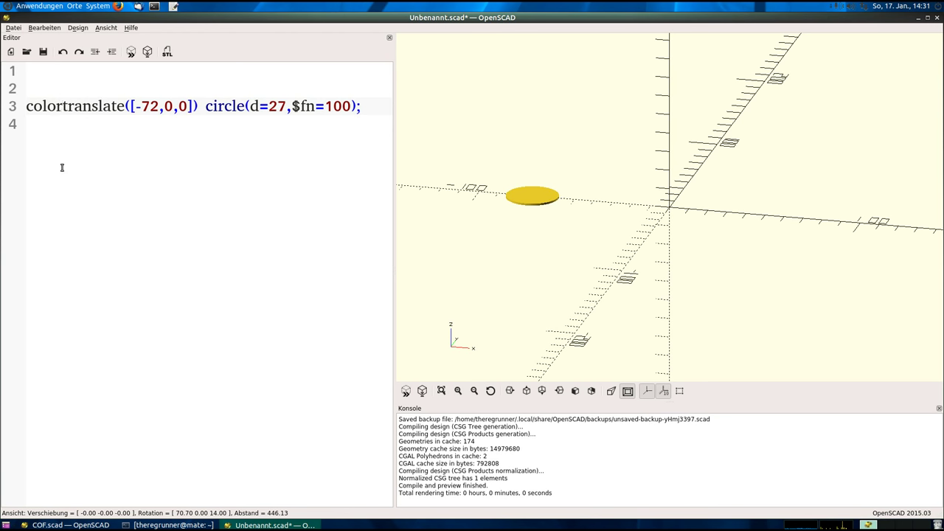
pyautogui.write('()')
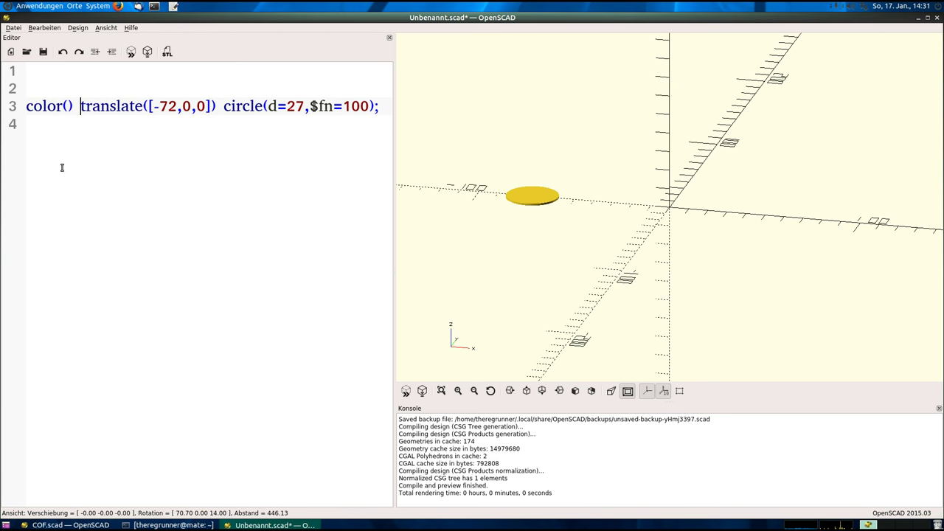
pyautogui.press('Left')
pyautogui.press('Left')
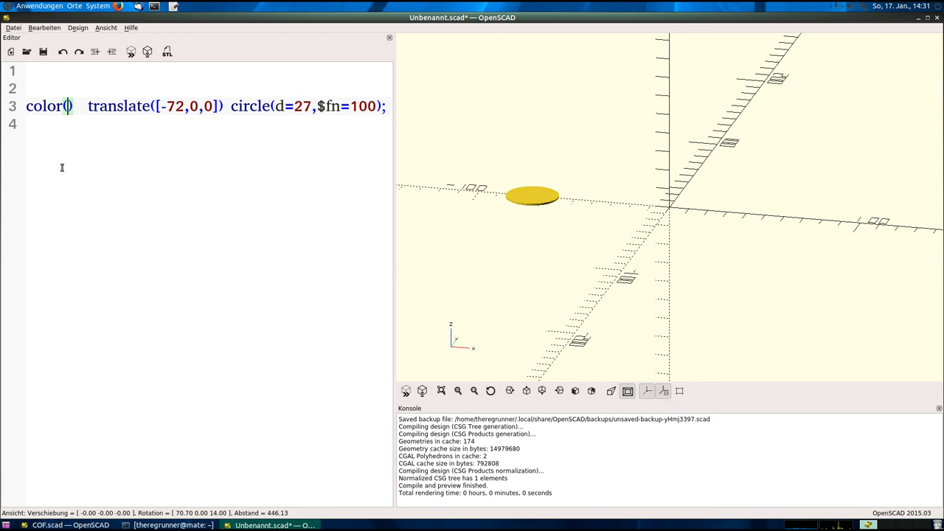
pyautogui.write('""')
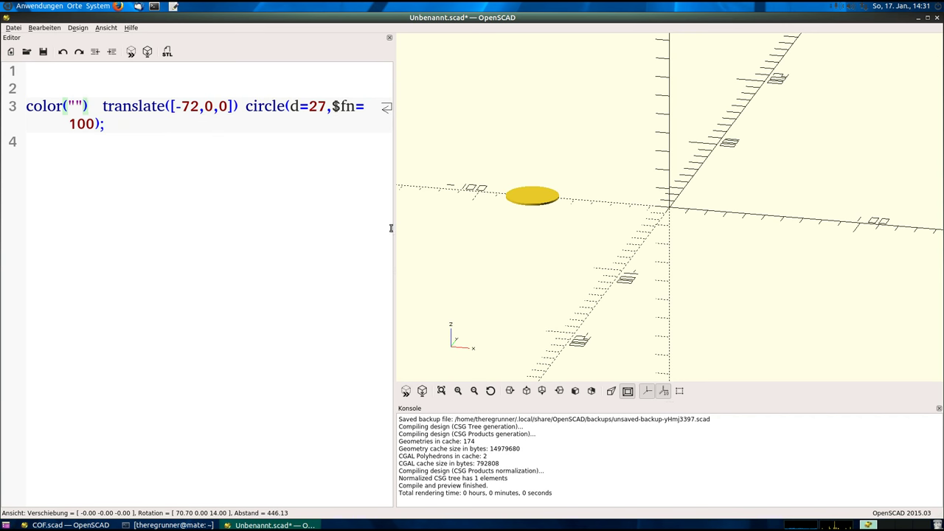
pyautogui.moveTo(394, 227); pyautogui.dragTo(498, 214)
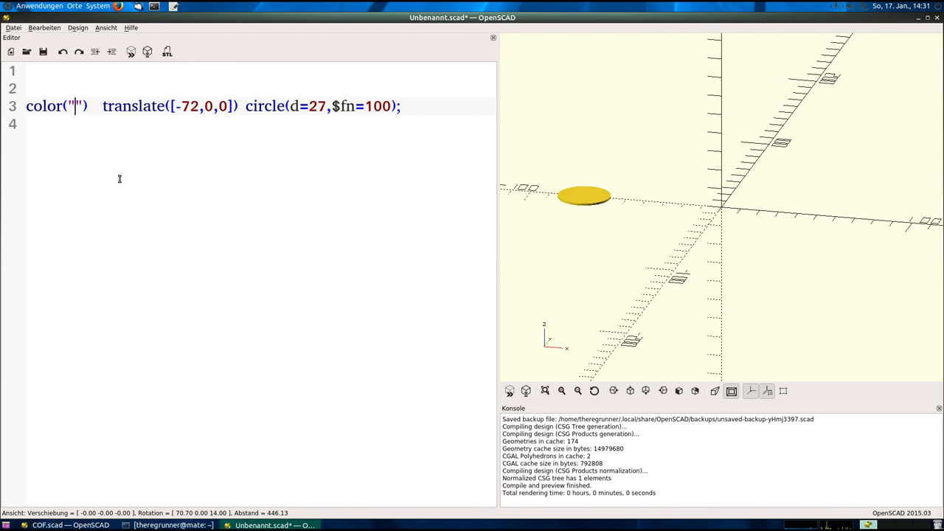
pyautogui.write('blue')
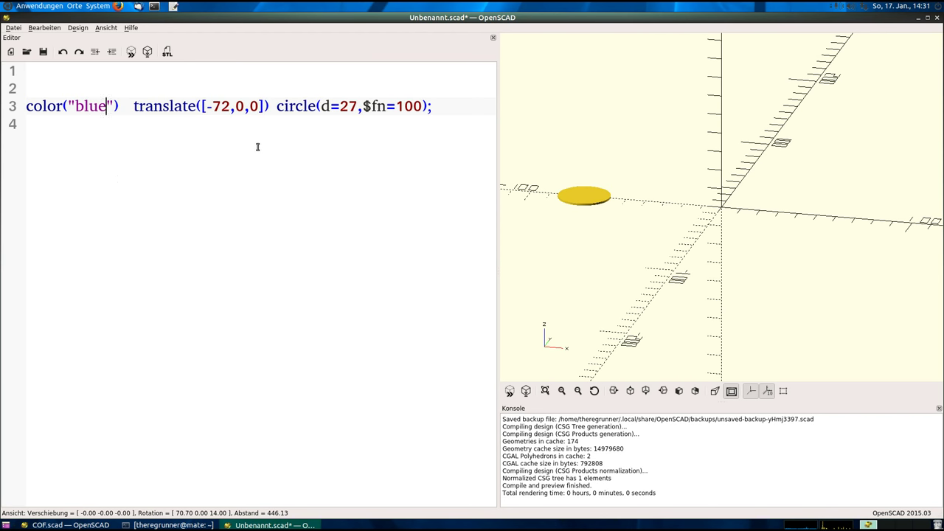
# - Add a tab before the circle call and preview the shifted disc in blue
pyautogui.click(126, 106)
pyautogui.click(274, 108)
pyautogui.press('Tab')
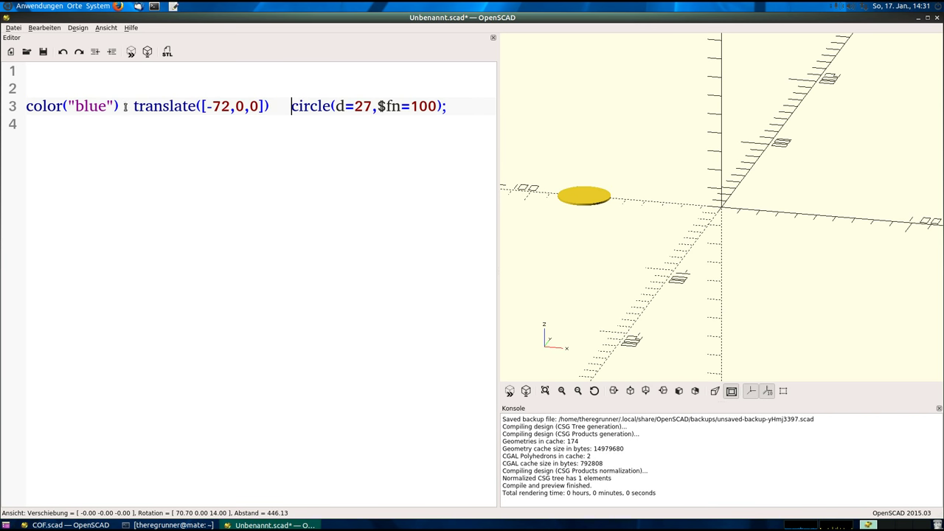
pyautogui.click(462, 109)
pyautogui.click(509, 390)
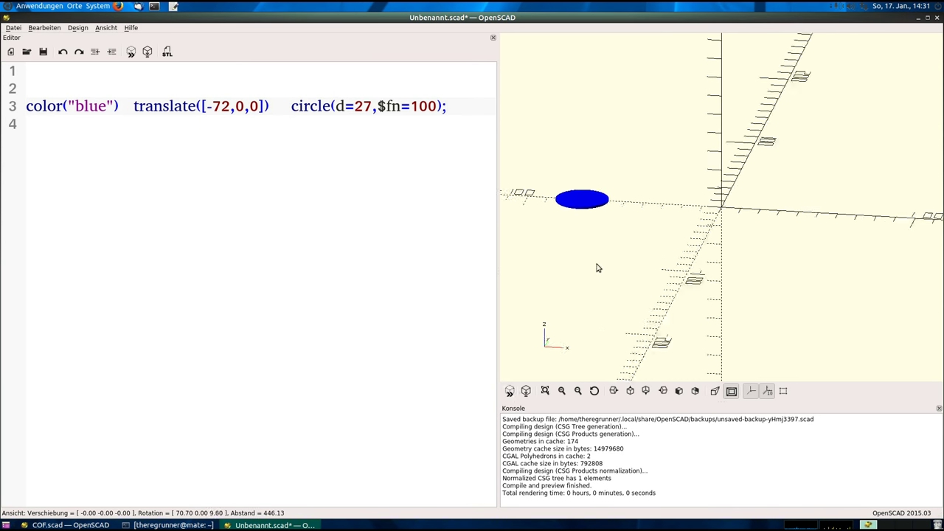
# - Orbit and zoom around the blue disc, then bring up the COF.scad window
pyautogui.moveTo(598, 268)
pyautogui.mouseDown()
pyautogui.moveTo(624, 271)
pyautogui.moveTo(619, 261)
pyautogui.mouseUp()
pyautogui.scroll(1, 619, 214)
pyautogui.scroll(1, 617, 210)
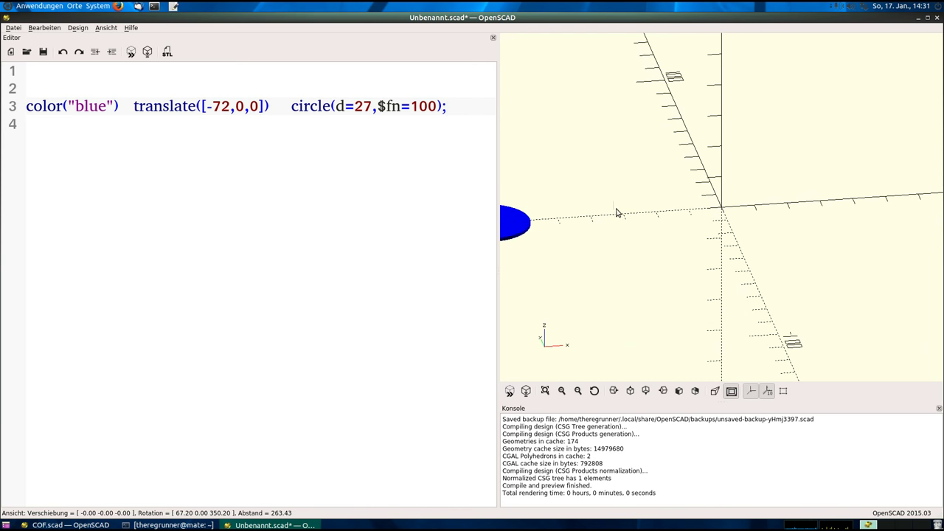
pyautogui.scroll(1, 619, 213)
pyautogui.scroll(-2, 772, 200)
pyautogui.moveTo(765, 249)
pyautogui.mouseDown()
pyautogui.moveTo(801, 256)
pyautogui.moveTo(659, 239)
pyautogui.mouseUp()
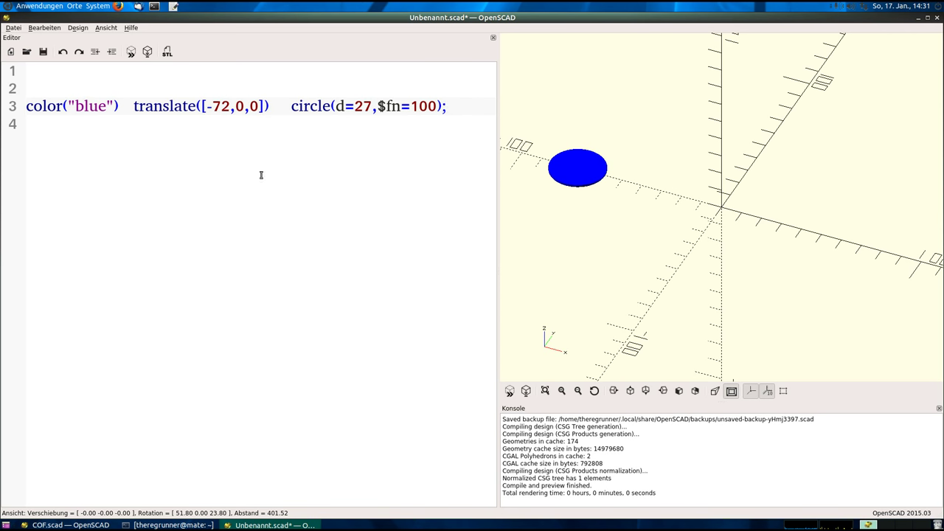
pyautogui.moveTo(616, 159)
pyautogui.mouseDown()
pyautogui.moveTo(727, 211)
pyautogui.moveTo(716, 200)
pyautogui.moveTo(752, 202)
pyautogui.moveTo(731, 205)
pyautogui.mouseUp()
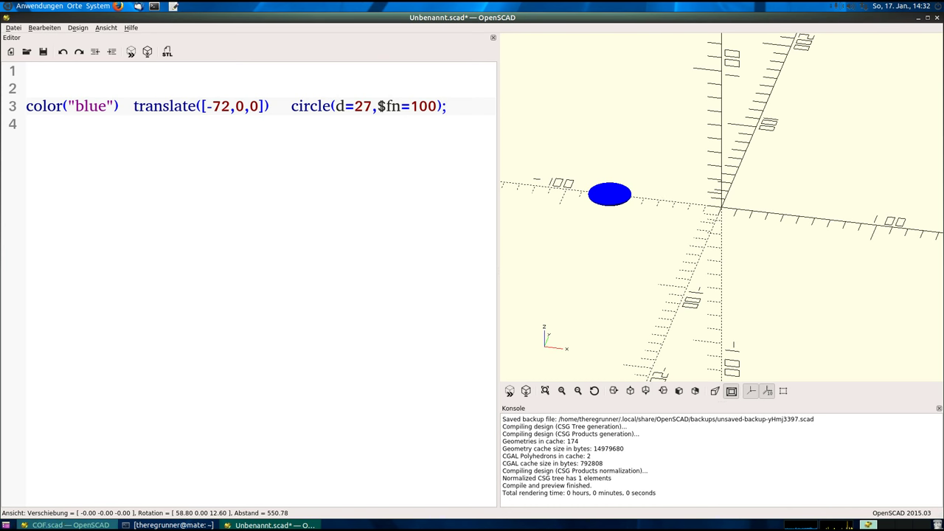
pyautogui.click(70, 526)
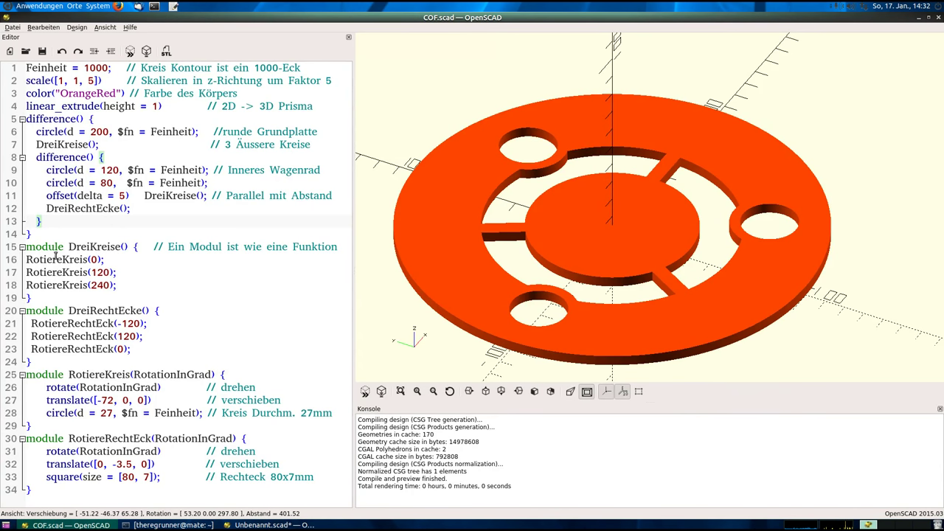
# - Highlight DreiKreise and the RotiereKreis module (lines 25–28) in COF.scad, then return to Unbenannt.scad
pyautogui.moveTo(68, 247); pyautogui.dragTo(35, 246)
pyautogui.click(129, 246)
pyautogui.moveTo(68, 246); pyautogui.dragTo(127, 246)
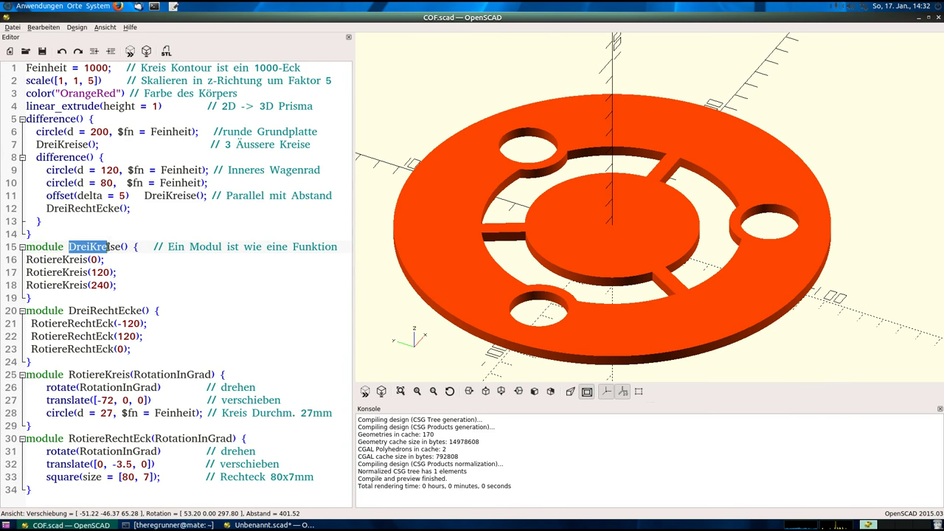
pyautogui.click(81, 401)
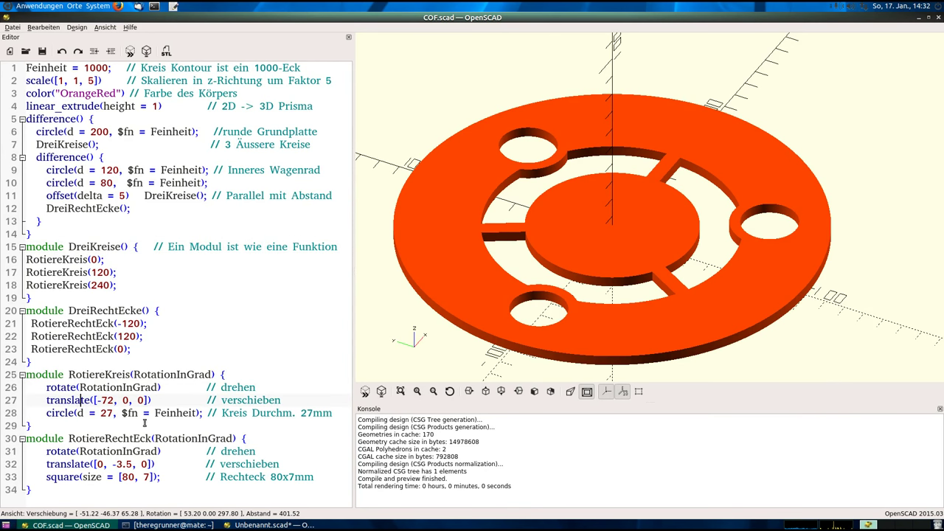
pyautogui.moveTo(332, 413); pyautogui.dragTo(26, 375)
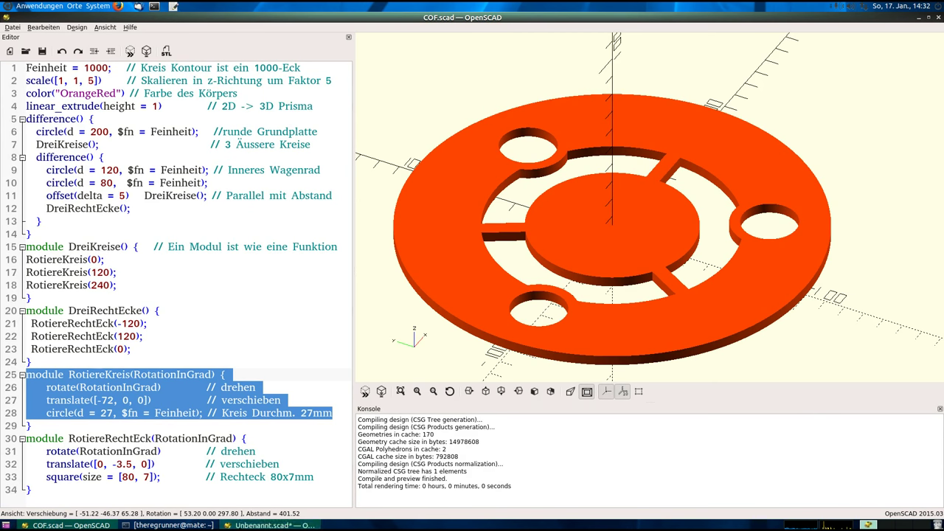
pyautogui.click(272, 525)
pyautogui.click(29, 105)
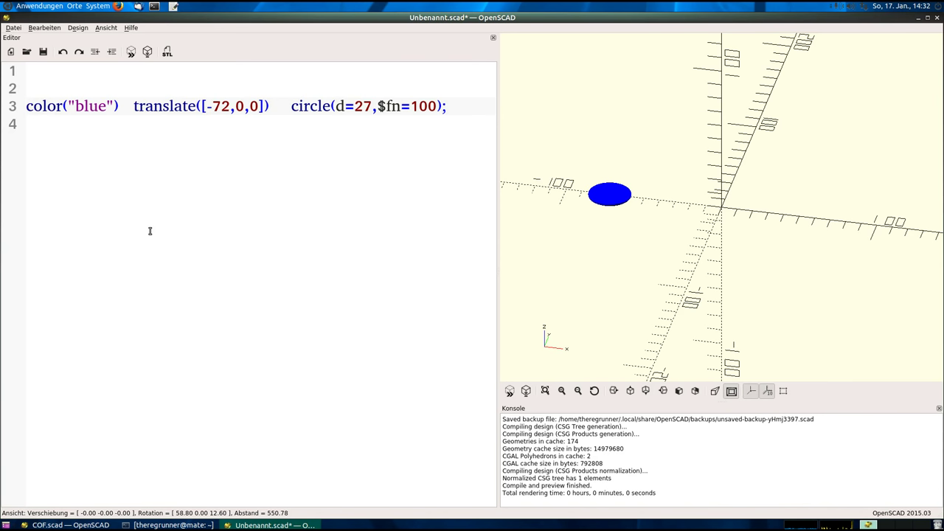
# - Wrap the blue circle line in rotate(120) and preview the rotated disc
pyautogui.write('rotate')
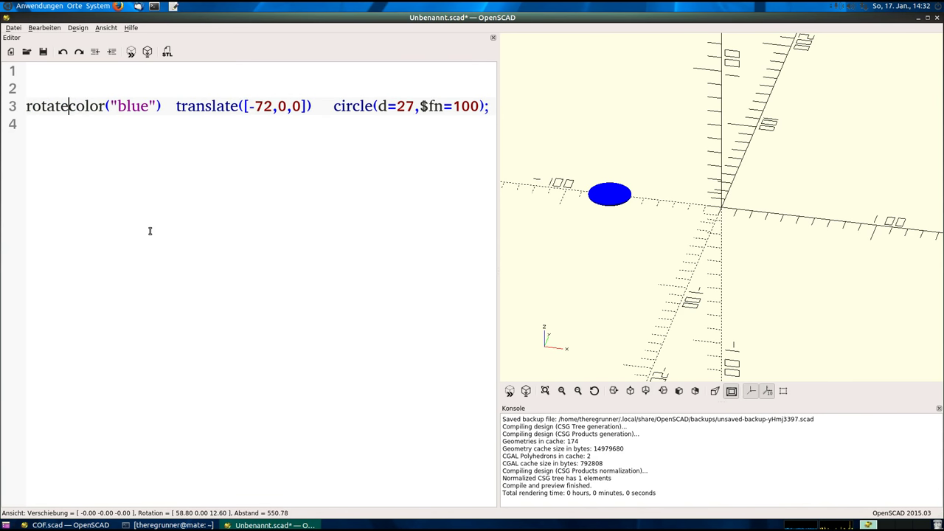
pyautogui.write('()')
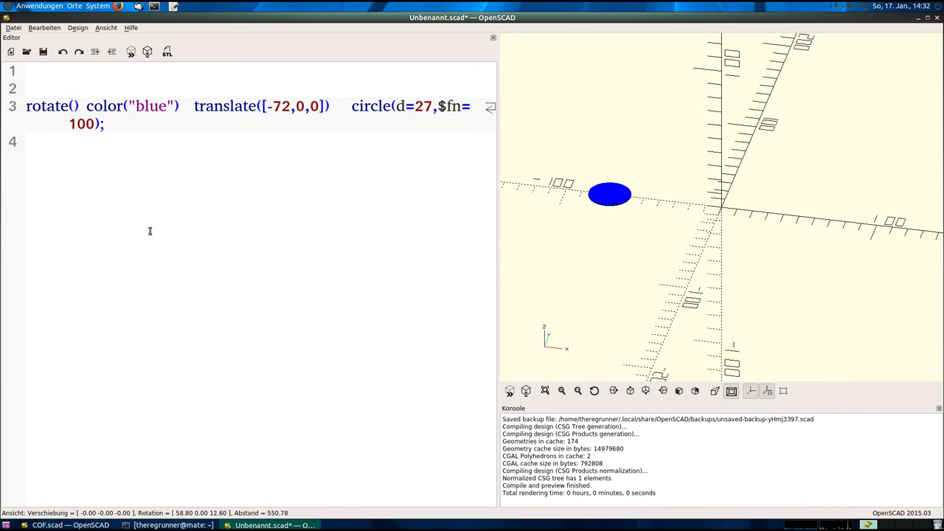
pyautogui.press('Left')
pyautogui.press('Left')
pyautogui.write('120')
pyautogui.press('Right')
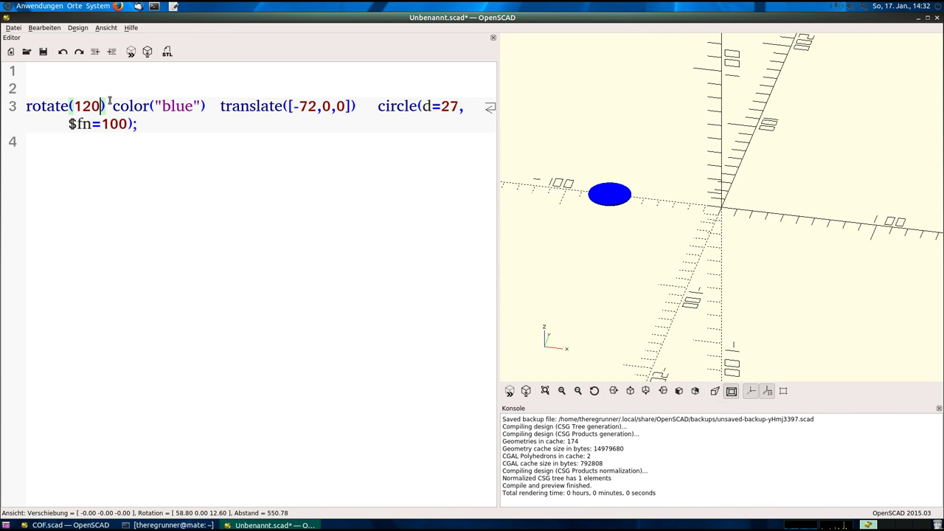
pyautogui.press('Right')
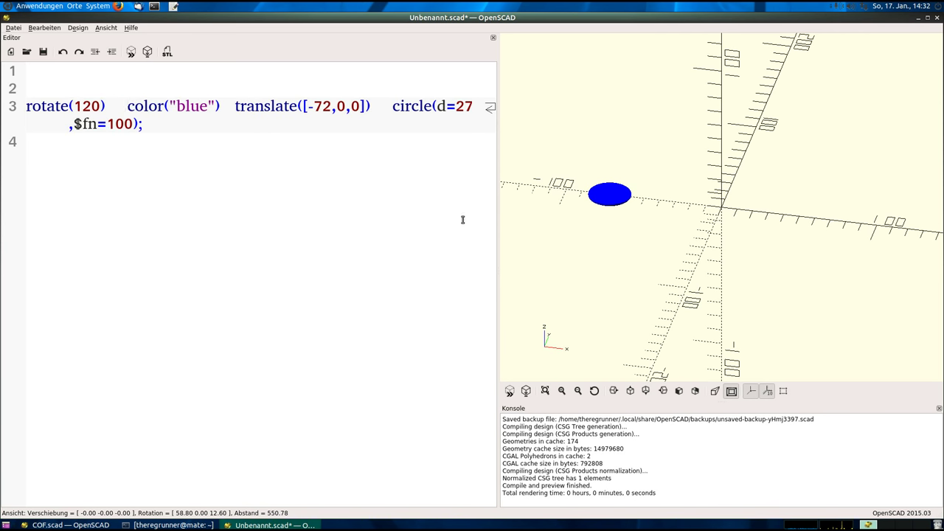
pyautogui.moveTo(501, 222)
pyautogui.mouseDown()
pyautogui.moveTo(647, 222)
pyautogui.moveTo(579, 224)
pyautogui.mouseUp()
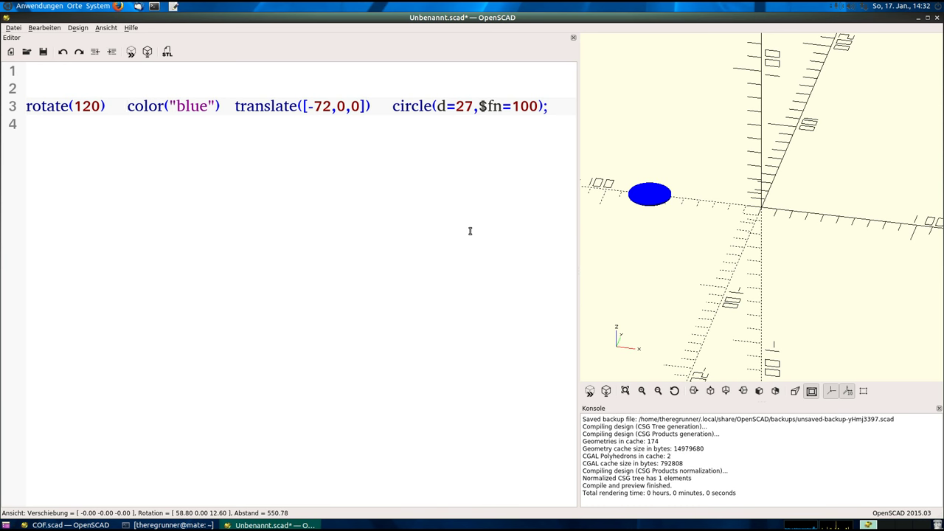
pyautogui.click(589, 391)
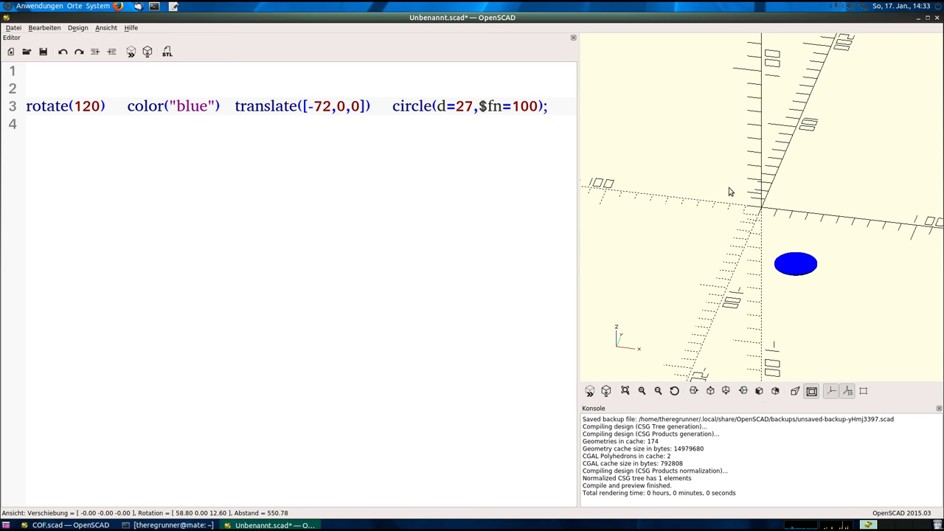
pyautogui.moveTo(729, 187)
pyautogui.mouseDown()
pyautogui.moveTo(716, 175)
pyautogui.moveTo(713, 207)
pyautogui.mouseUp()
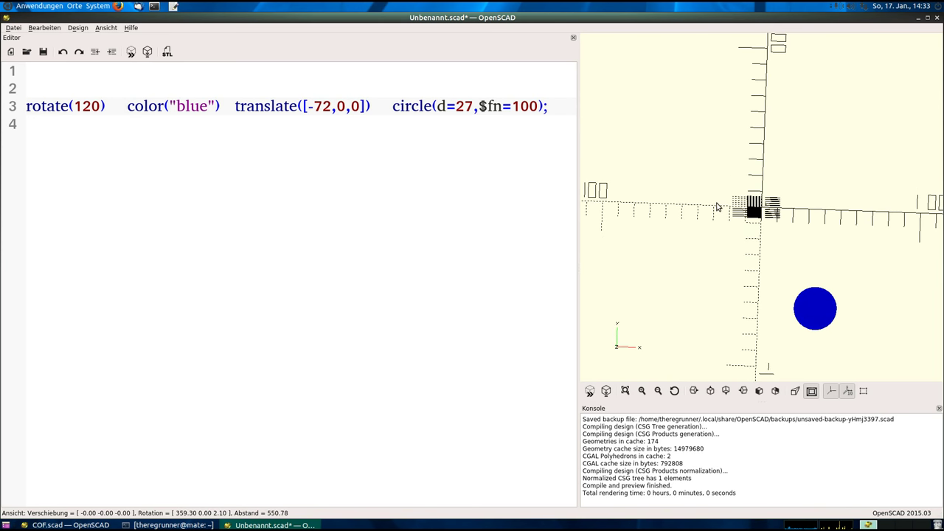
# - Change the angle to rotate(-120), preview it, and select the whole of line 3
pyautogui.click(74, 105)
pyautogui.write('-')
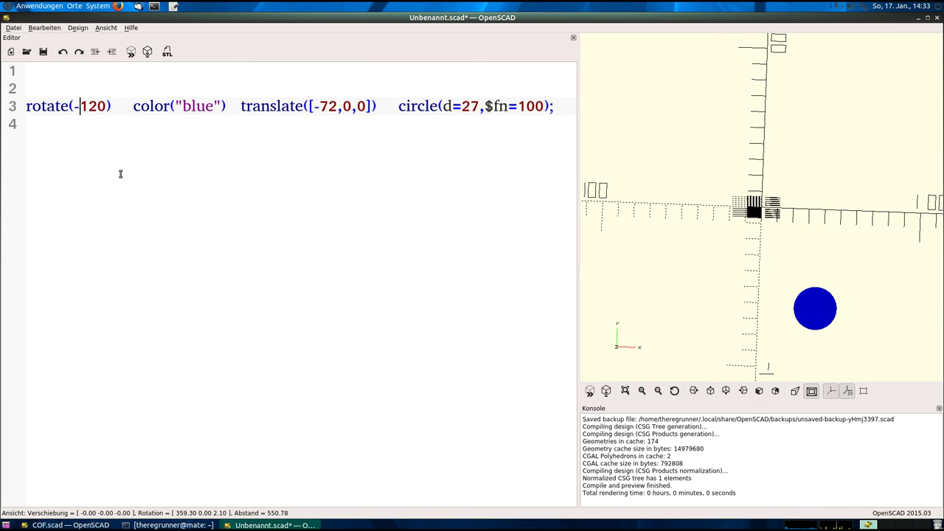
pyautogui.click(589, 394)
pyautogui.scroll(-8, 719, 185)
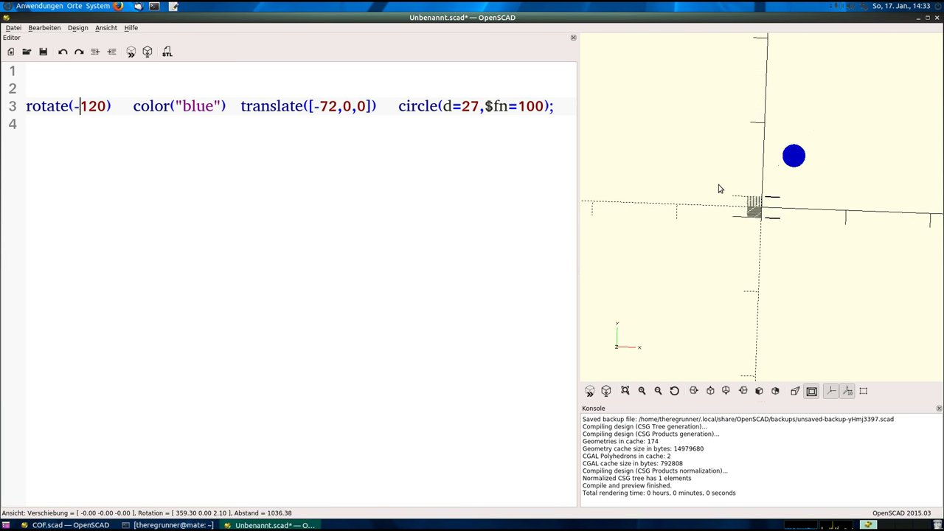
pyautogui.moveTo(718, 185)
pyautogui.mouseDown()
pyautogui.moveTo(807, 231)
pyautogui.moveTo(805, 224)
pyautogui.mouseUp()
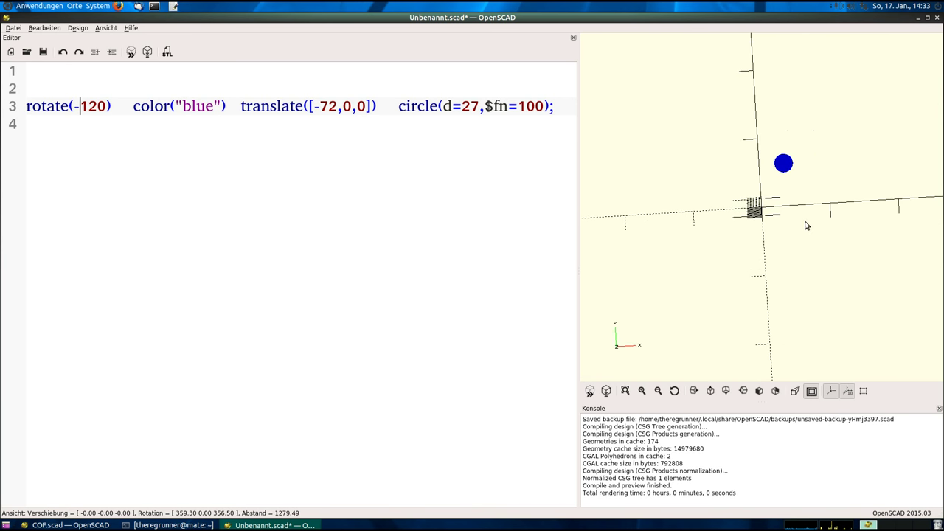
pyautogui.click(562, 105)
pyautogui.moveTo(562, 106); pyautogui.dragTo(26, 106)
pyautogui.hotkey('ctrl', 'c')
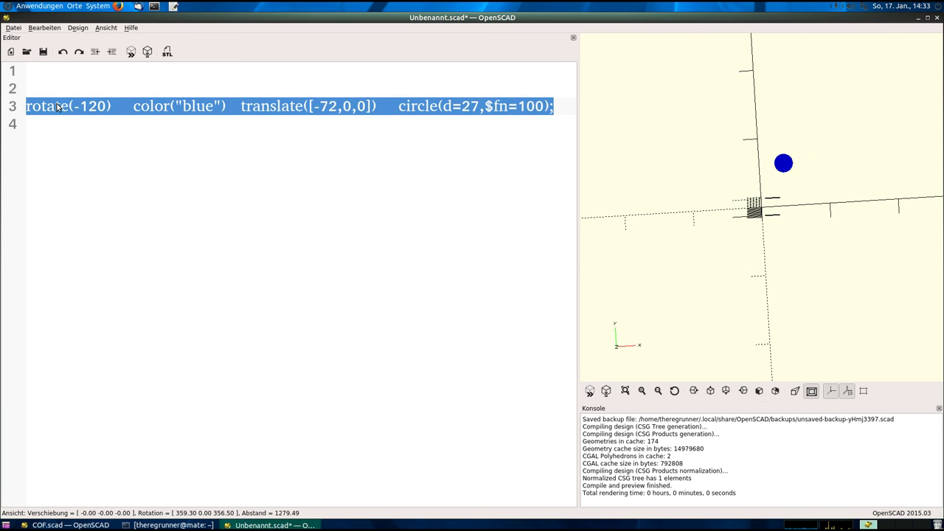
pyautogui.rightClick(58, 104)
# - Duplicate the circle line onto line 4 with rotate(0) and preview both discs
pyautogui.click(92, 144)
pyautogui.click(557, 108)
pyautogui.press('Return')
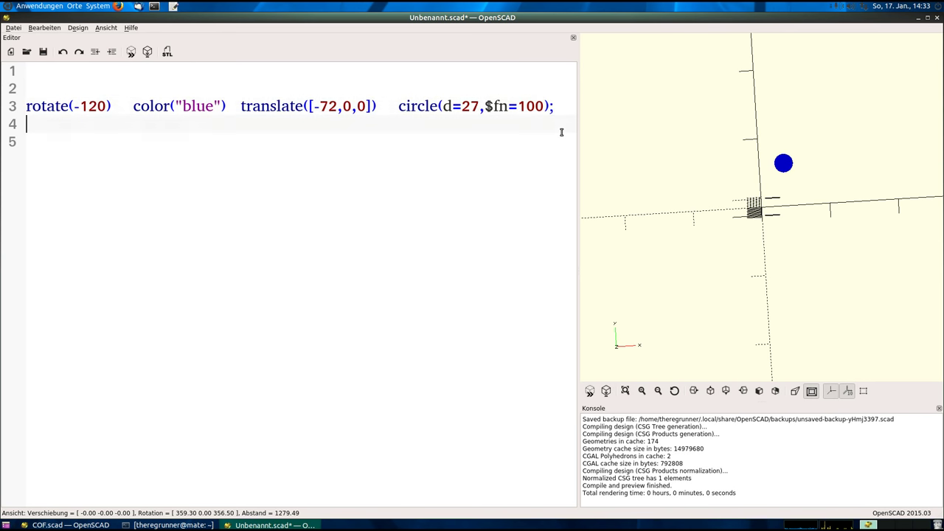
pyautogui.hotkey('ctrl', 'v')
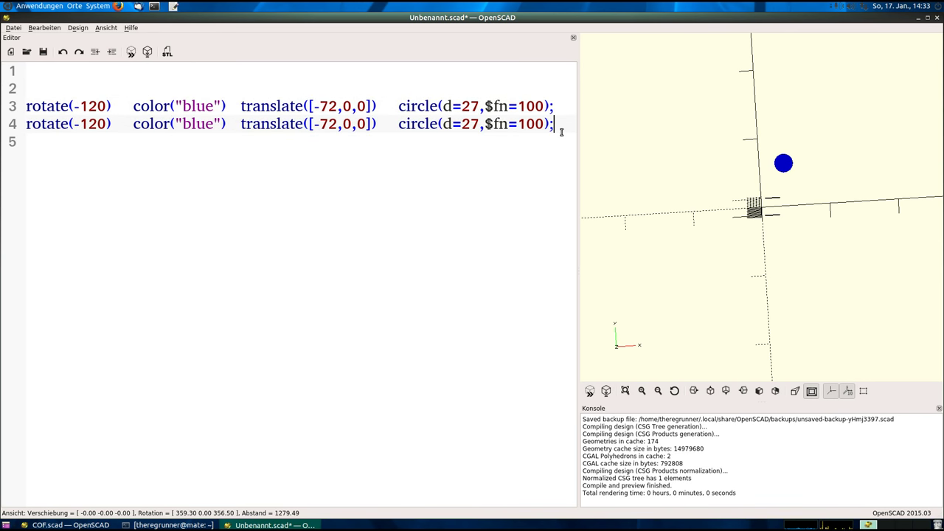
pyautogui.click(107, 124)
pyautogui.press('BackSpace')
pyautogui.press('BackSpace')
pyautogui.press('BackSpace')
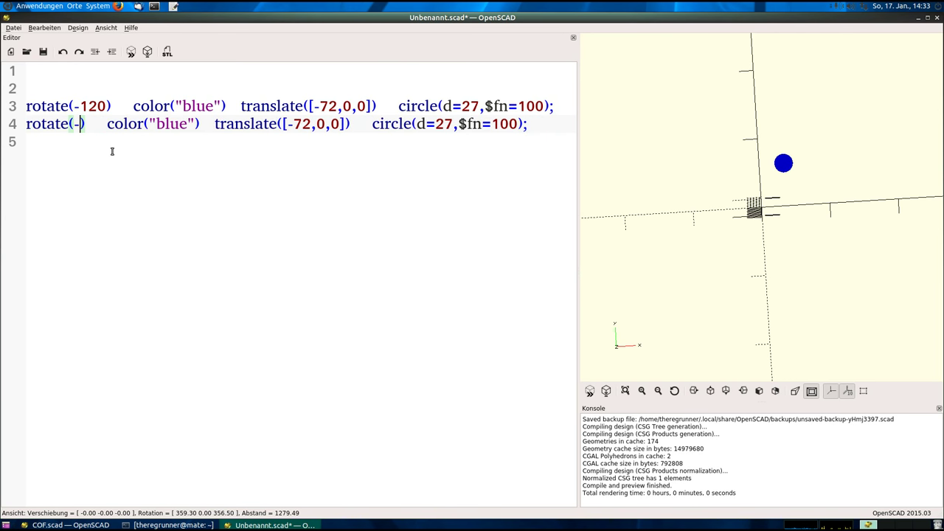
pyautogui.press('BackSpace')
pyautogui.write('0')
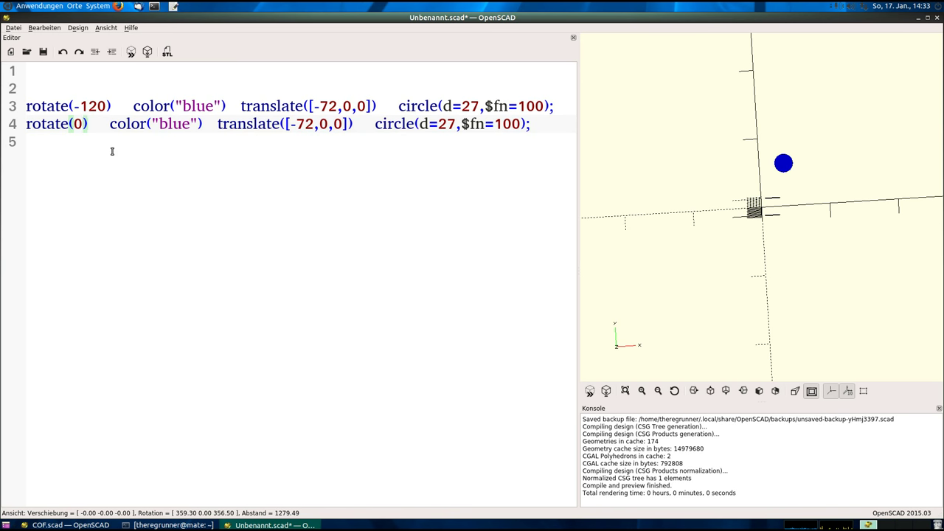
pyautogui.click(589, 391)
pyautogui.moveTo(608, 314)
pyautogui.mouseDown()
pyautogui.moveTo(727, 259)
pyautogui.moveTo(726, 247)
pyautogui.moveTo(814, 240)
pyautogui.mouseUp()
pyautogui.scroll(4, 814, 240)
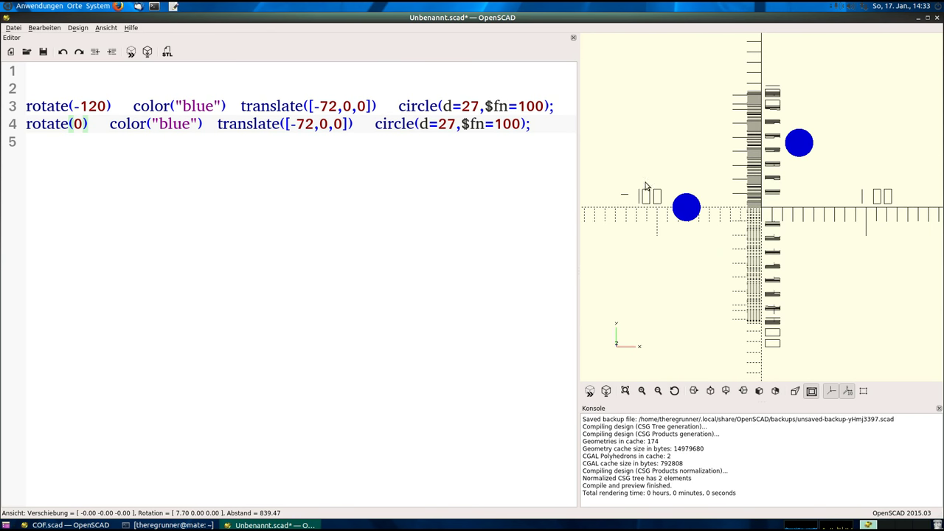
# - Duplicate it again onto line 5 with rotate(120) and preview all three blue discs
pyautogui.moveTo(553, 106); pyautogui.dragTo(24, 107)
pyautogui.rightClick(64, 105)
pyautogui.click(93, 150)
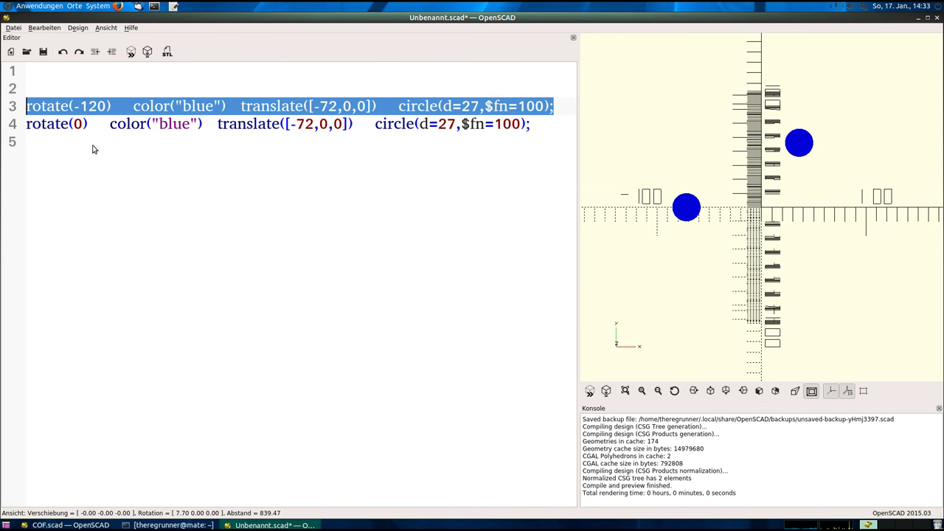
pyautogui.click(532, 125)
pyautogui.press('Return')
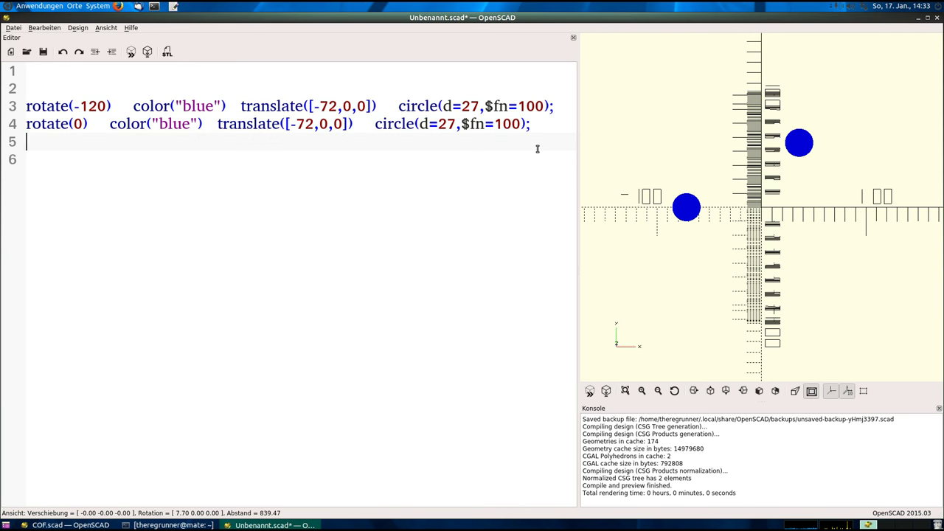
pyautogui.hotkey('ctrl', 'v')
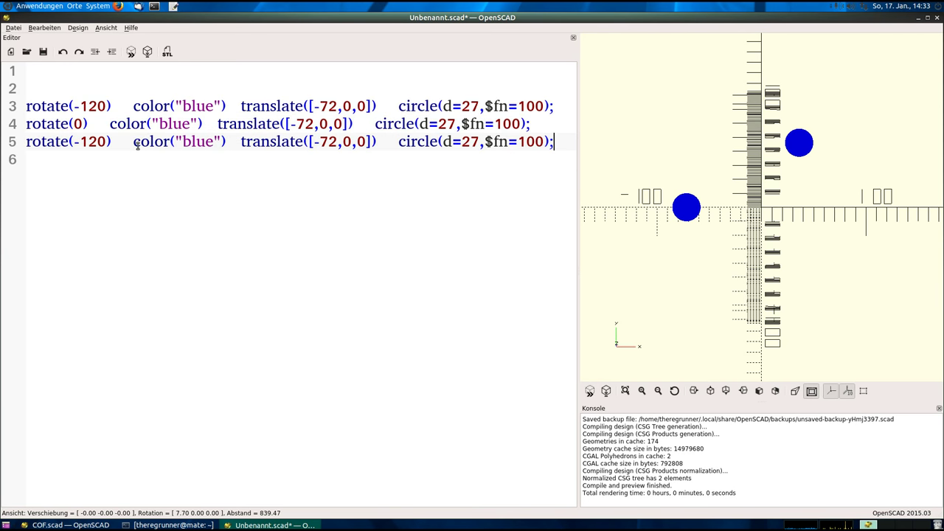
pyautogui.click(81, 142)
pyautogui.press('BackSpace')
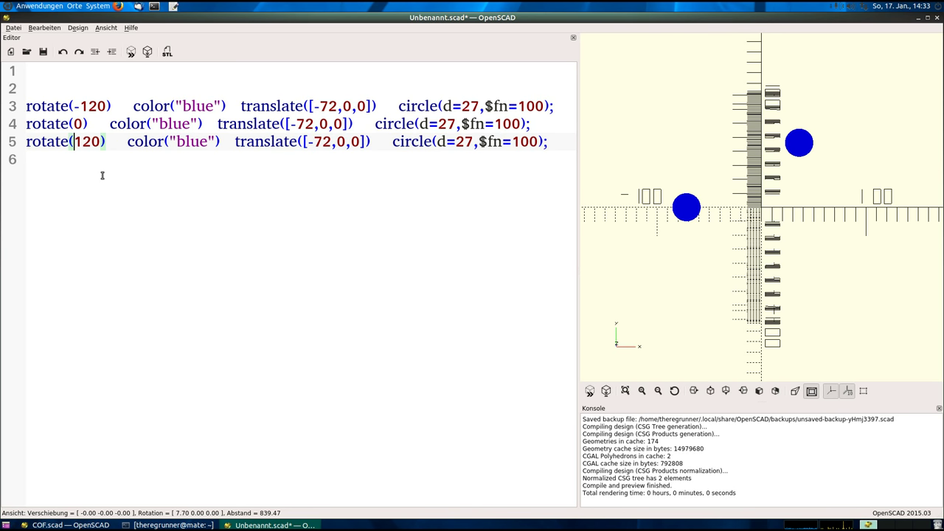
pyautogui.click(589, 391)
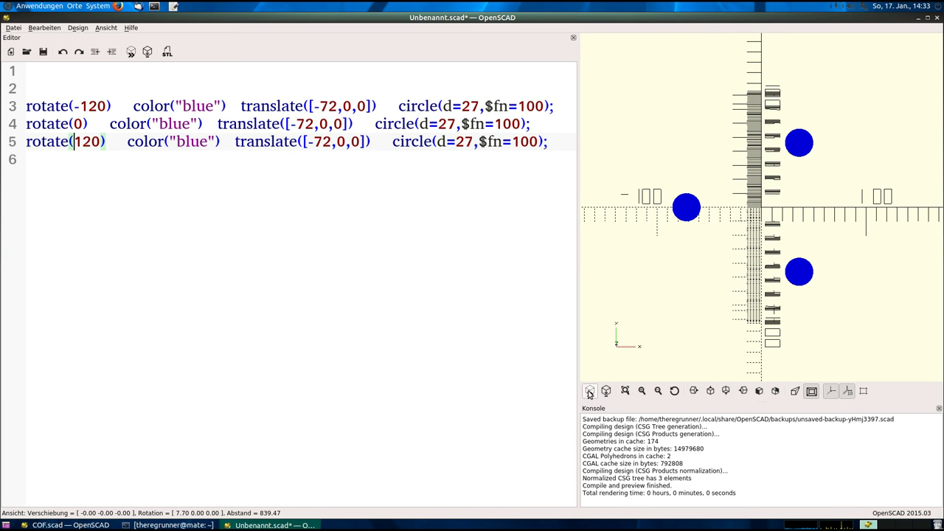
pyautogui.scroll(-2, 801, 170)
pyautogui.moveTo(801, 170)
pyautogui.mouseDown()
pyautogui.moveTo(860, 205)
pyautogui.moveTo(849, 173)
pyautogui.mouseUp()
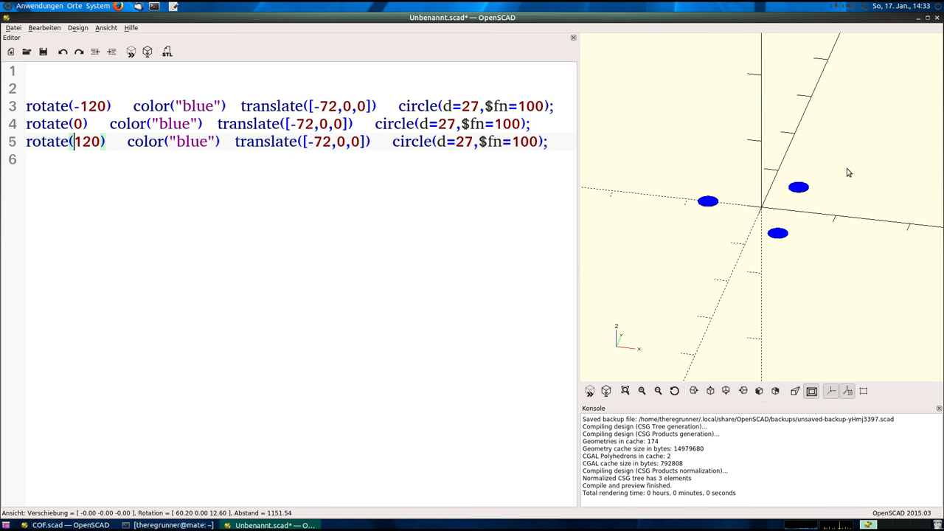
pyautogui.scroll(4, 851, 189)
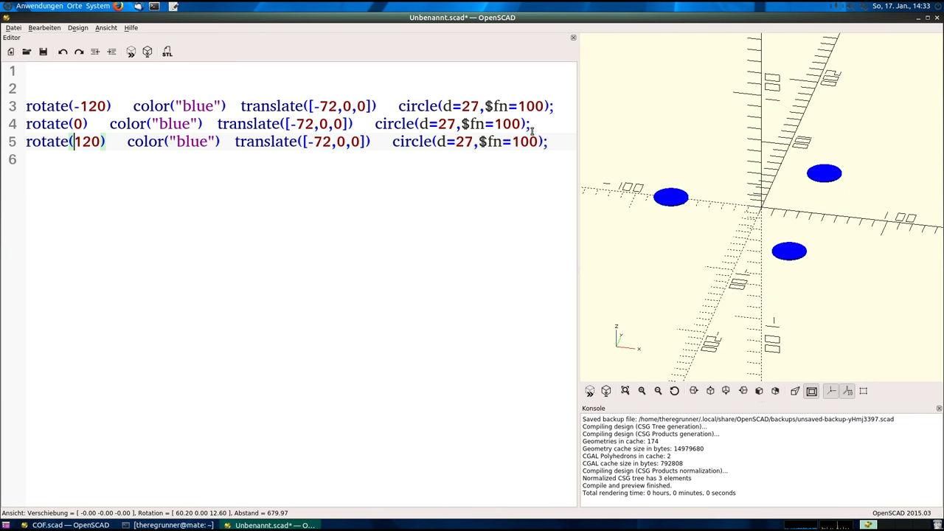
pyautogui.click(189, 90)
# - Type a base circle(d=200;$fn=1000); on a new line 3 and preview
pyautogui.press('Return')
pyautogui.press('Return')
pyautogui.press('Up')
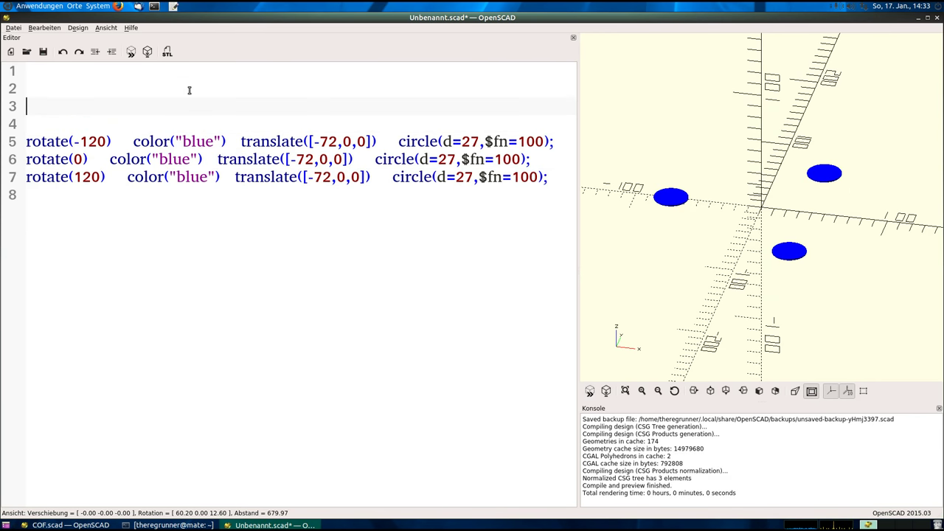
pyautogui.write('c')
pyautogui.write('rcle')
pyautogui.write('()')
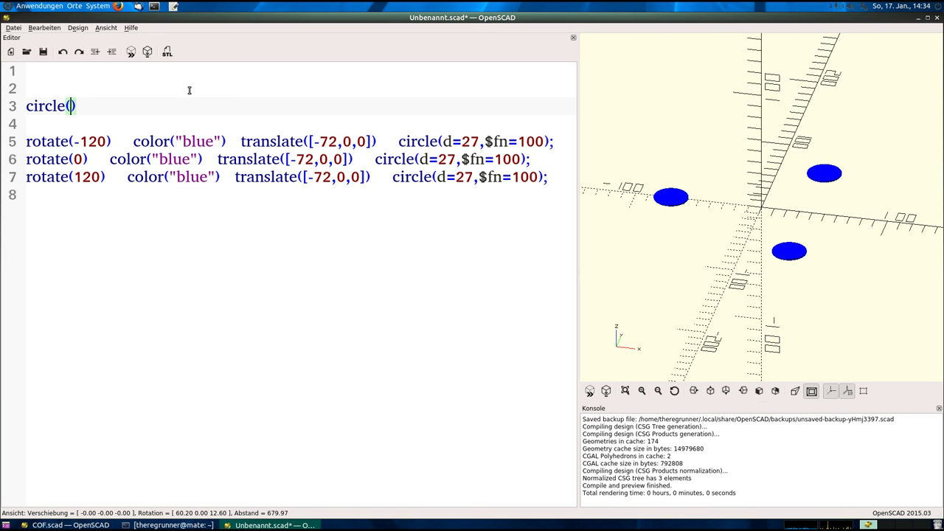
pyautogui.write('200')
pyautogui.press('Left')
pyautogui.press('Left')
pyautogui.press('Left')
pyautogui.write('d=')
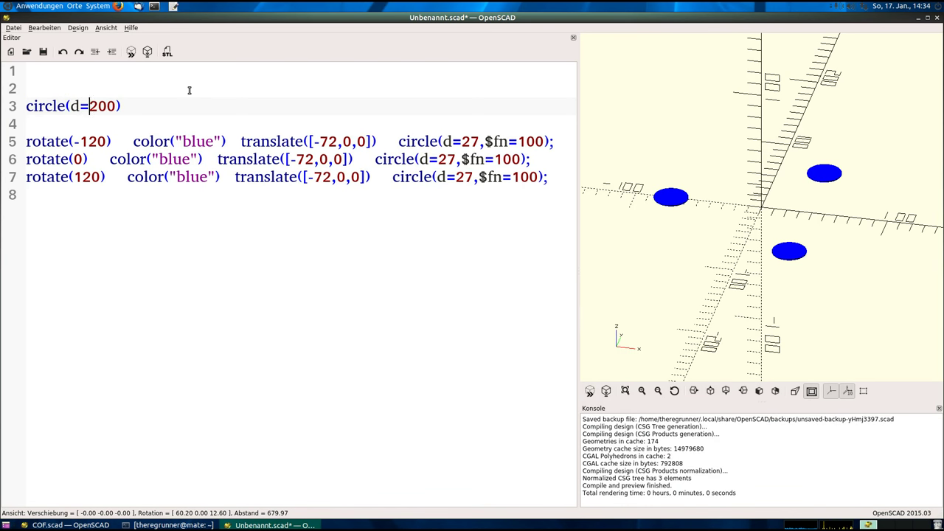
pyautogui.press('Right')
pyautogui.press('Right')
pyautogui.write(';')
pyautogui.write('$')
pyautogui.write('fn=')
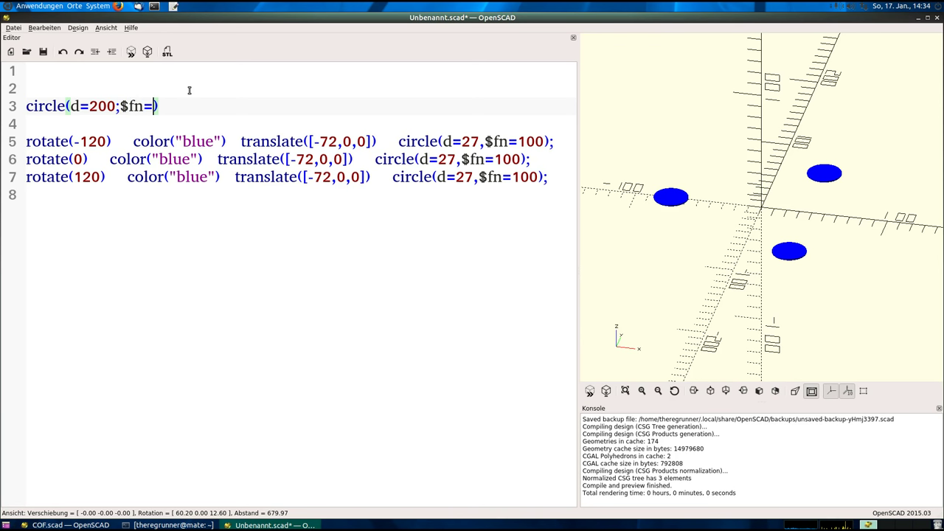
pyautogui.write('1000)')
pyautogui.write(';')
pyautogui.click(588, 391)
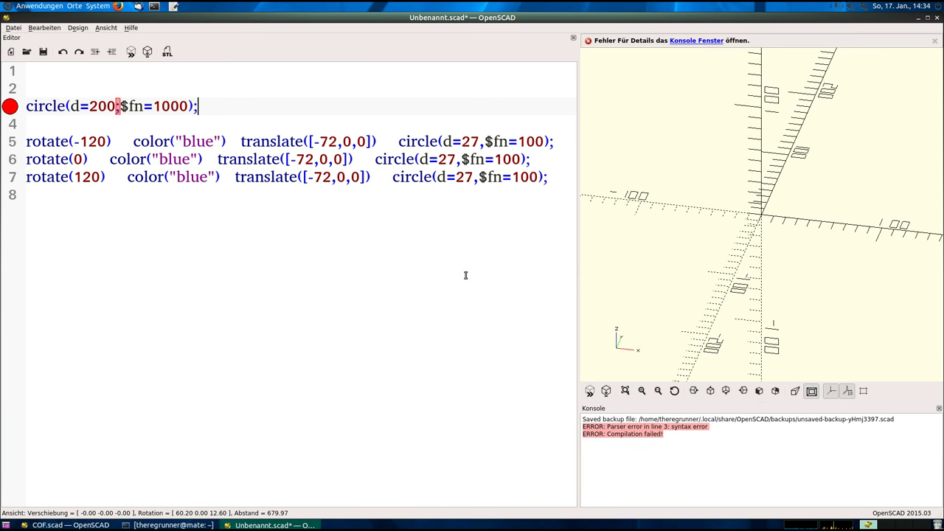
# - Replace the misplaced semicolon with a comma, preview the 200 disc, and delete blank line 4
pyautogui.click(155, 121)
pyautogui.click(121, 109)
pyautogui.press('BackSpace')
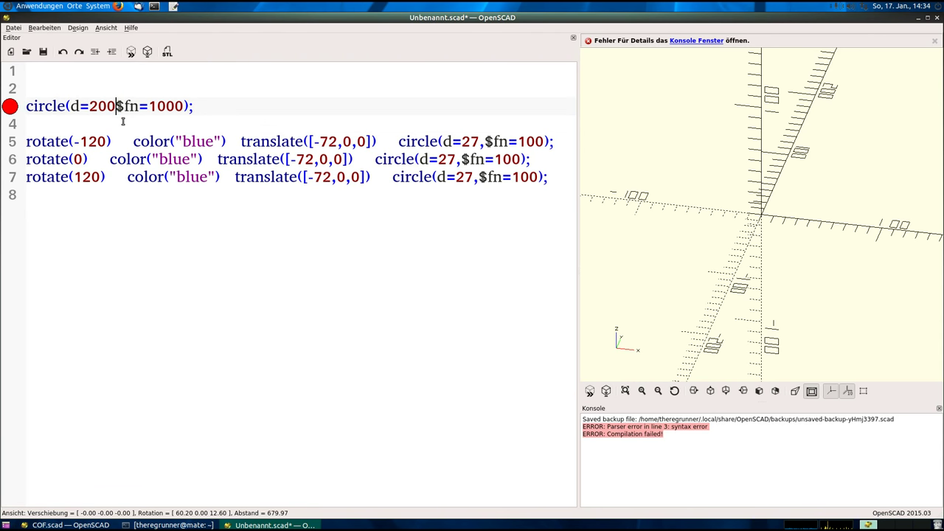
pyautogui.write(',')
pyautogui.click(605, 391)
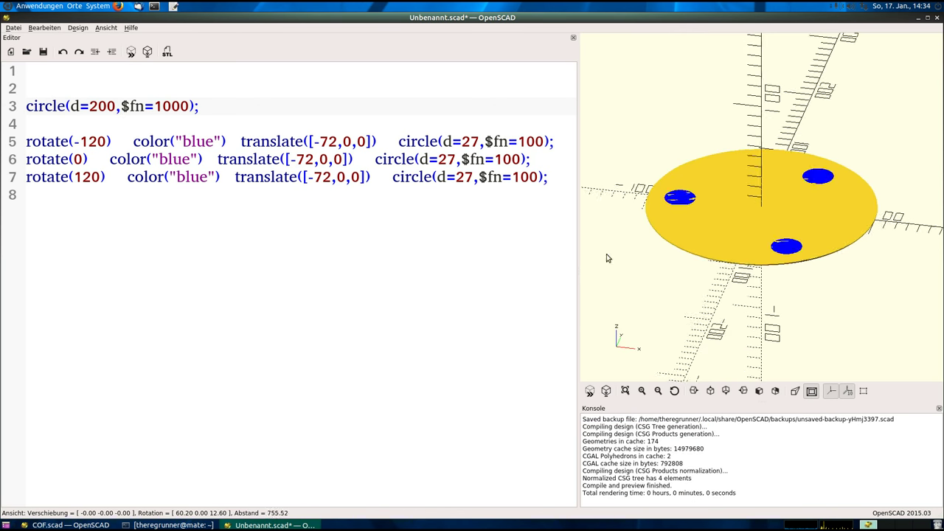
pyautogui.moveTo(607, 257); pyautogui.dragTo(815, 222)
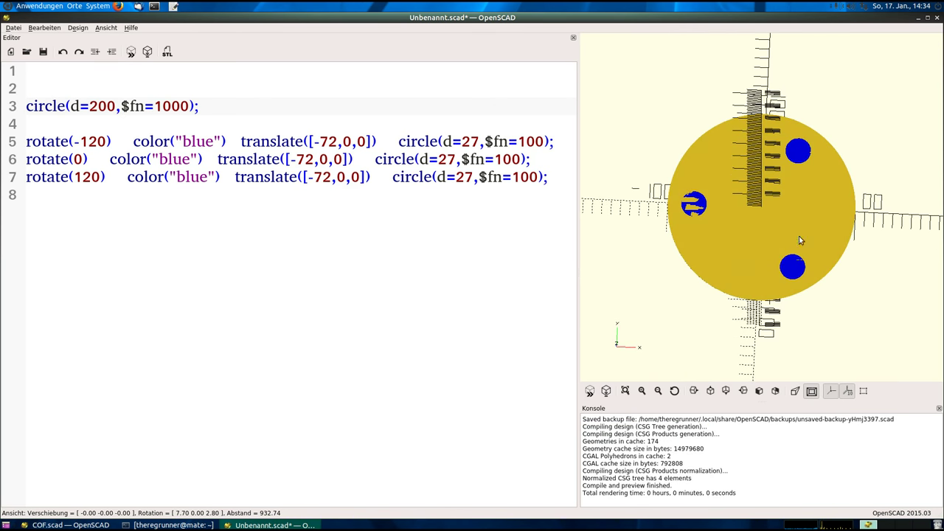
pyautogui.scroll(1, 816, 193)
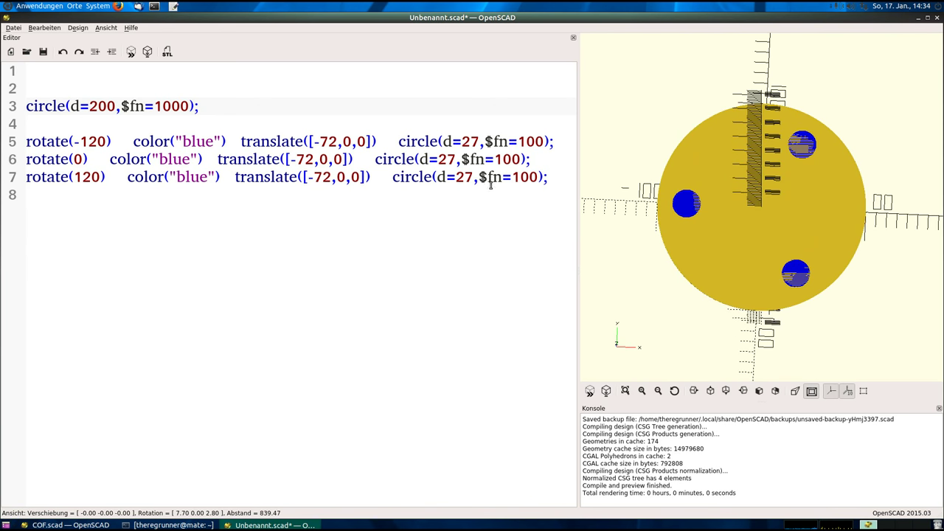
pyautogui.click(62, 123)
pyautogui.press('Delete')
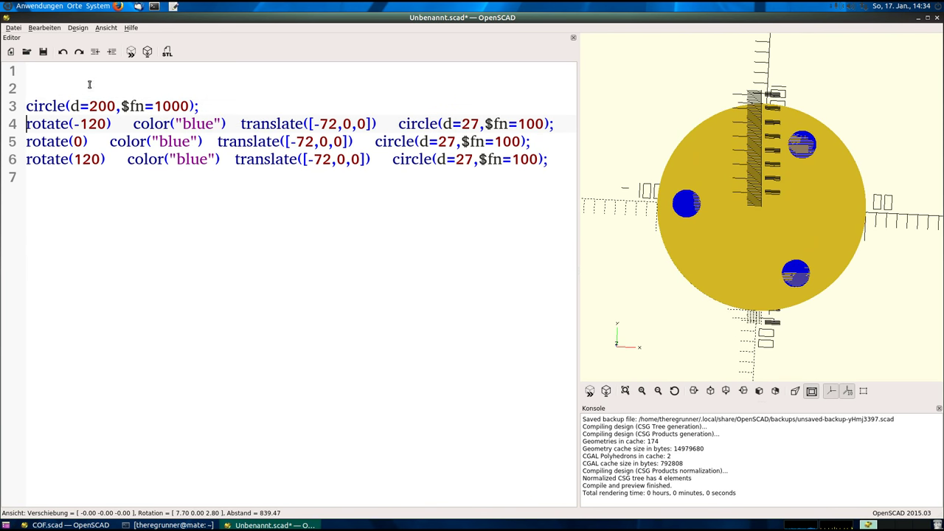
# - Copy 'difference() {' from line 8 of COF.scad, then return to Unbenannt.scad and insert an empty line
pyautogui.click(87, 87)
pyautogui.click(70, 525)
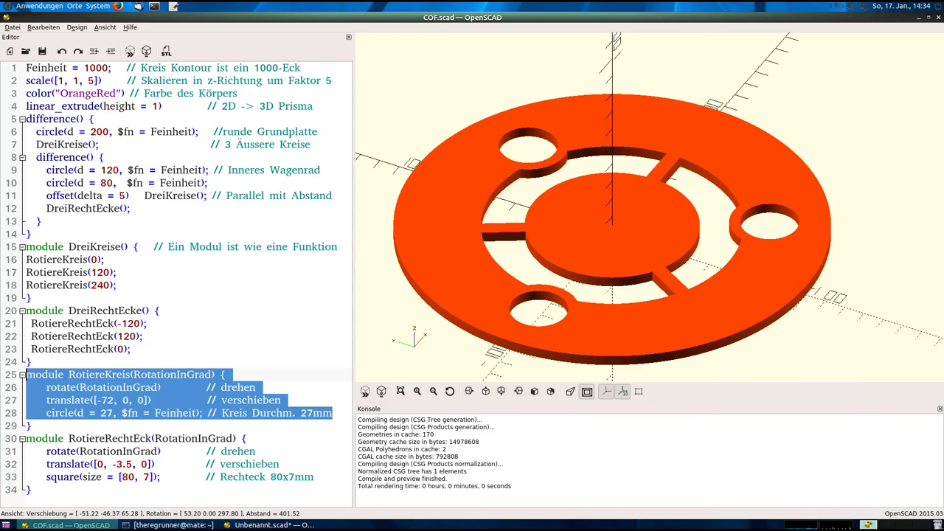
pyautogui.click(104, 234)
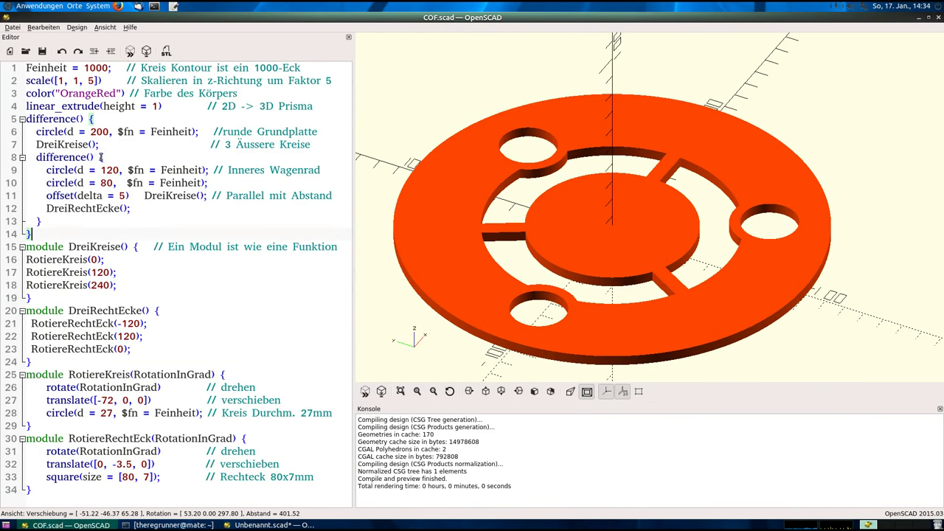
pyautogui.moveTo(109, 157); pyautogui.dragTo(36, 157)
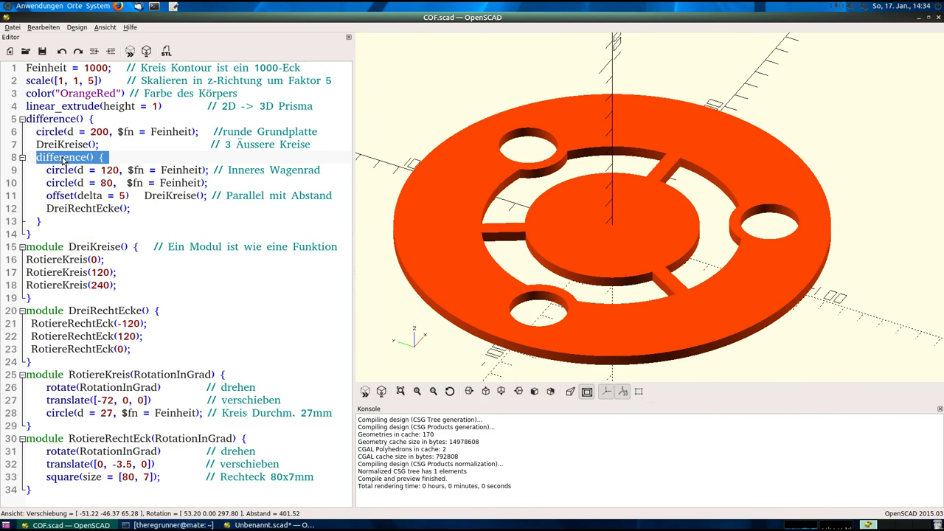
pyautogui.rightClick(64, 160)
pyautogui.click(96, 192)
pyautogui.click(273, 525)
pyautogui.press('Down')
pyautogui.press('Down')
pyautogui.press('Return')
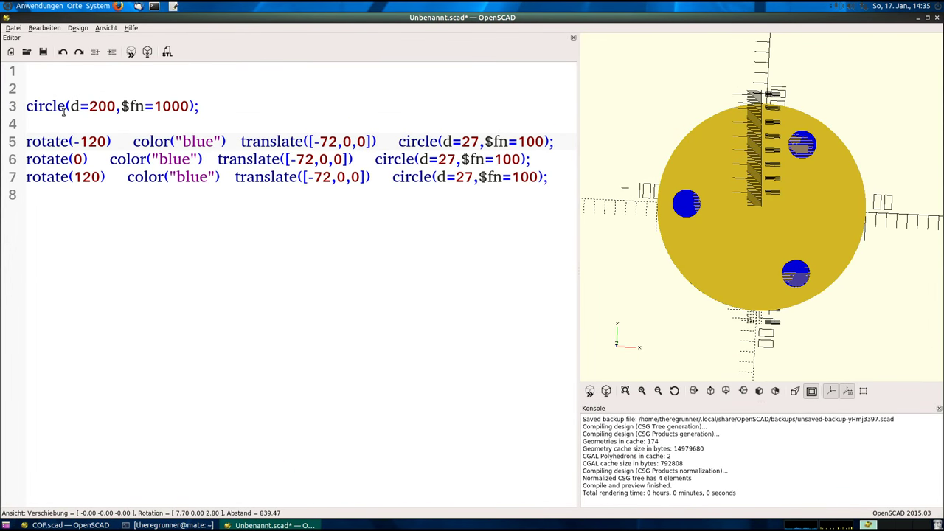
# - Paste 'difference() {' on line 2 and close it with '}' after the three rotate lines
pyautogui.click(48, 86)
pyautogui.rightClick(48, 86)
pyautogui.click(92, 133)
pyautogui.write('difference() {')
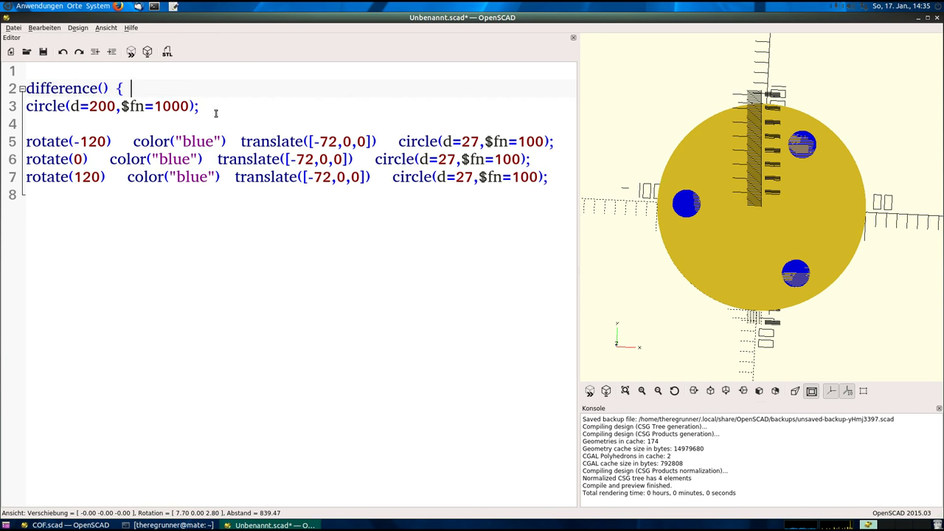
pyautogui.doubleClick(120, 87)
pyautogui.click(554, 177)
pyautogui.press('Return')
pyautogui.press('Return')
pyautogui.press('Tab')
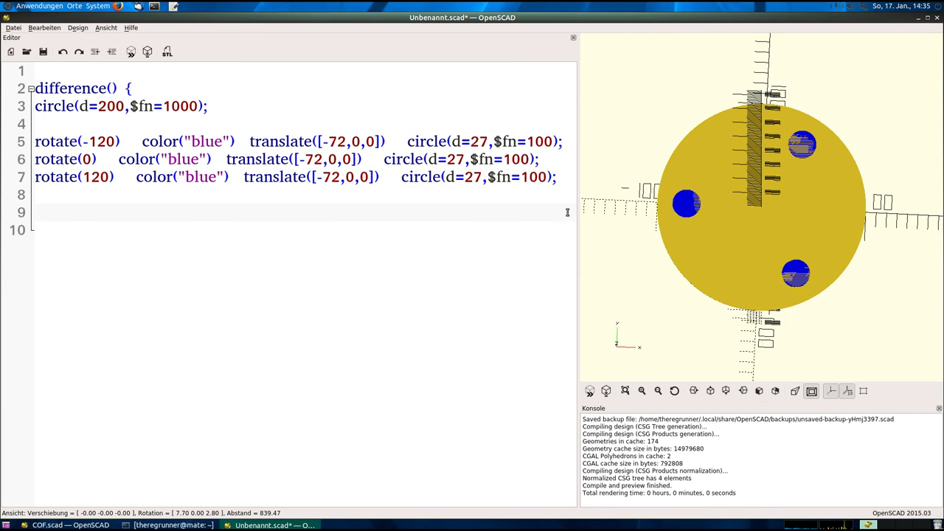
pyautogui.write('}')
pyautogui.click(202, 89)
pyautogui.press('Return')
pyautogui.press('Tab')
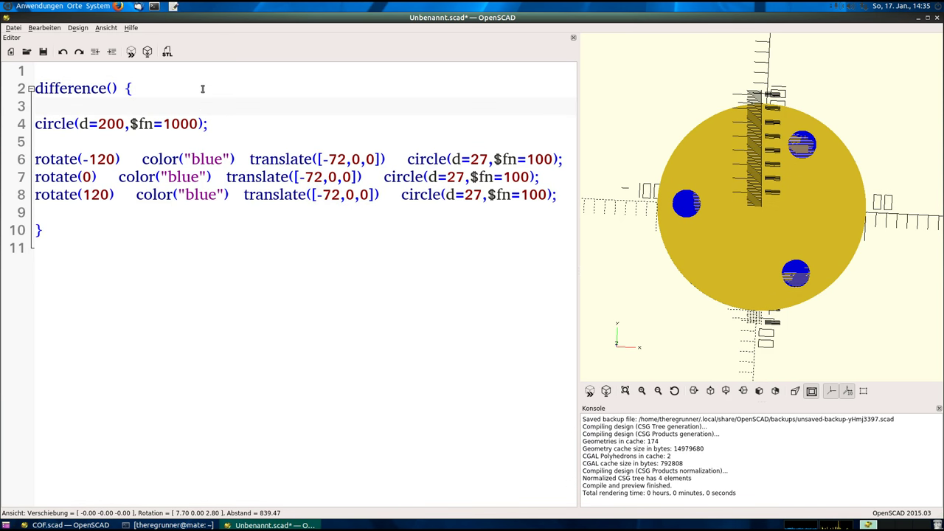
pyautogui.press('Down')
pyautogui.press('Down')
pyautogui.press('Delete')
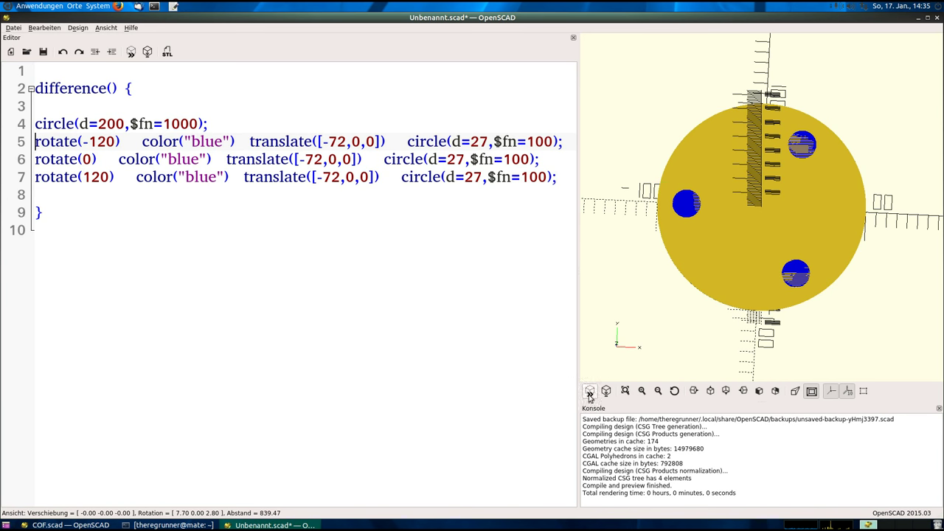
# - Orbit and zoom to inspect the three holes in the disc, then bring up COF.scad
pyautogui.moveTo(740, 266)
pyautogui.mouseDown()
pyautogui.moveTo(752, 235)
pyautogui.moveTo(737, 226)
pyautogui.mouseUp()
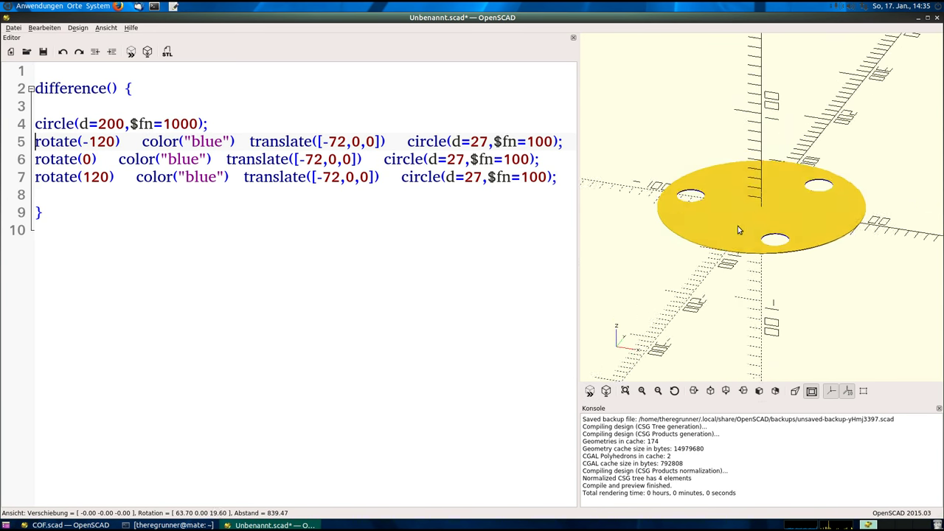
pyautogui.scroll(3, 803, 160)
pyautogui.scroll(3, 797, 171)
pyautogui.moveTo(796, 175)
pyautogui.mouseDown()
pyautogui.moveTo(782, 211)
pyautogui.moveTo(803, 194)
pyautogui.moveTo(801, 172)
pyautogui.moveTo(798, 180)
pyautogui.mouseUp()
pyautogui.scroll(-2, 798, 180)
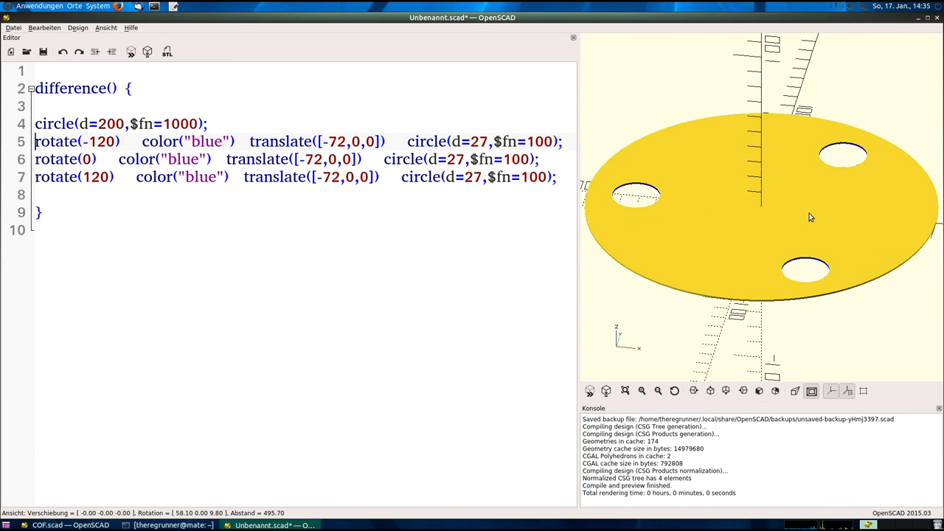
pyautogui.moveTo(809, 214)
pyautogui.mouseDown()
pyautogui.moveTo(803, 232)
pyautogui.moveTo(798, 194)
pyautogui.mouseUp()
pyautogui.scroll(2, 782, 274)
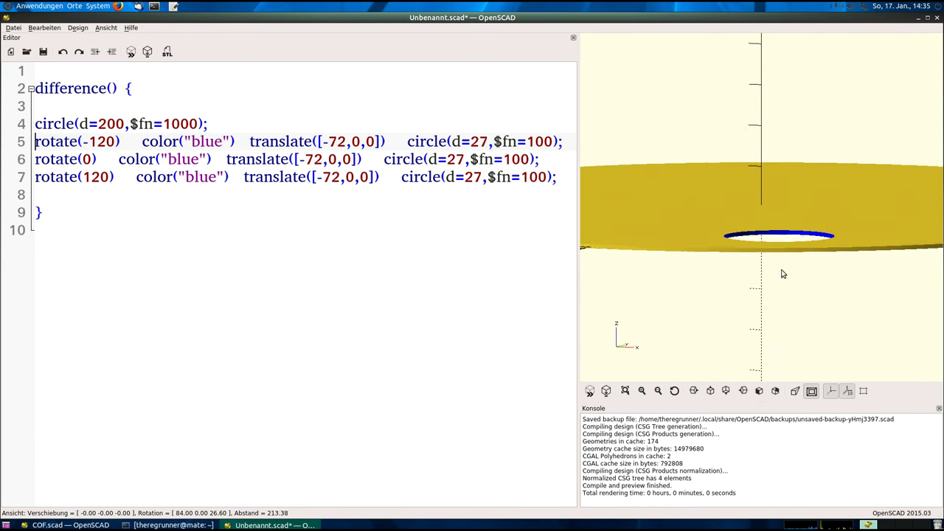
pyautogui.scroll(2, 782, 271)
pyautogui.moveTo(782, 270)
pyautogui.mouseDown()
pyautogui.moveTo(792, 283)
pyautogui.moveTo(784, 239)
pyautogui.moveTo(739, 226)
pyautogui.moveTo(775, 232)
pyautogui.moveTo(803, 253)
pyautogui.moveTo(770, 257)
pyautogui.moveTo(759, 246)
pyautogui.moveTo(758, 216)
pyautogui.moveTo(774, 215)
pyautogui.mouseUp()
pyautogui.scroll(-5, 782, 236)
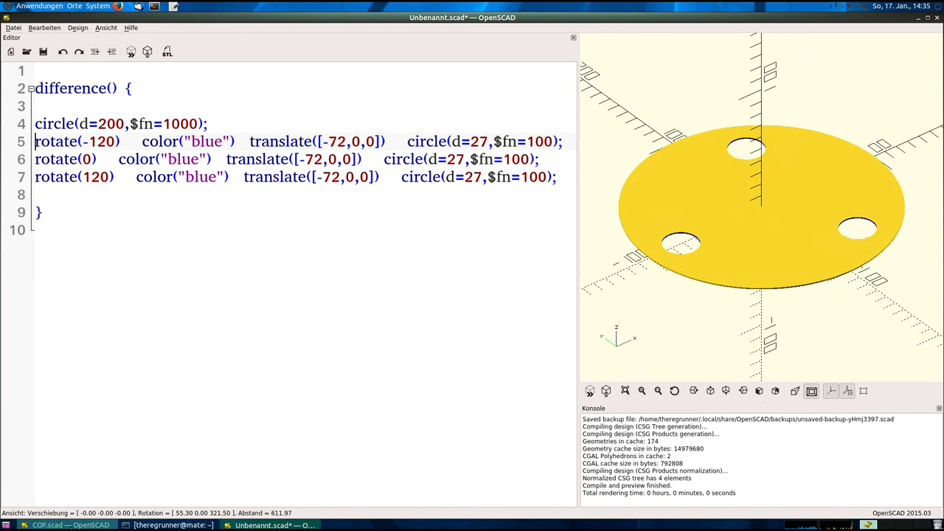
pyautogui.click(70, 525)
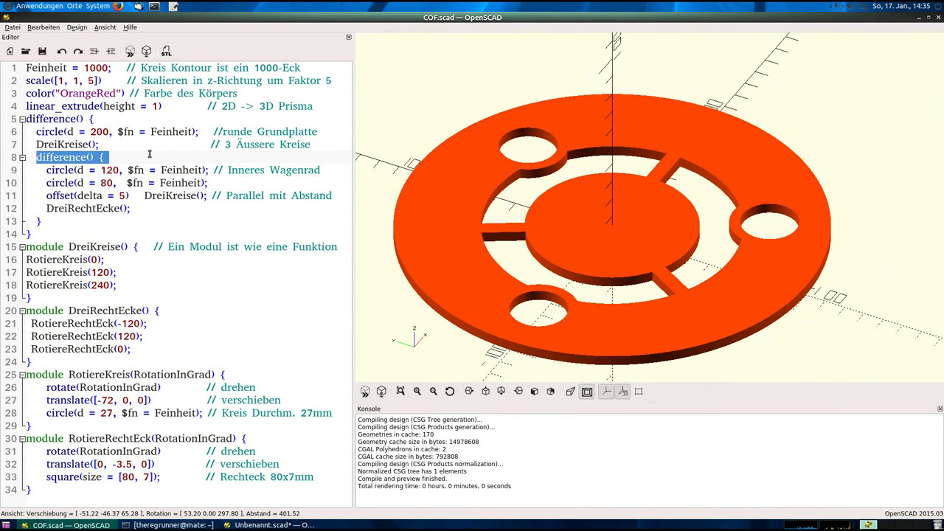
# - Copy 'linear_extrude(height = 1)' from line 4 of COF.scad and return to Unbenannt.scad
pyautogui.moveTo(172, 106); pyautogui.dragTo(15, 104)
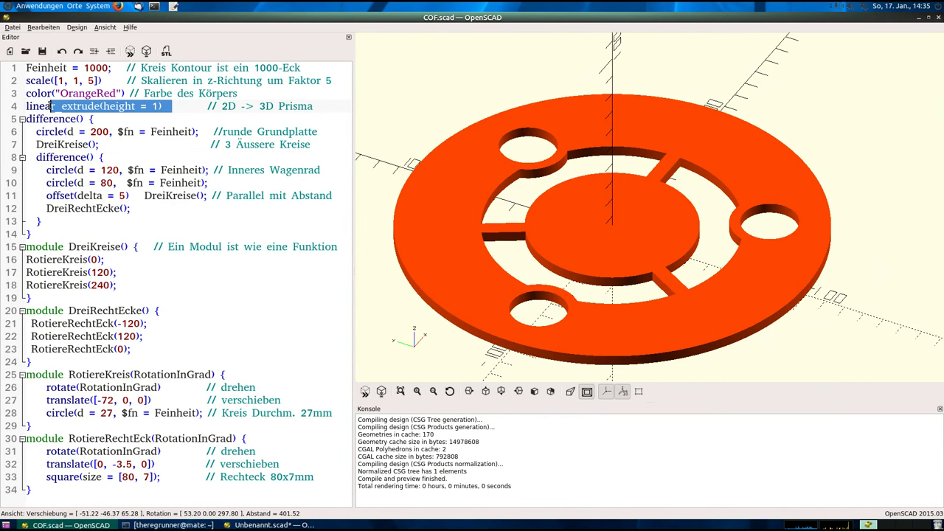
pyautogui.rightClick(96, 114)
pyautogui.click(121, 144)
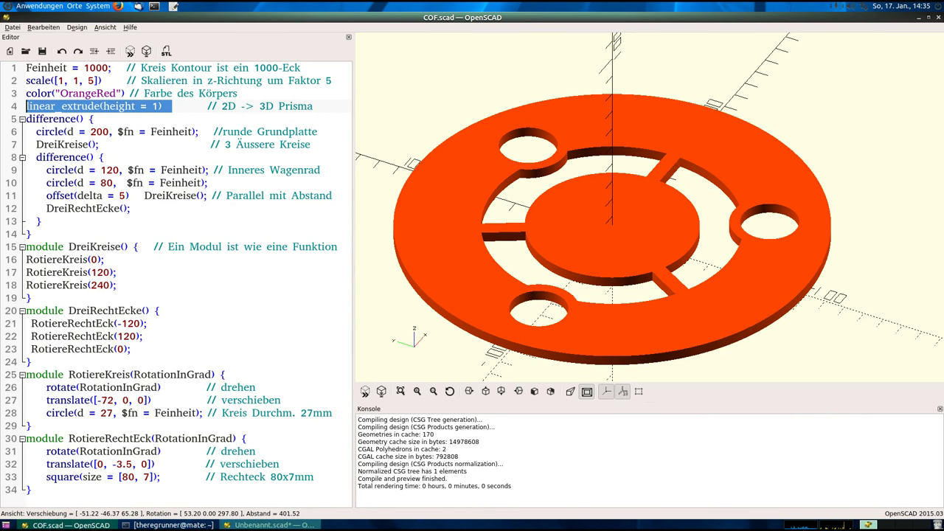
pyautogui.click(273, 525)
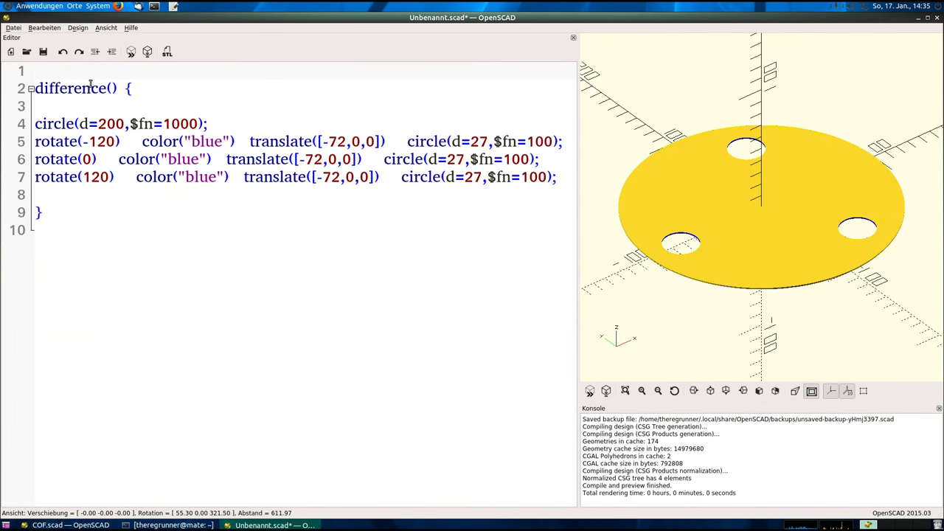
# - Add linear_extrude(height = 1) above the disc code and preview the extrusion
pyautogui.press('Return')
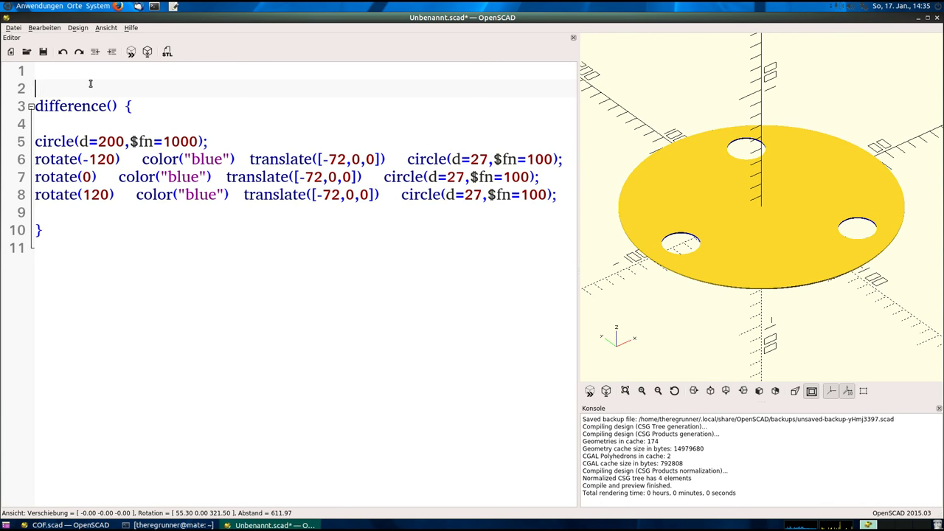
pyautogui.write('linear_extrude(height = 1)')
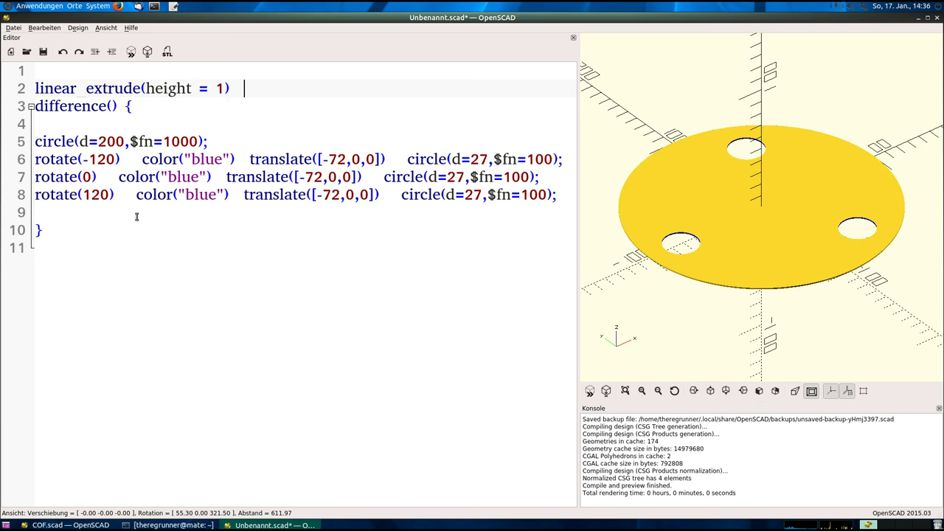
pyautogui.click(590, 391)
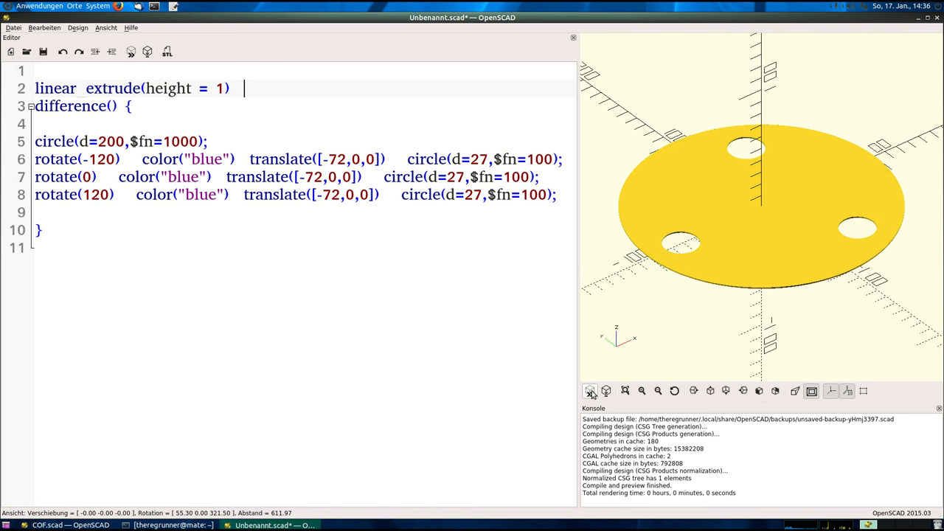
# - Raise the extrusion height to 10, preview and orbit the thicker disc, then switch to COF.scad
pyautogui.click(225, 88)
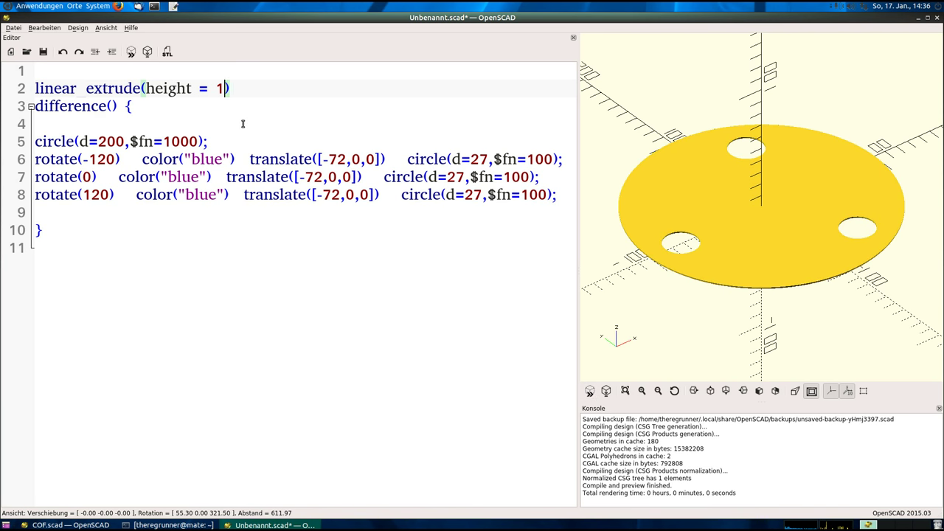
pyautogui.write('0')
pyautogui.click(590, 391)
pyautogui.moveTo(822, 242); pyautogui.dragTo(832, 240)
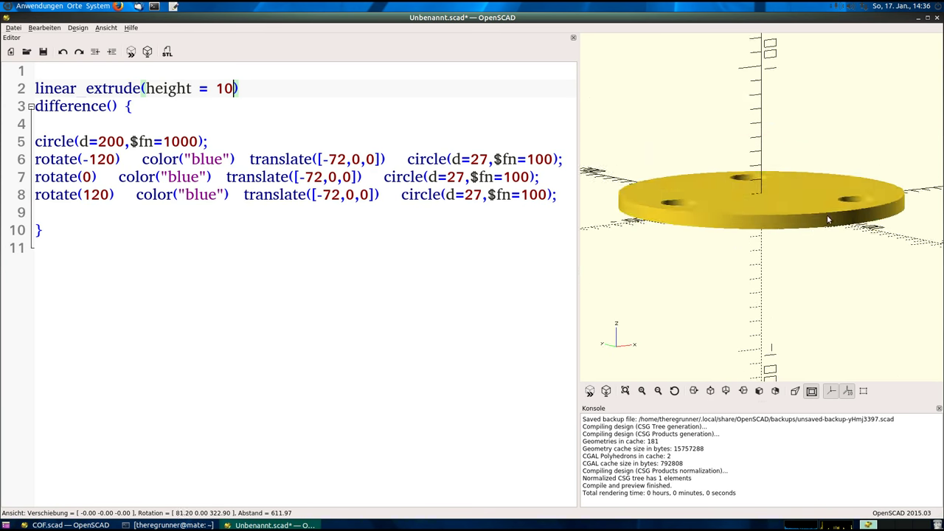
pyautogui.click(200, 104)
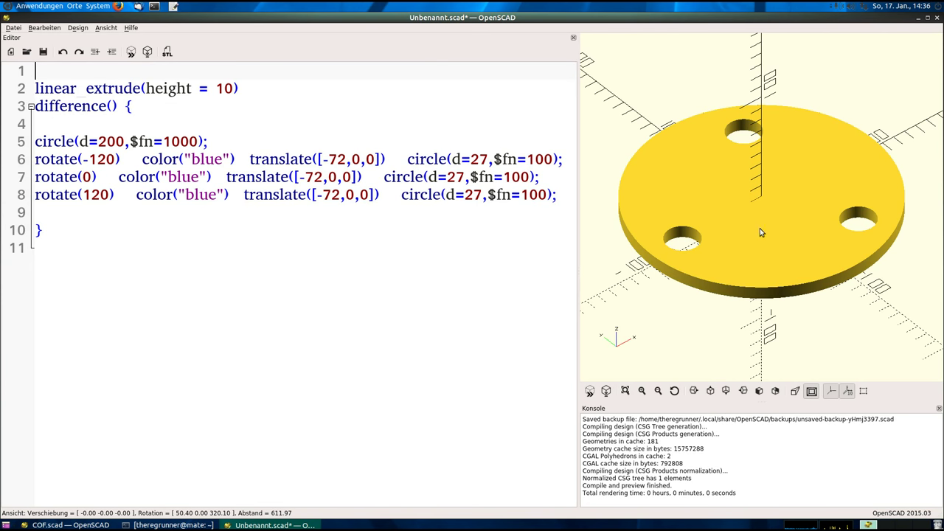
pyautogui.moveTo(760, 228)
pyautogui.mouseDown()
pyautogui.moveTo(763, 253)
pyautogui.moveTo(761, 170)
pyautogui.moveTo(762, 230)
pyautogui.mouseUp()
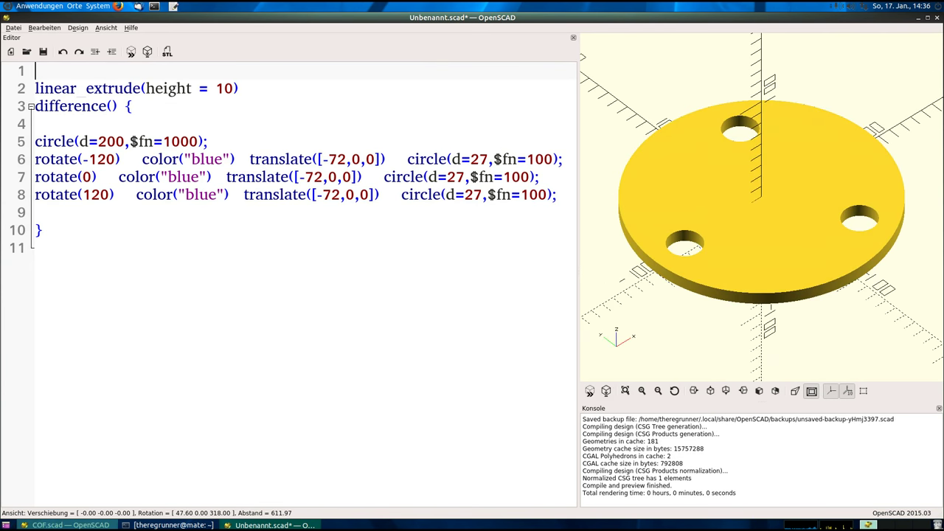
pyautogui.click(70, 525)
pyautogui.click(195, 208)
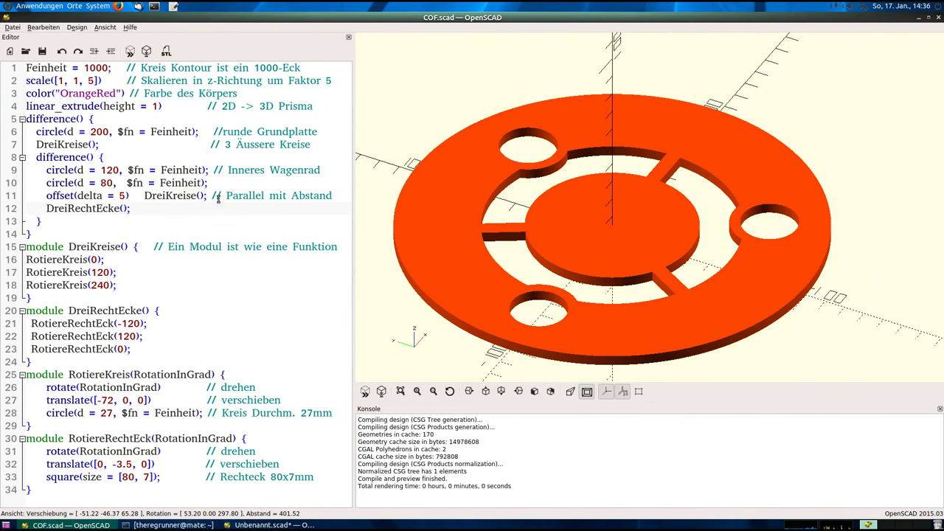
pyautogui.moveTo(212, 195); pyautogui.dragTo(333, 193)
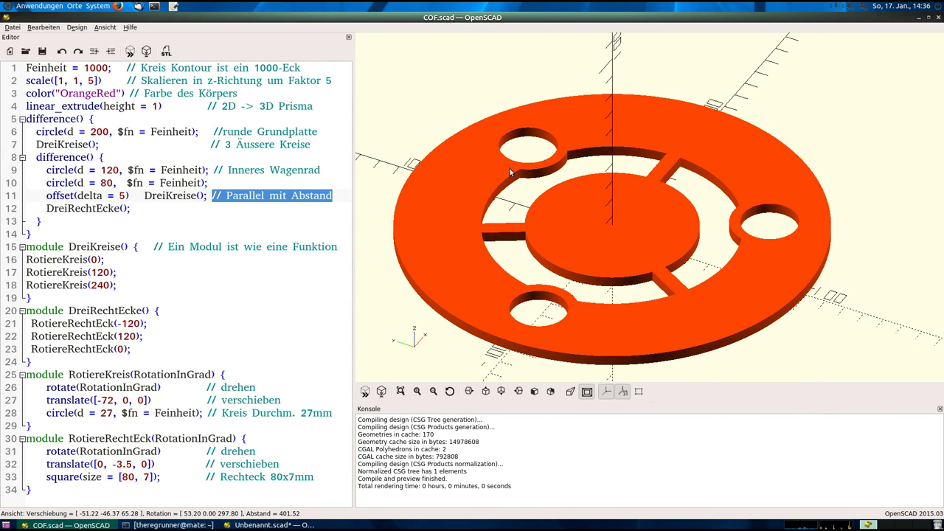
pyautogui.scroll(8, 566, 196)
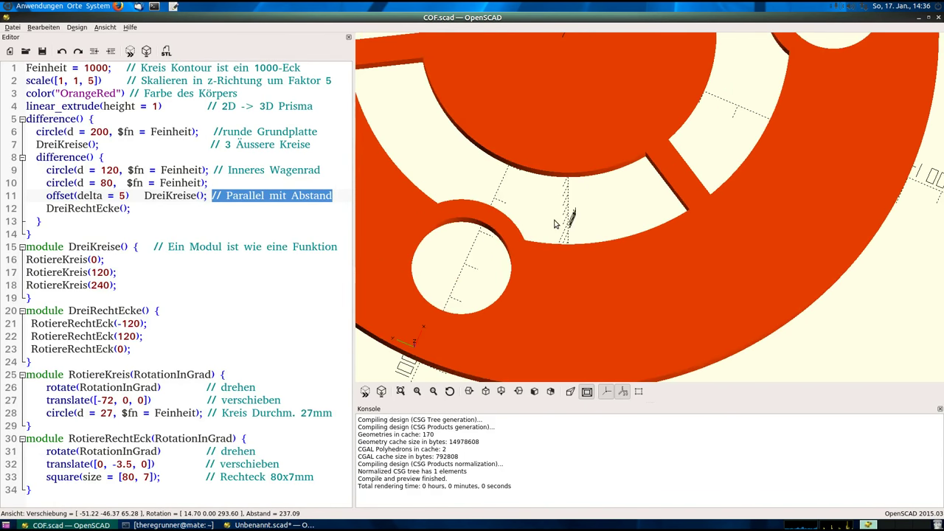
pyautogui.moveTo(559, 217); pyautogui.dragTo(455, 242)
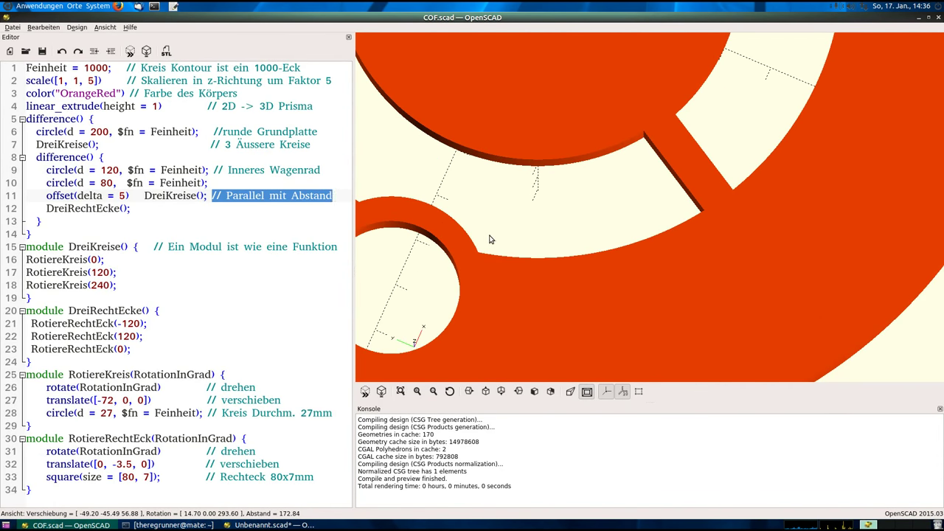
pyautogui.moveTo(491, 239); pyautogui.dragTo(698, 275, button='right')
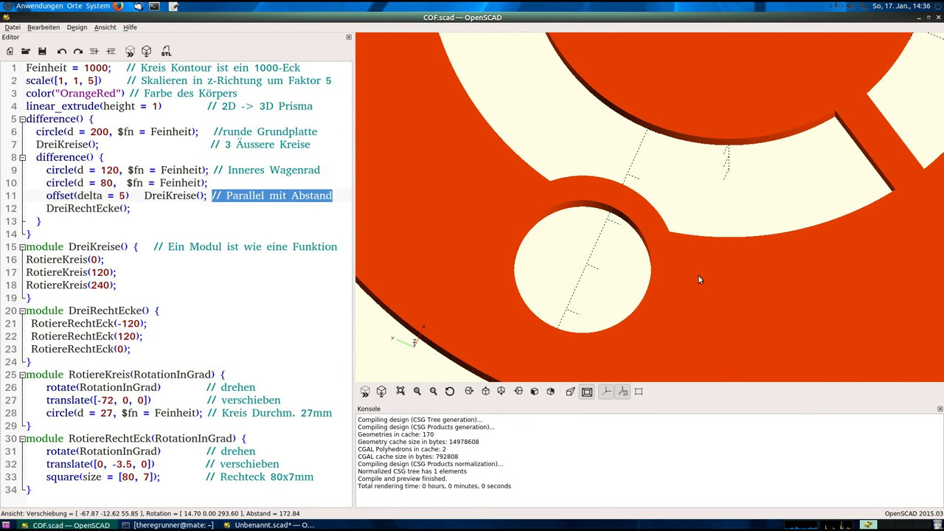
pyautogui.scroll(4, 698, 274)
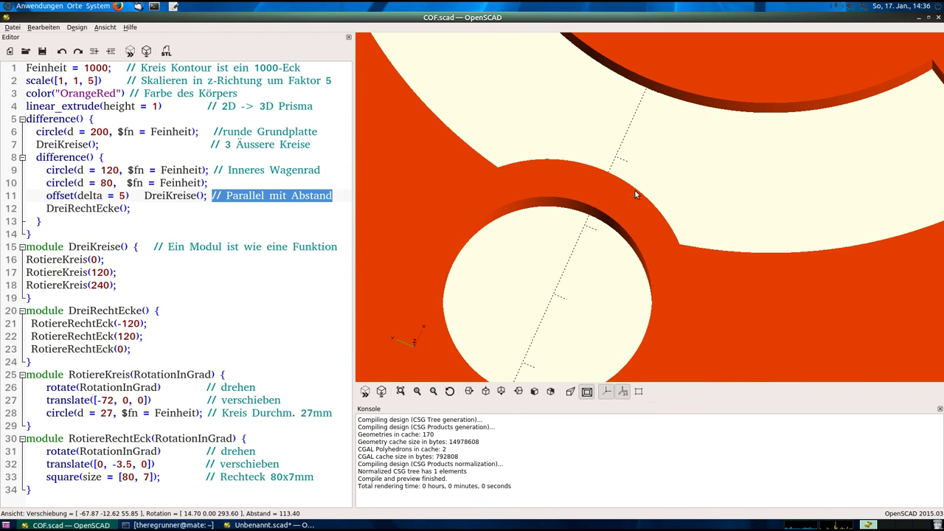
pyautogui.scroll(-1, 651, 232)
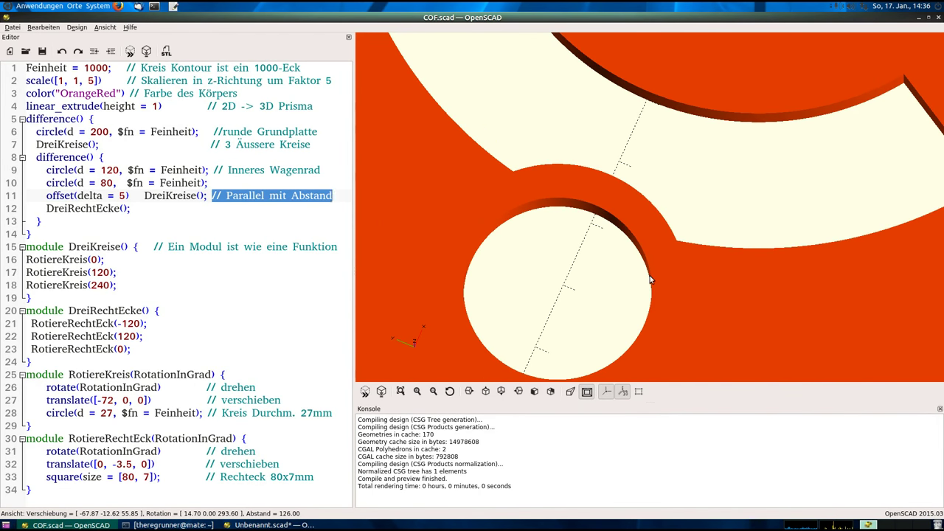
pyautogui.click(172, 199)
pyautogui.moveTo(145, 196); pyautogui.dragTo(204, 195)
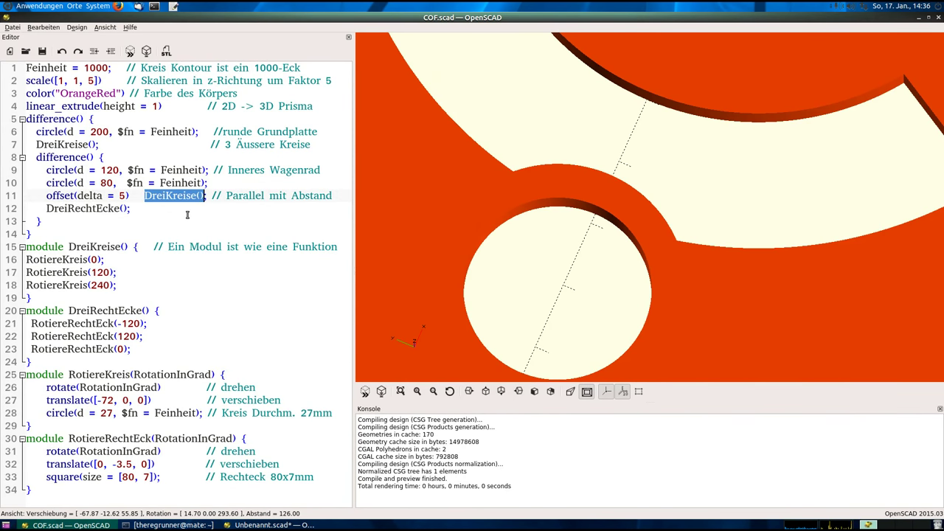
pyautogui.moveTo(46, 195); pyautogui.dragTo(205, 195)
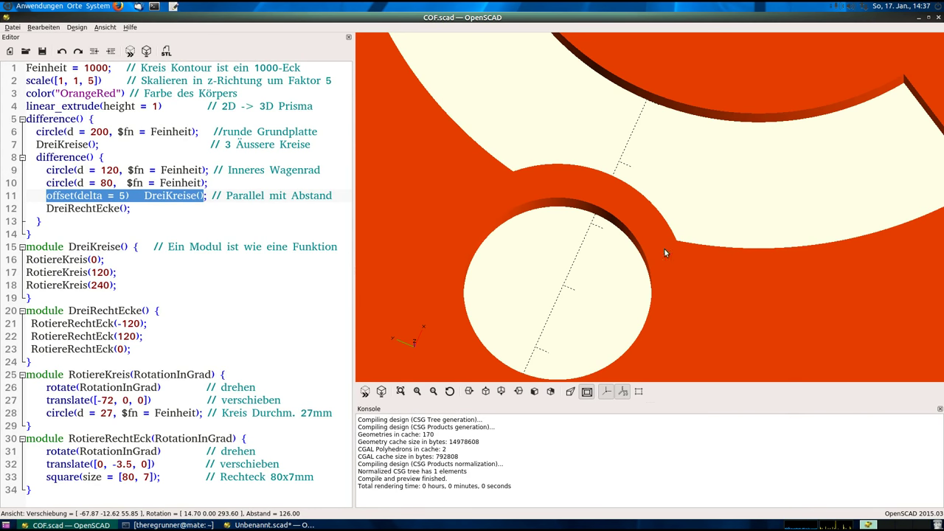
pyautogui.click(231, 208)
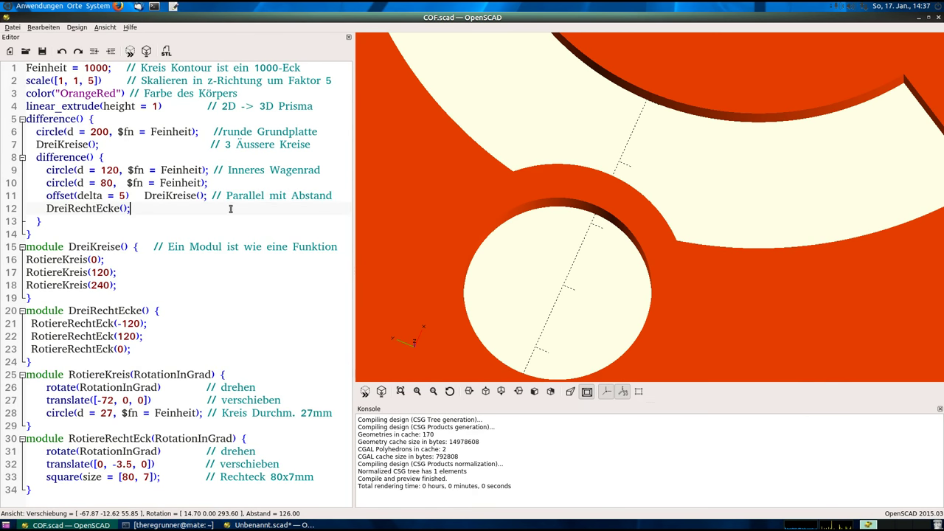
pyautogui.scroll(-5, 579, 206)
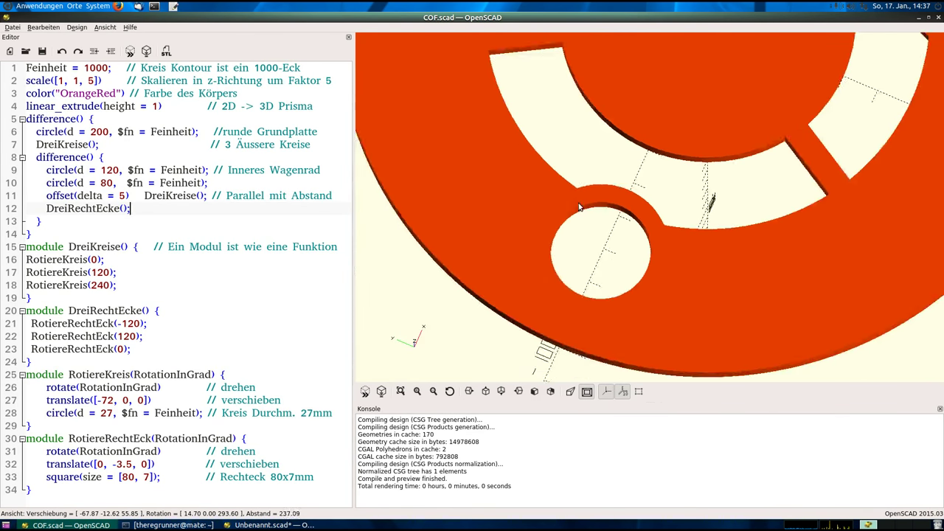
# - Zoom the COF.scad preview out to show the whole ring
pyautogui.scroll(-6, 579, 207)
pyautogui.moveTo(727, 95); pyautogui.dragTo(724, 132)
pyautogui.scroll(1, 724, 132)
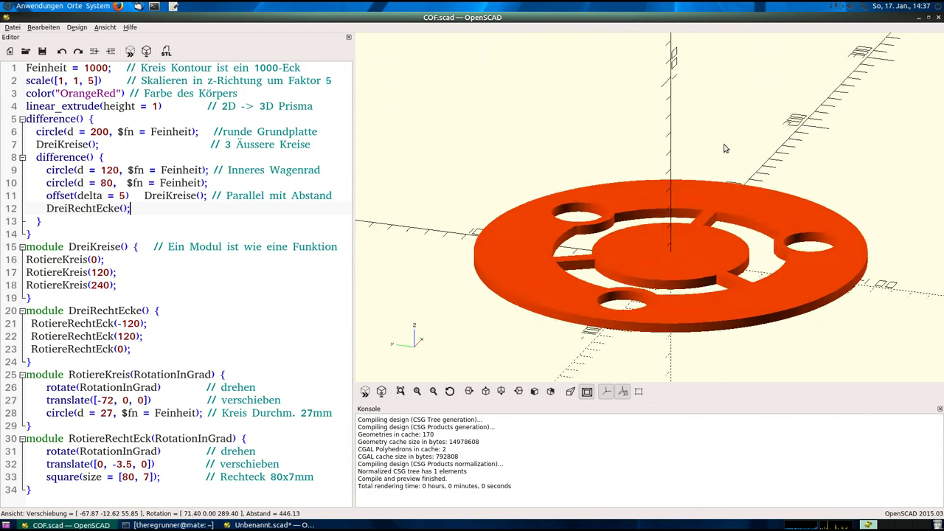
pyautogui.scroll(2, 725, 152)
pyautogui.scroll(1, 749, 150)
pyautogui.scroll(-2, 748, 150)
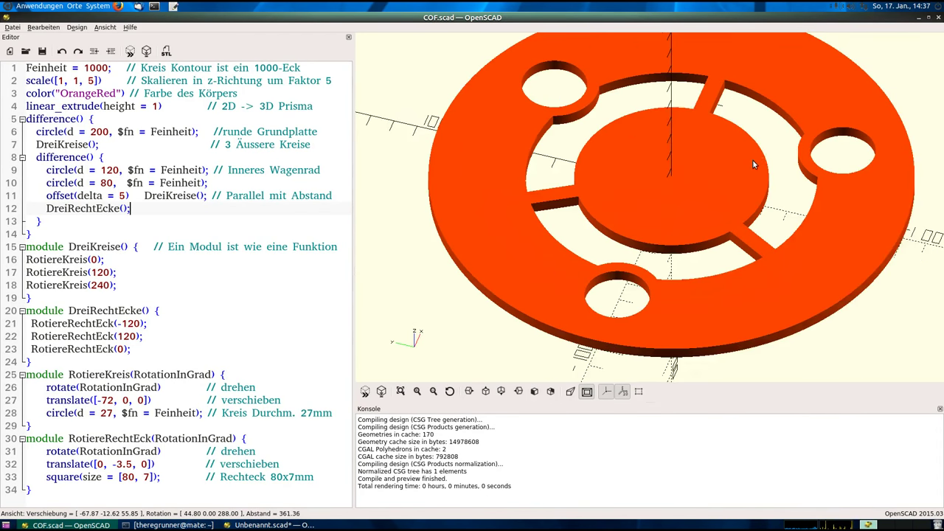
pyautogui.scroll(1, 753, 159)
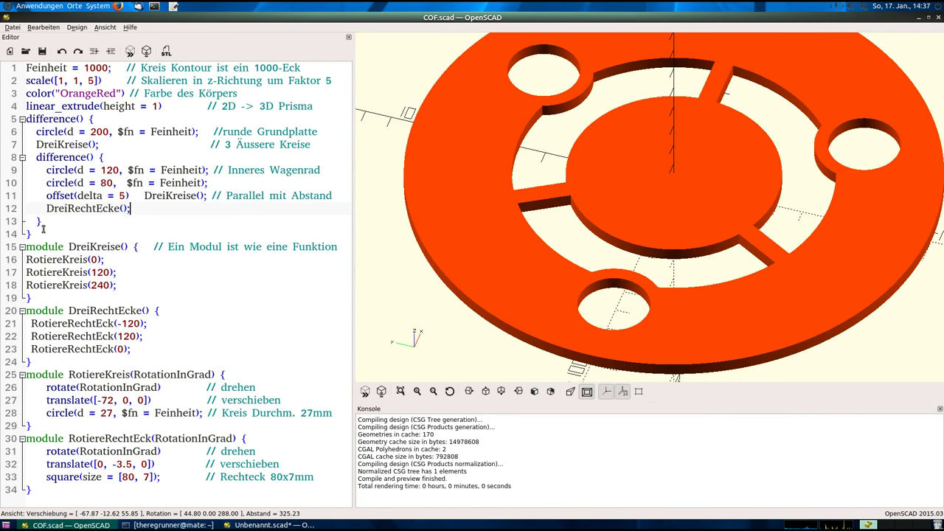
# - Check which block the line-14 brace closes, then return to Unbenannt.scad's yellow disc
pyautogui.click(37, 234)
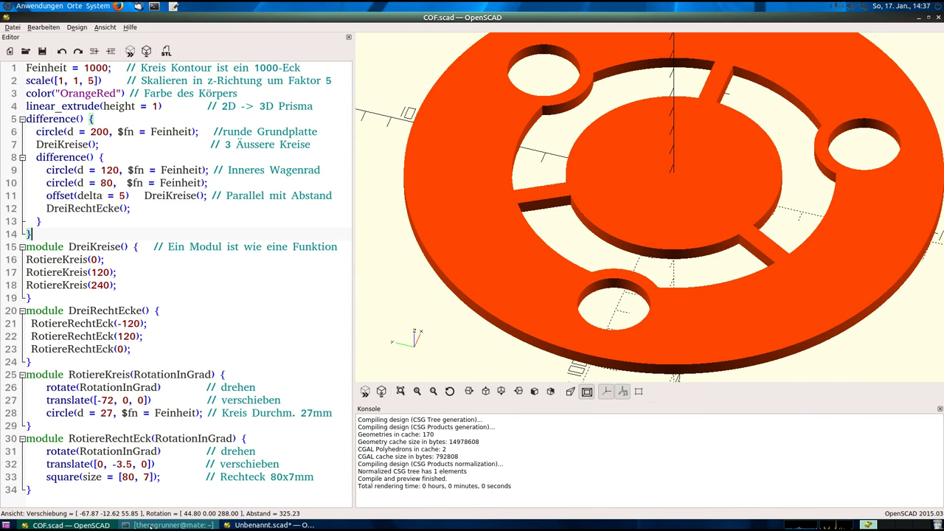
pyautogui.click(275, 525)
pyautogui.moveTo(676, 244)
pyautogui.mouseDown()
pyautogui.moveTo(702, 246)
pyautogui.moveTo(699, 227)
pyautogui.moveTo(698, 255)
pyautogui.mouseUp()
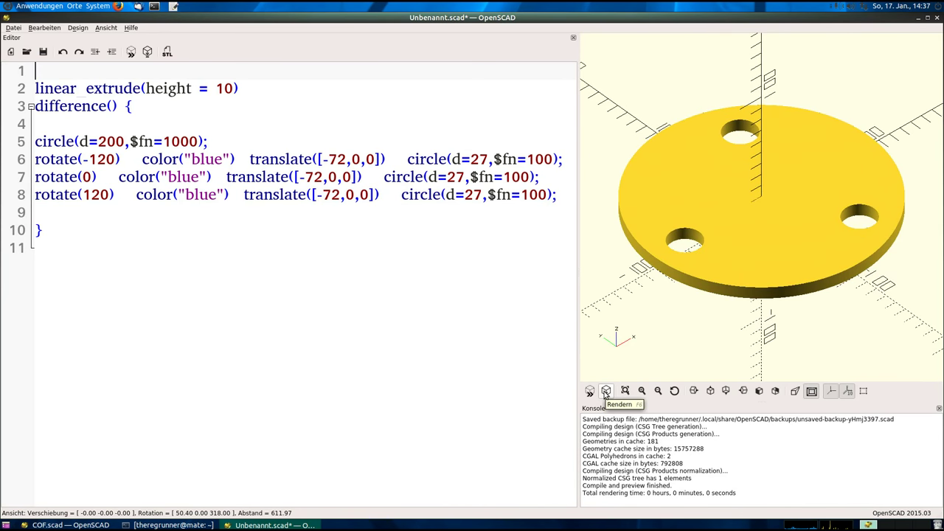
# - Fully render the disc with F6, then open and cancel the STL export
pyautogui.click(605, 391)
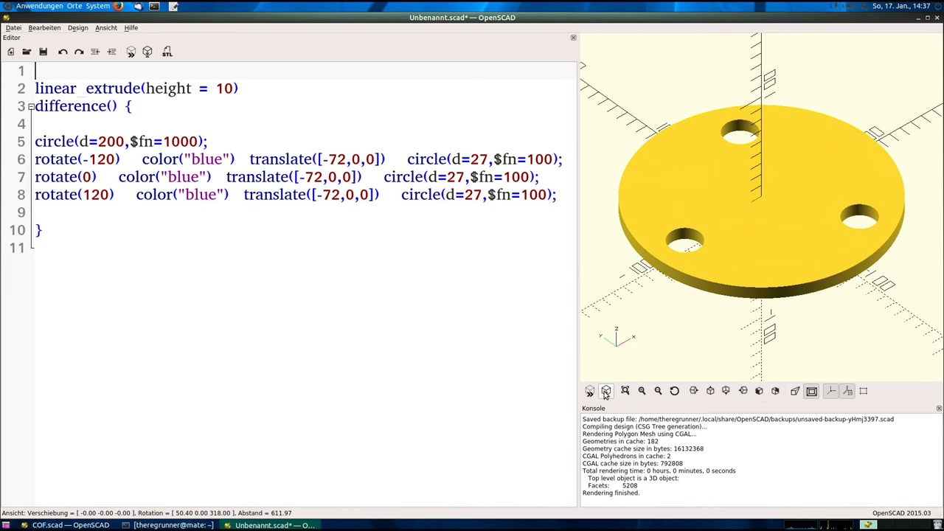
pyautogui.moveTo(641, 493); pyautogui.dragTo(582, 493)
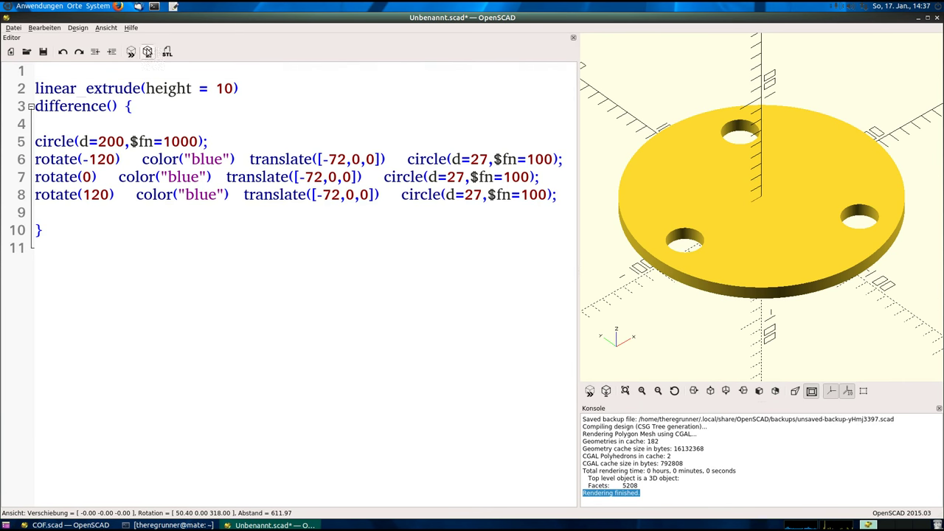
pyautogui.click(168, 52)
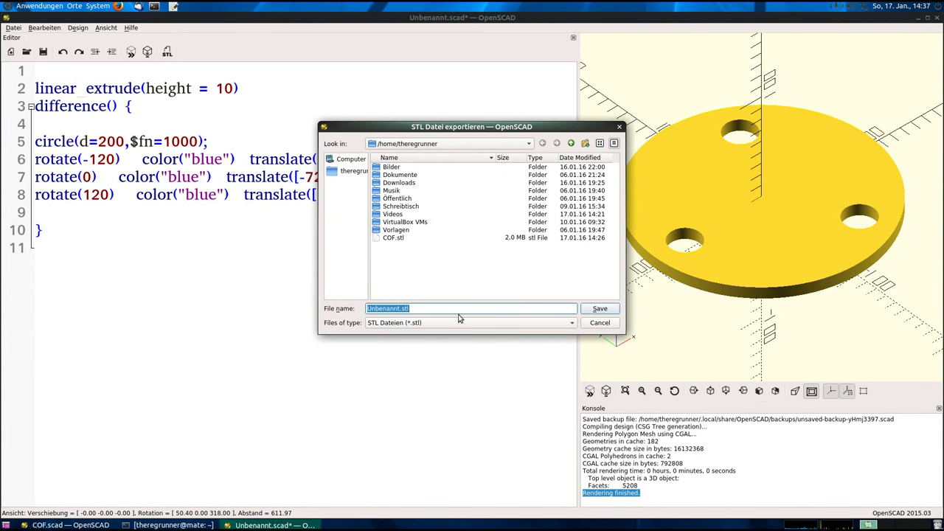
pyautogui.click(601, 323)
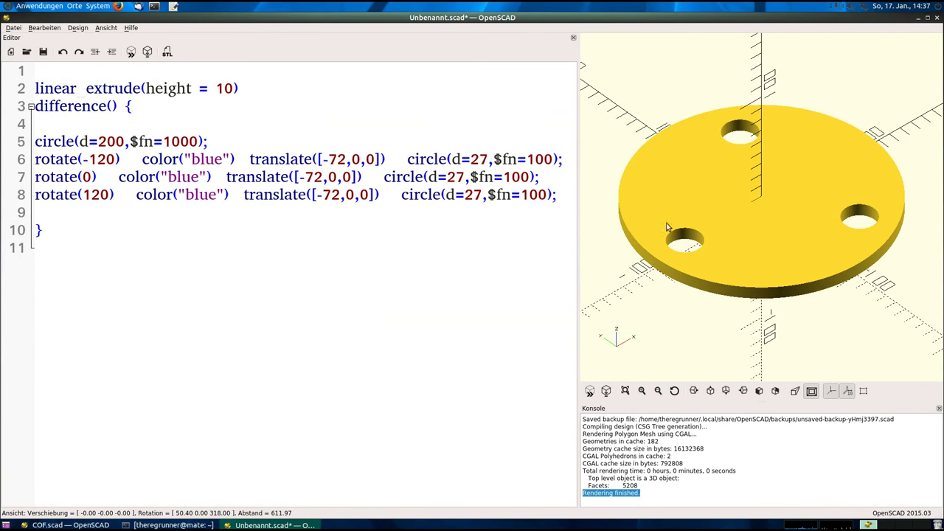
# - Orbit and zoom the rendered disc, then select the three hole lines 6–8
pyautogui.moveTo(666, 227)
pyautogui.mouseDown()
pyautogui.moveTo(746, 168)
pyautogui.moveTo(745, 139)
pyautogui.moveTo(741, 182)
pyautogui.moveTo(754, 227)
pyautogui.moveTo(760, 192)
pyautogui.moveTo(811, 178)
pyautogui.moveTo(773, 196)
pyautogui.mouseUp()
pyautogui.scroll(2, 755, 227)
pyautogui.scroll(5, 752, 221)
pyautogui.scroll(2, 749, 218)
pyautogui.click(152, 209)
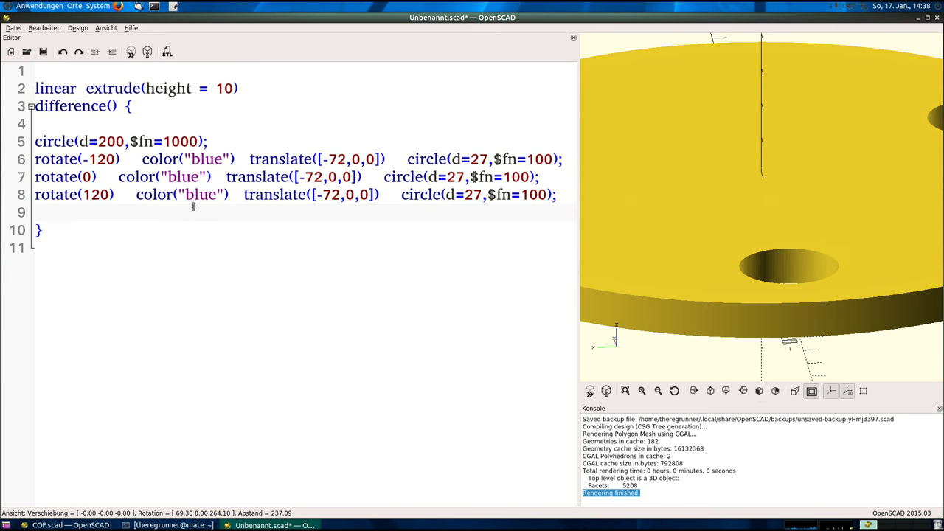
pyautogui.moveTo(560, 195)
pyautogui.mouseDown()
pyautogui.moveTo(120, 177)
pyautogui.moveTo(32, 162)
pyautogui.mouseUp()
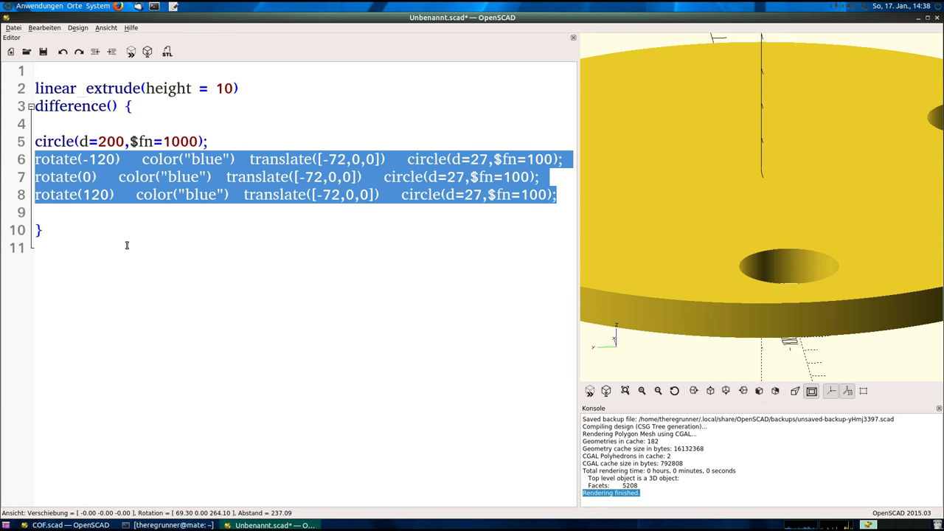
pyautogui.click(74, 525)
pyautogui.click(140, 264)
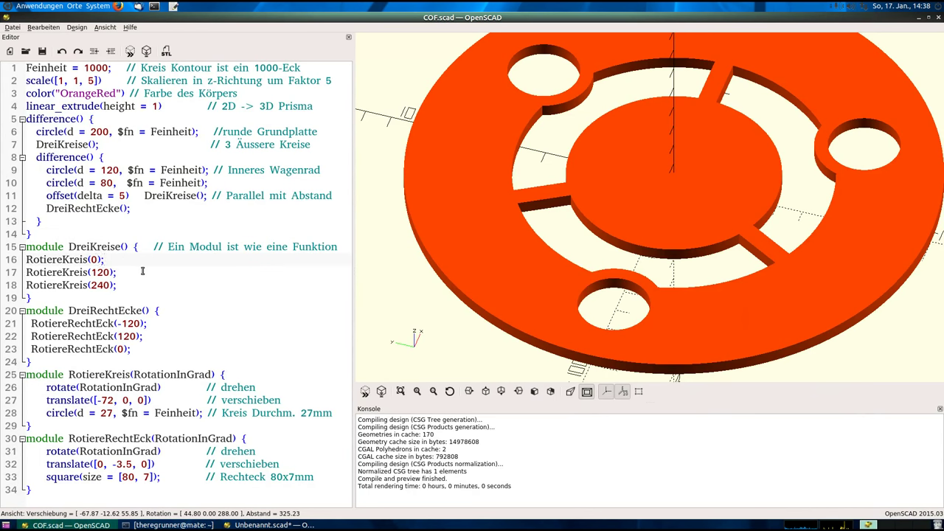
pyautogui.moveTo(135, 195); pyautogui.dragTo(205, 195)
pyautogui.click(186, 232)
pyautogui.moveTo(664, 236)
pyautogui.mouseDown()
pyautogui.moveTo(683, 204)
pyautogui.moveTo(682, 174)
pyautogui.moveTo(669, 182)
pyautogui.mouseUp()
pyautogui.scroll(5, 711, 220)
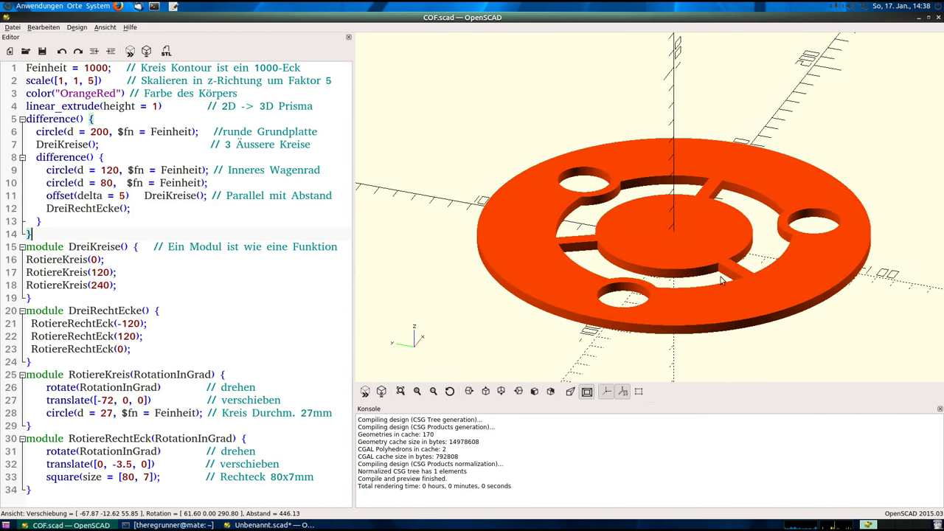
pyautogui.scroll(2, 509, 310)
pyautogui.click(125, 300)
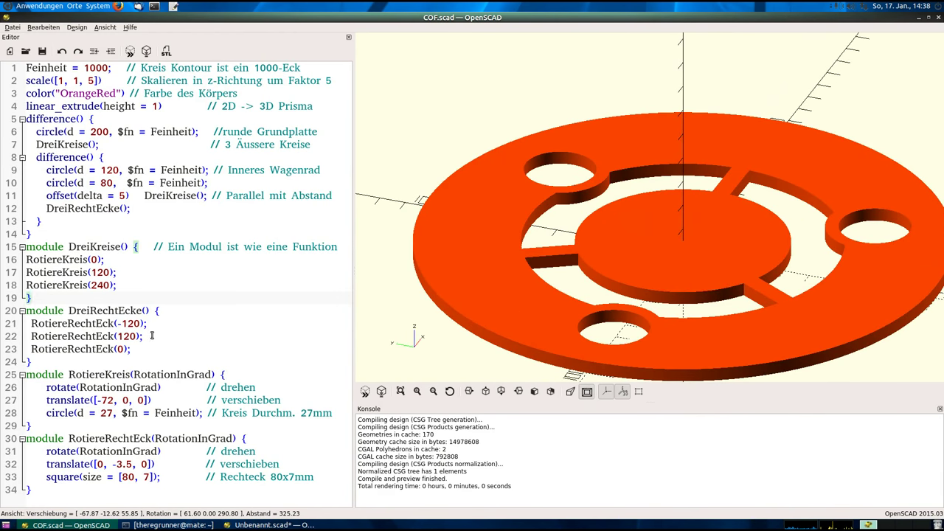
pyautogui.click(133, 374)
pyautogui.moveTo(132, 374); pyautogui.dragTo(213, 374)
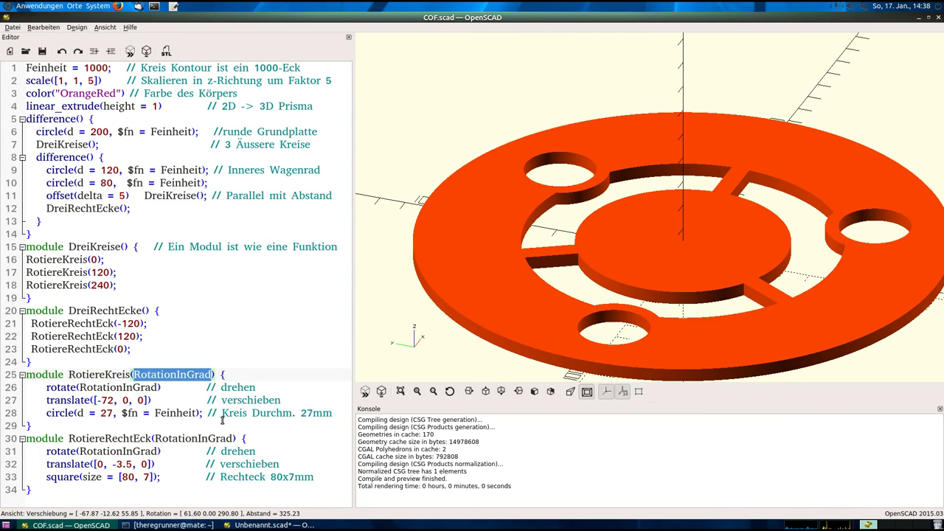
pyautogui.click(83, 374)
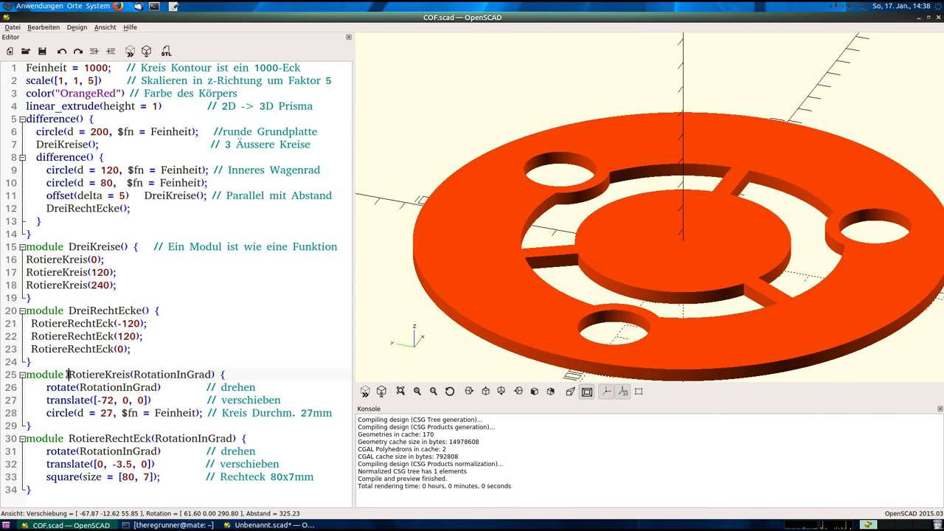
pyautogui.moveTo(67, 374); pyautogui.dragTo(128, 374)
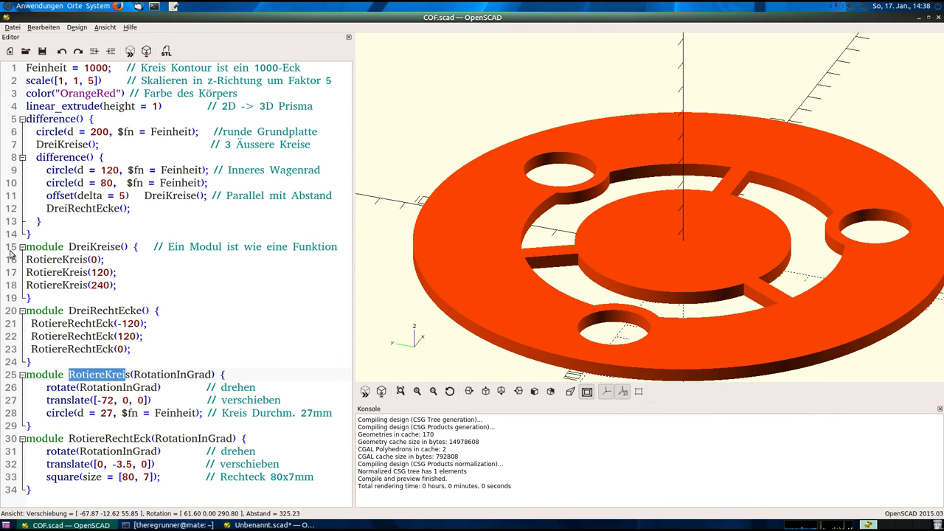
pyautogui.moveTo(26, 259); pyautogui.dragTo(88, 258)
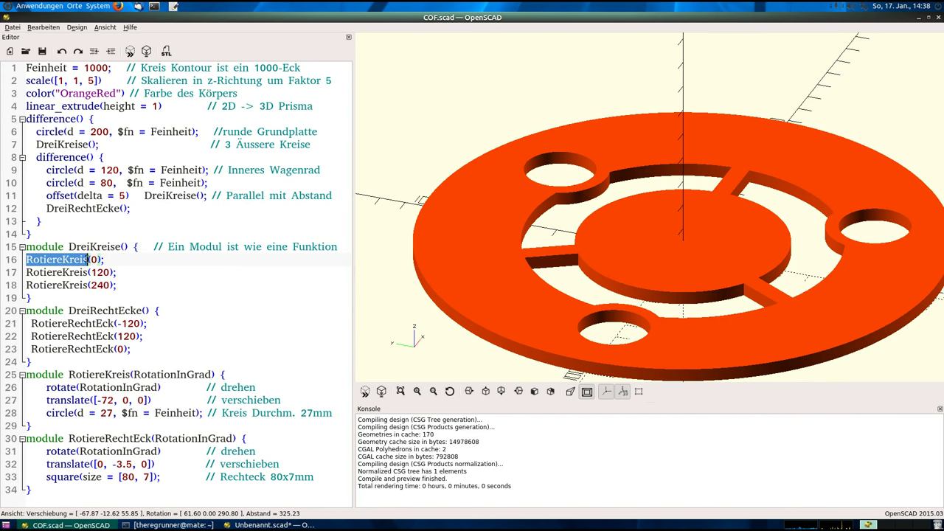
pyautogui.click(97, 272)
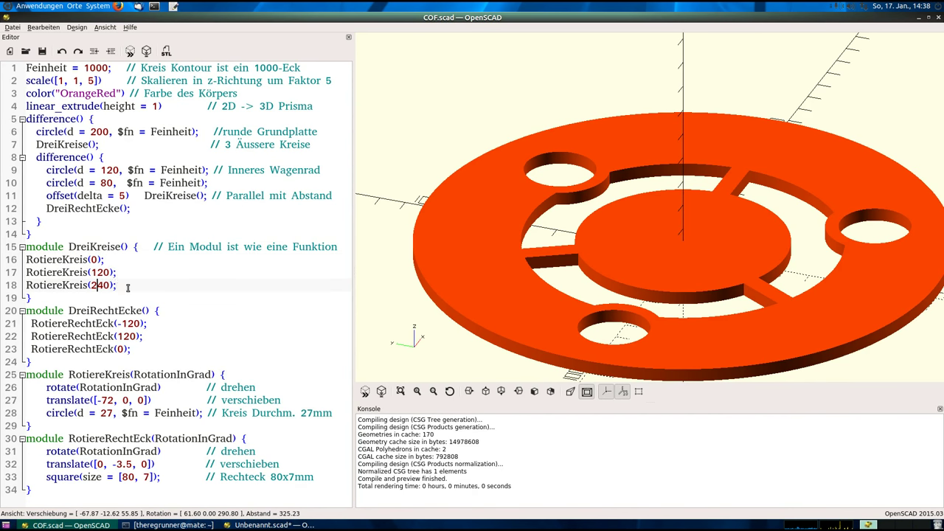
pyautogui.click(128, 287)
pyautogui.moveTo(406, 288)
pyautogui.mouseDown()
pyautogui.moveTo(615, 264)
pyautogui.moveTo(672, 183)
pyautogui.moveTo(696, 166)
pyautogui.moveTo(712, 172)
pyautogui.mouseUp()
pyautogui.scroll(2, 727, 173)
pyautogui.scroll(1, 832, 193)
pyautogui.scroll(-4, 832, 193)
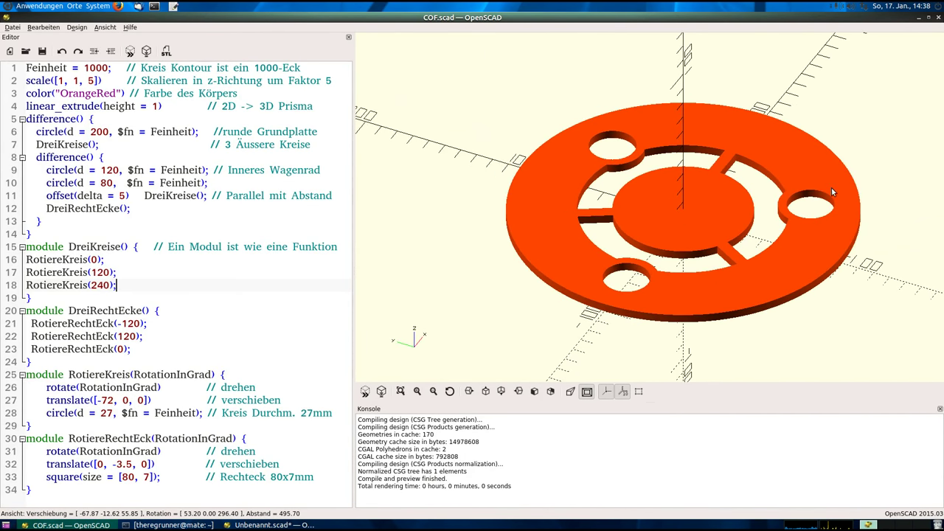
pyautogui.moveTo(844, 161)
pyautogui.mouseDown()
pyautogui.moveTo(656, 149)
pyautogui.moveTo(449, 111)
pyautogui.moveTo(653, 137)
pyautogui.moveTo(678, 115)
pyautogui.moveTo(656, 119)
pyautogui.mouseUp()
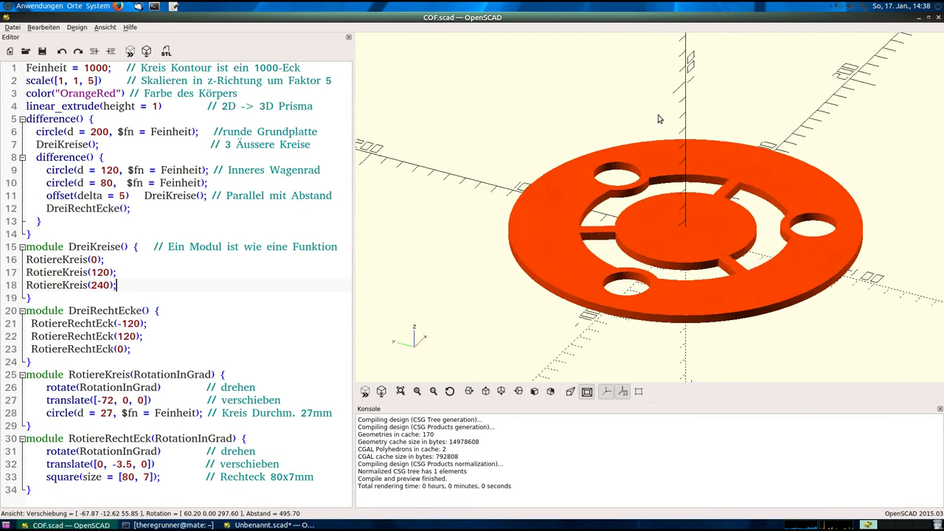
pyautogui.scroll(5, 820, 213)
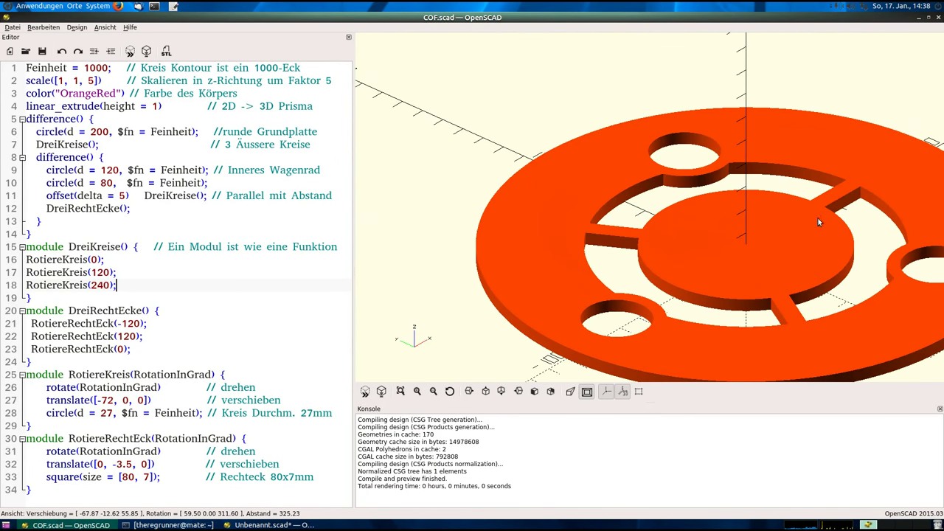
pyautogui.scroll(4, 817, 216)
pyautogui.scroll(4, 706, 102)
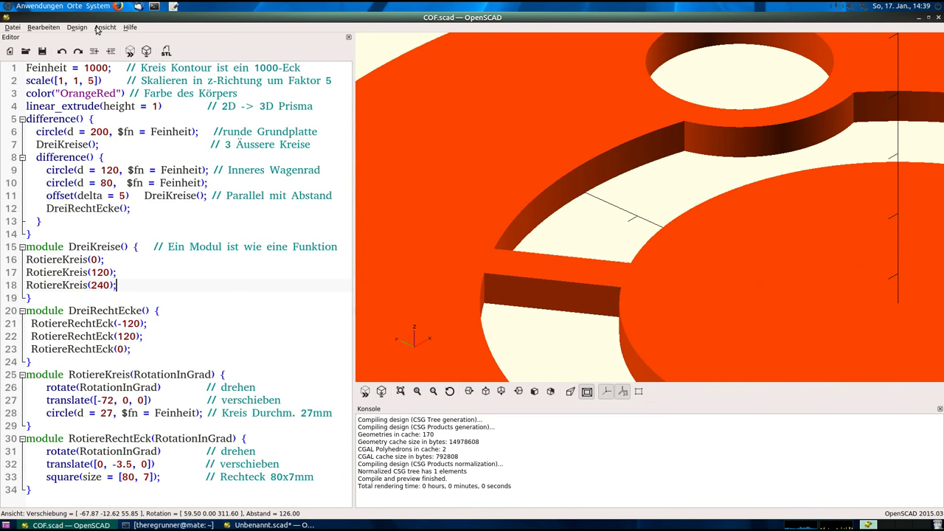
# - Hide the coordinate axes and orbit the logo disc to an oblique view
pyautogui.click(97, 29)
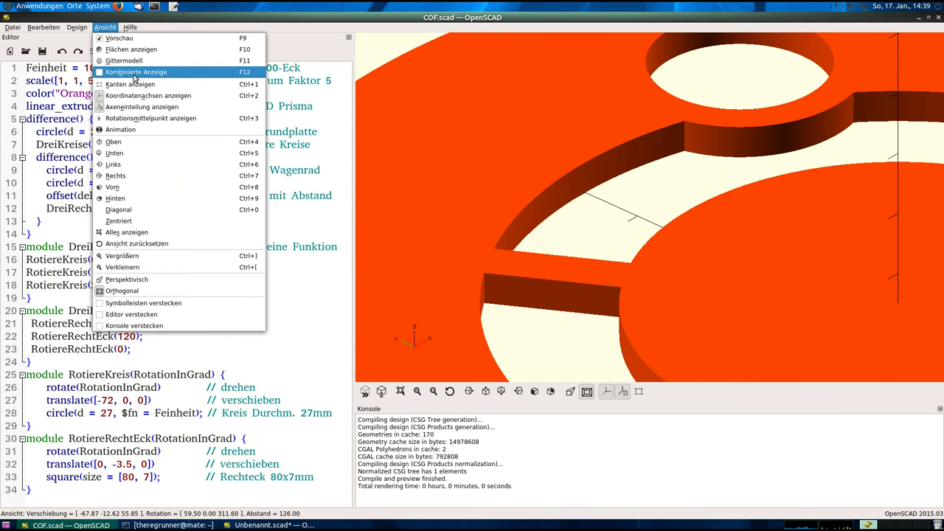
pyautogui.click(155, 98)
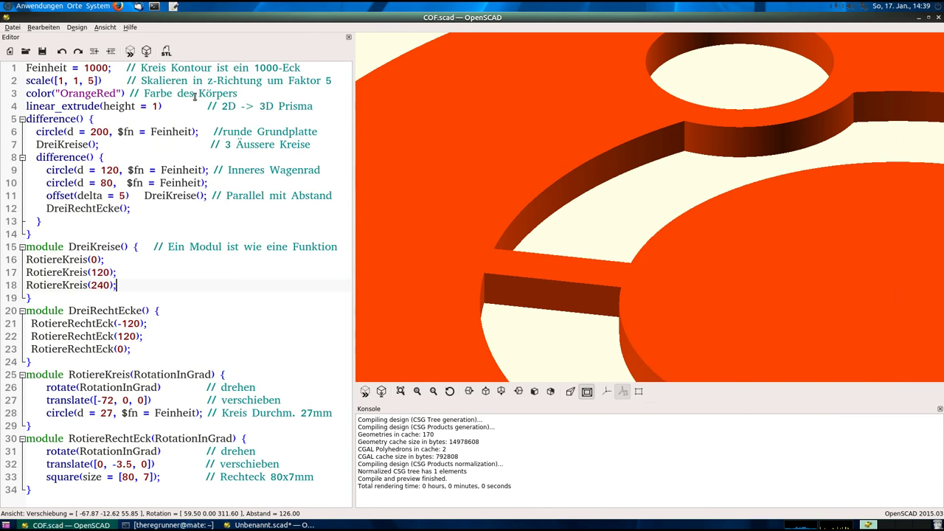
pyautogui.scroll(-5, 701, 231)
pyautogui.scroll(-5, 701, 231)
pyautogui.scroll(-5, 701, 231)
pyautogui.moveTo(701, 231)
pyautogui.mouseDown()
pyautogui.moveTo(763, 244)
pyautogui.moveTo(751, 296)
pyautogui.mouseUp()
pyautogui.scroll(3, 676, 74)
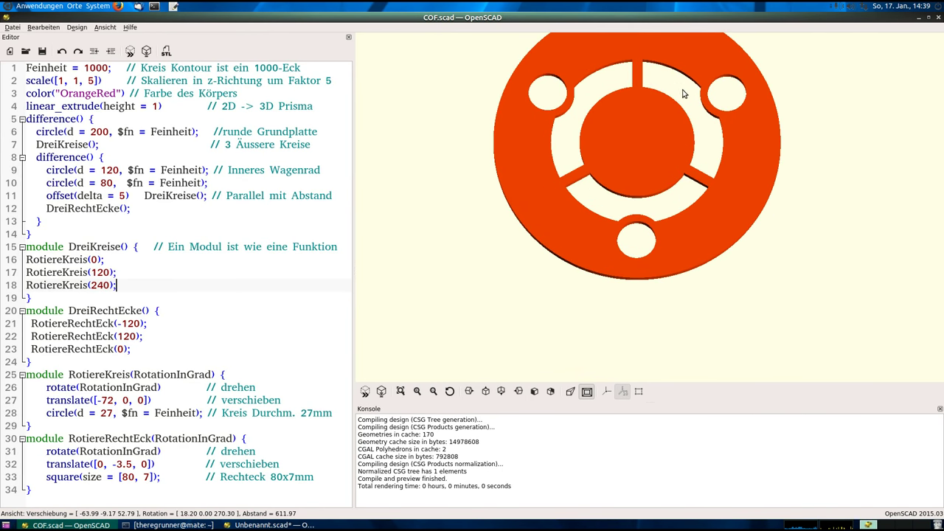
pyautogui.scroll(3, 681, 91)
pyautogui.moveTo(681, 91)
pyautogui.mouseDown()
pyautogui.moveTo(733, 169)
pyautogui.moveTo(728, 146)
pyautogui.moveTo(720, 168)
pyautogui.moveTo(723, 160)
pyautogui.mouseUp()
# - Export the current view as the PNG image 'cof'
pyautogui.click(12, 27)
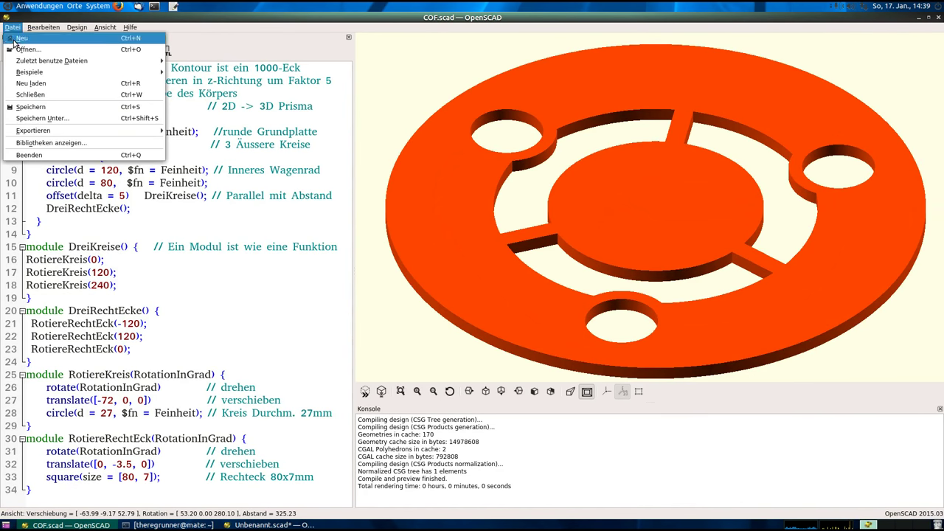
pyautogui.moveTo(34, 131)
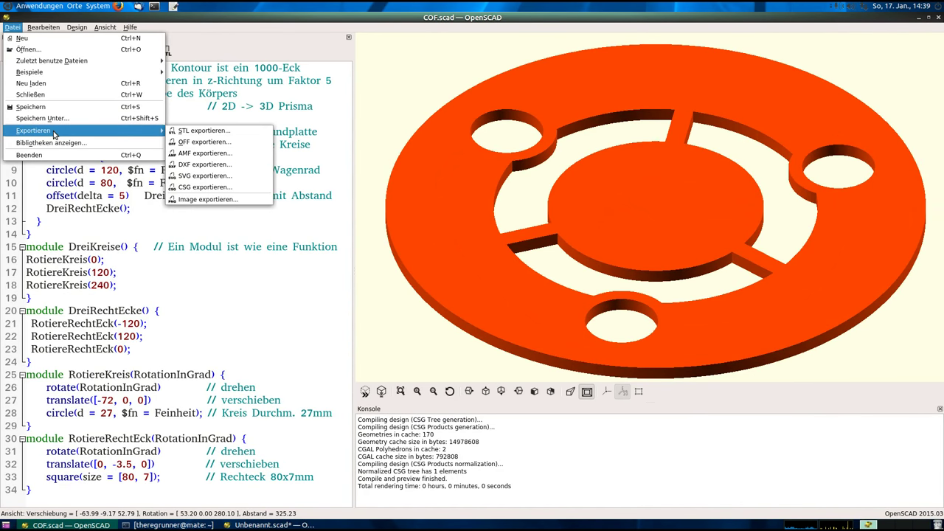
pyautogui.click(211, 199)
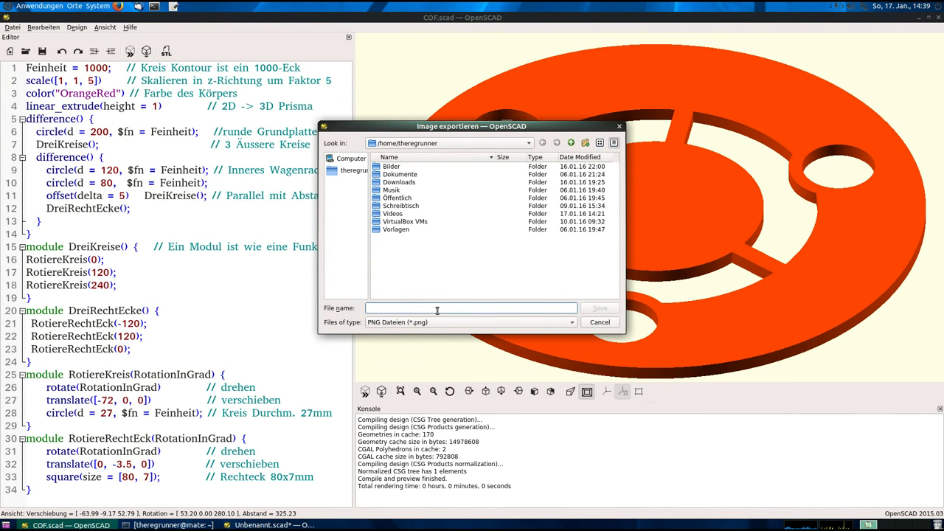
pyautogui.write('cof')
pyautogui.click(600, 308)
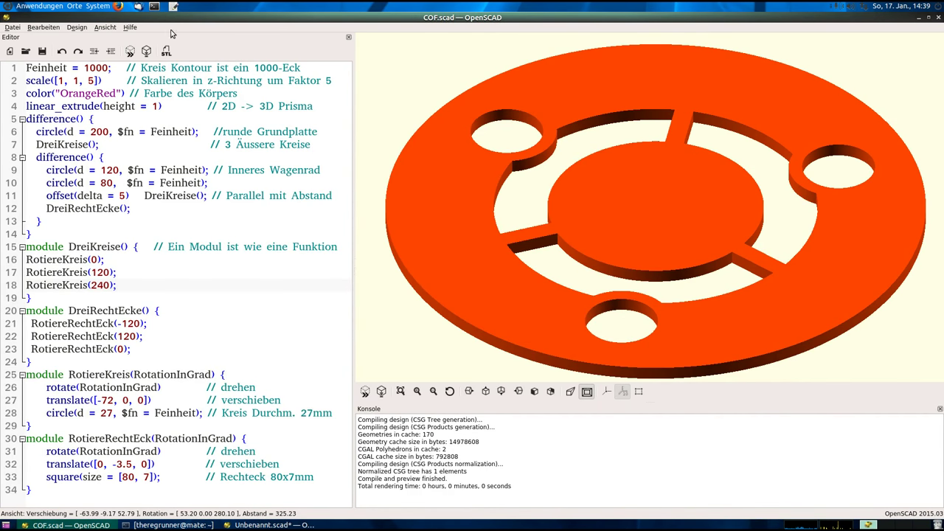
pyautogui.click(77, 6)
pyautogui.click(85, 20)
pyautogui.scroll(-1, 672, 313)
pyautogui.doubleClick(668, 299)
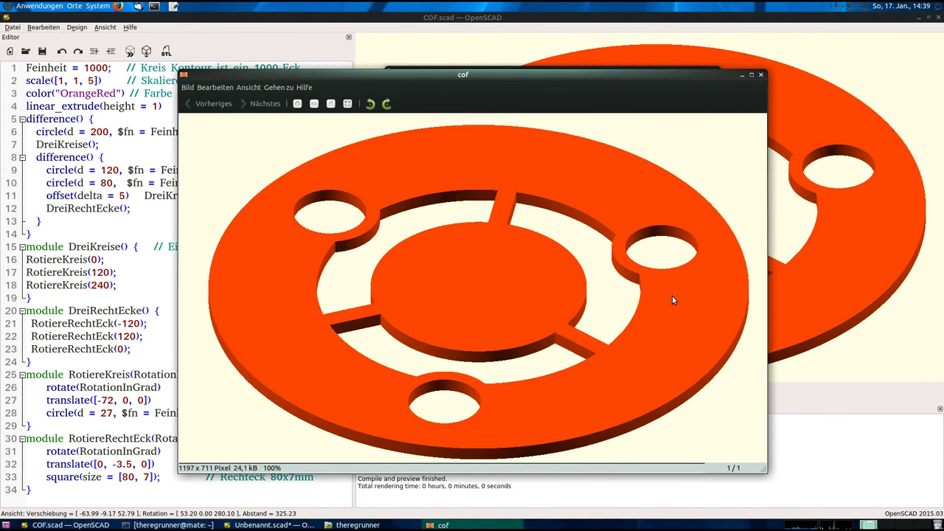
pyautogui.doubleClick(642, 74)
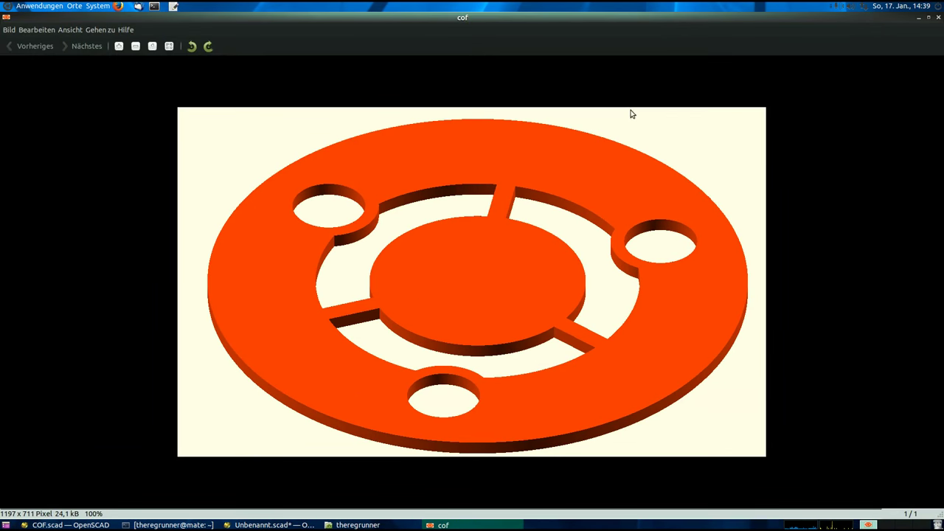
pyautogui.scroll(2, 611, 272)
pyautogui.scroll(3, 611, 270)
pyautogui.scroll(-3, 611, 270)
pyautogui.scroll(1, 610, 317)
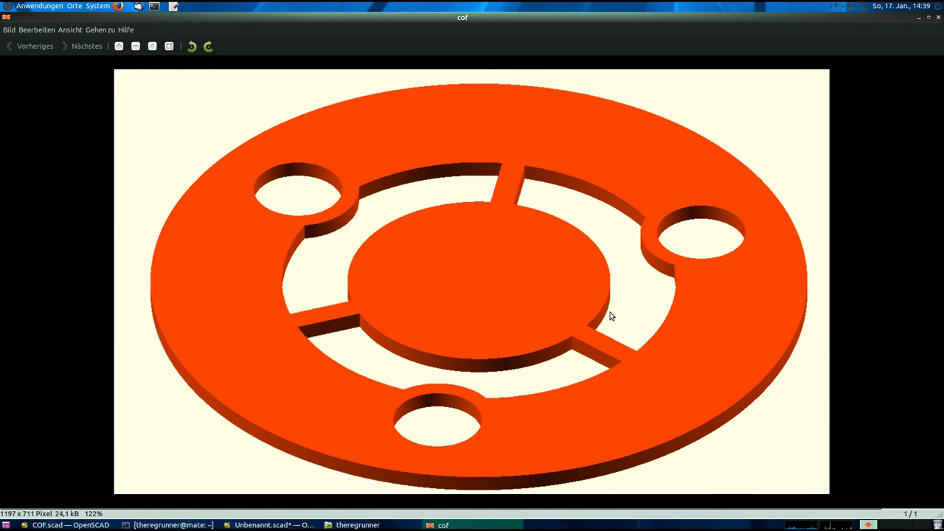
pyautogui.scroll(1, 609, 316)
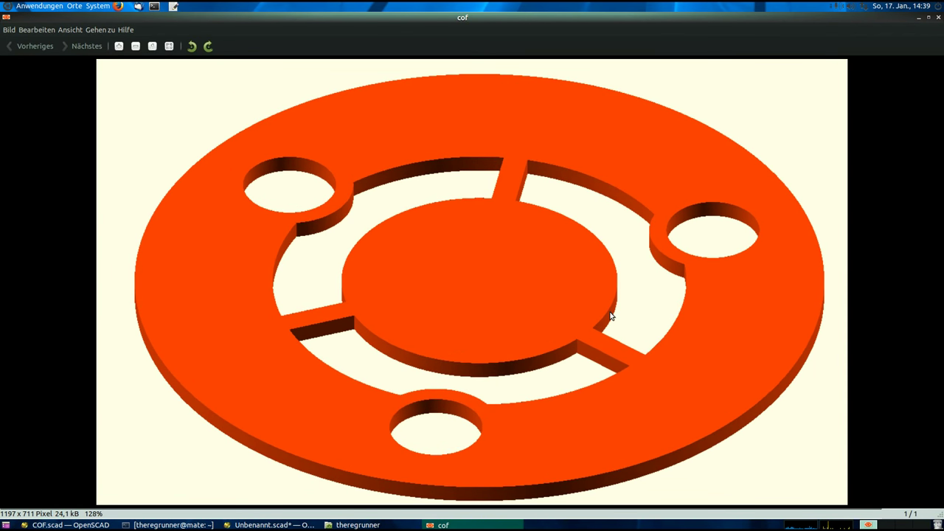
pyautogui.click(939, 20)
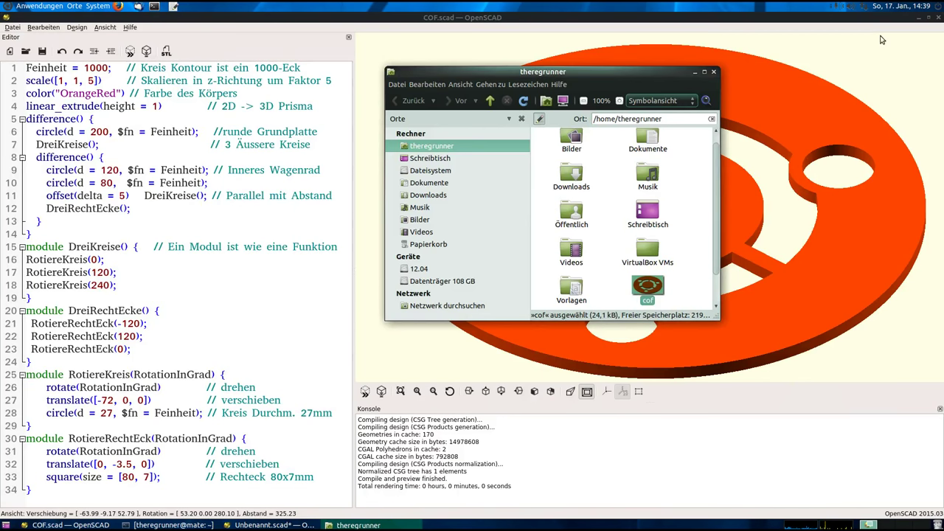
pyautogui.click(713, 73)
pyautogui.moveTo(655, 158)
pyautogui.mouseDown()
pyautogui.moveTo(658, 205)
pyautogui.moveTo(675, 217)
pyautogui.moveTo(713, 203)
pyautogui.moveTo(712, 185)
pyautogui.moveTo(715, 234)
pyautogui.moveTo(682, 186)
pyautogui.mouseUp()
# - Turn the coordinate axes back on from the Ansicht menu
pyautogui.scroll(3, 672, 166)
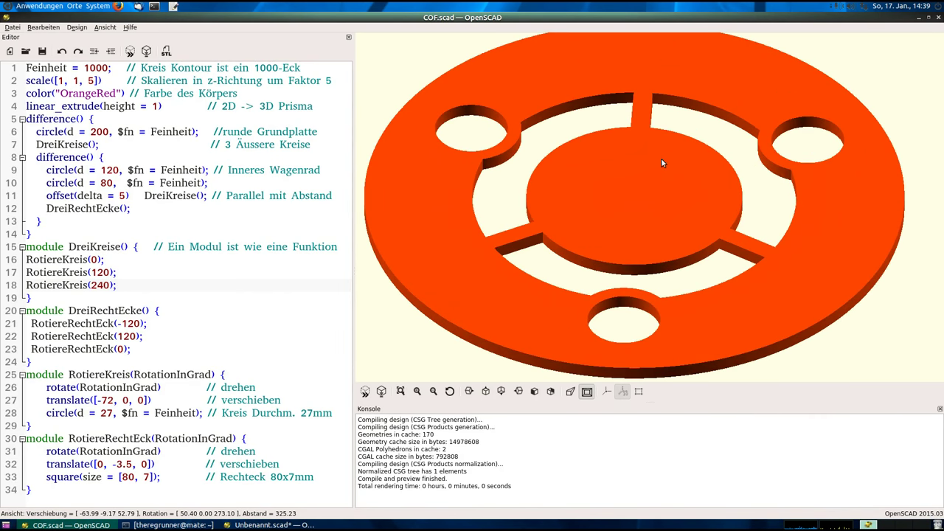
pyautogui.scroll(-1, 645, 123)
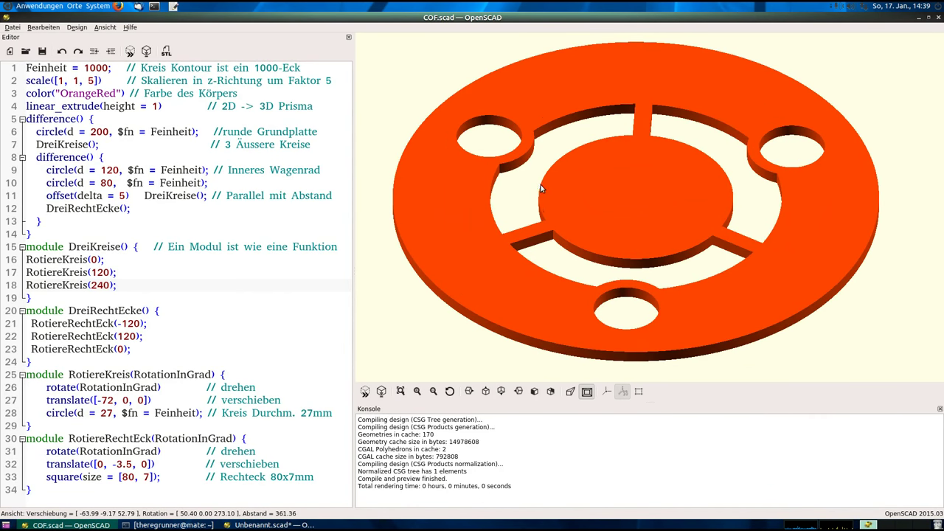
pyautogui.scroll(-4, 541, 189)
pyautogui.click(101, 26)
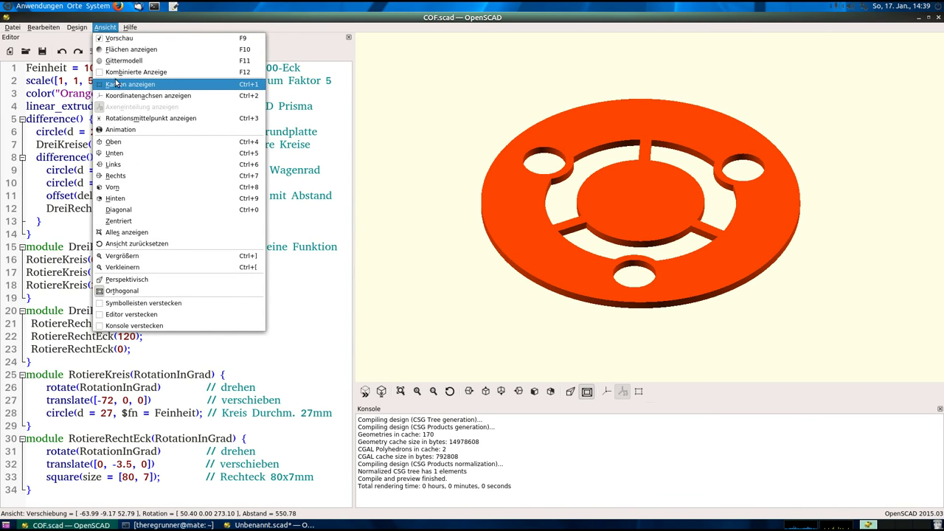
pyautogui.click(124, 95)
# - Cycle through the side, top, bottom, left and front views, then minimize COF.scad
pyautogui.scroll(2, 760, 191)
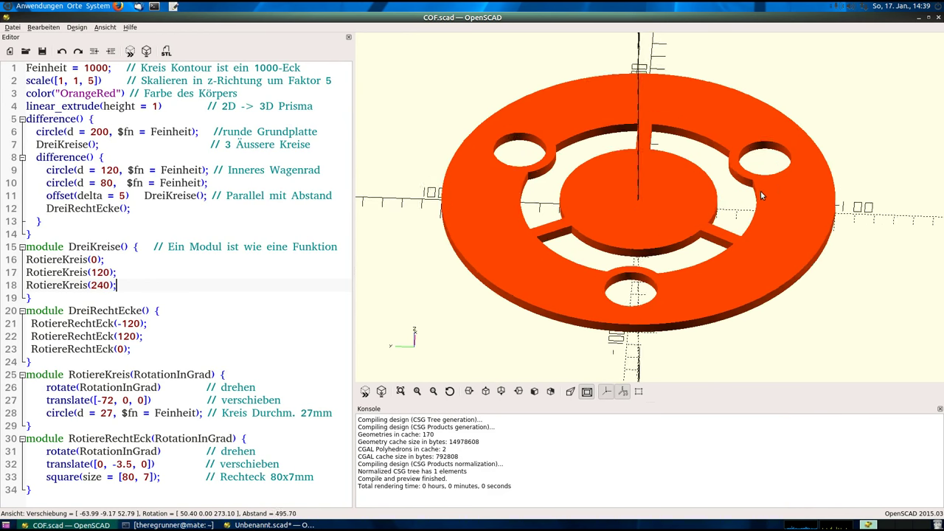
pyautogui.scroll(2, 761, 191)
pyautogui.scroll(2, 907, 98)
pyautogui.scroll(2, 903, 98)
pyautogui.scroll(-3, 812, 127)
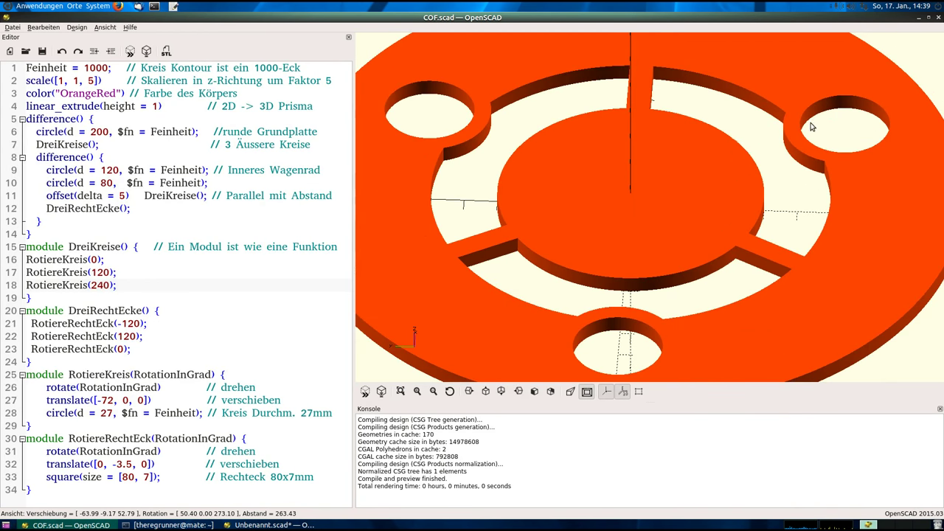
pyautogui.scroll(-3, 748, 126)
pyautogui.click(468, 391)
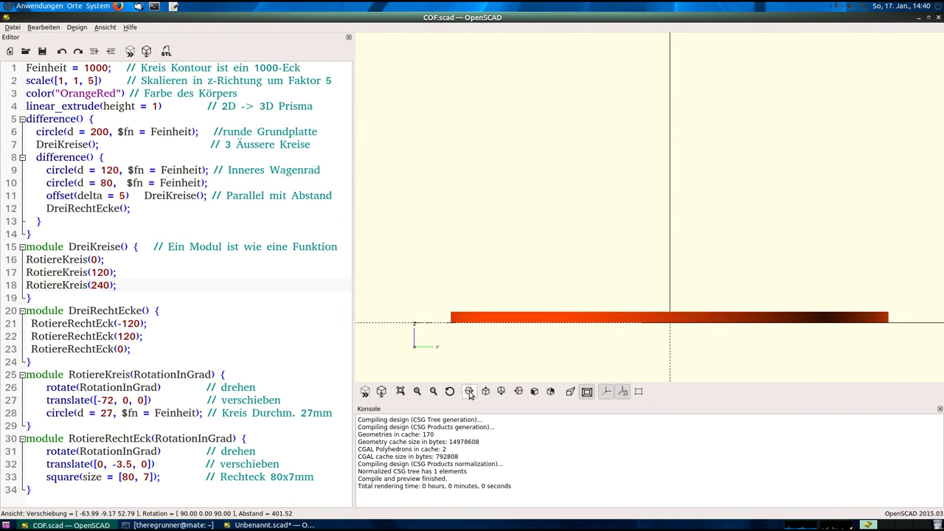
pyautogui.click(485, 391)
pyautogui.click(501, 391)
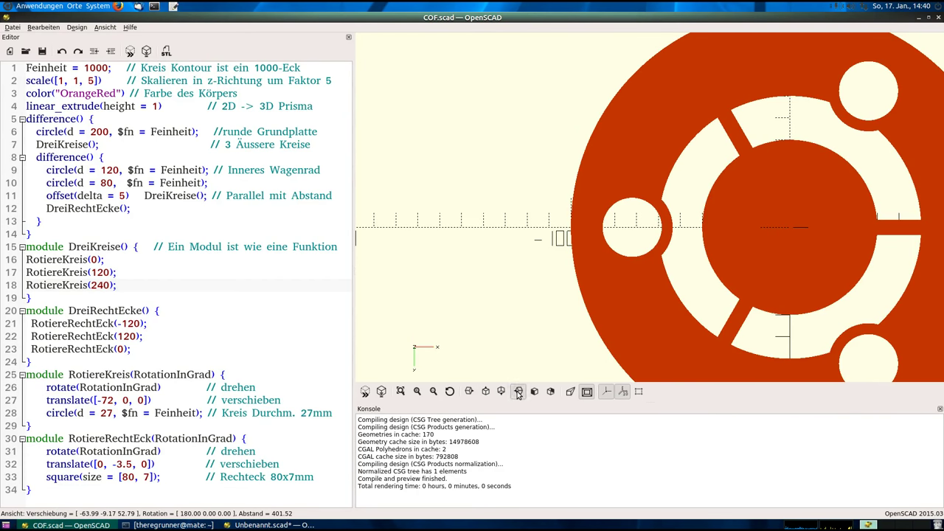
pyautogui.click(519, 391)
pyautogui.click(534, 390)
pyautogui.click(501, 391)
pyautogui.moveTo(782, 163)
pyautogui.mouseDown()
pyautogui.moveTo(804, 208)
pyautogui.moveTo(756, 224)
pyautogui.moveTo(780, 203)
pyautogui.mouseUp()
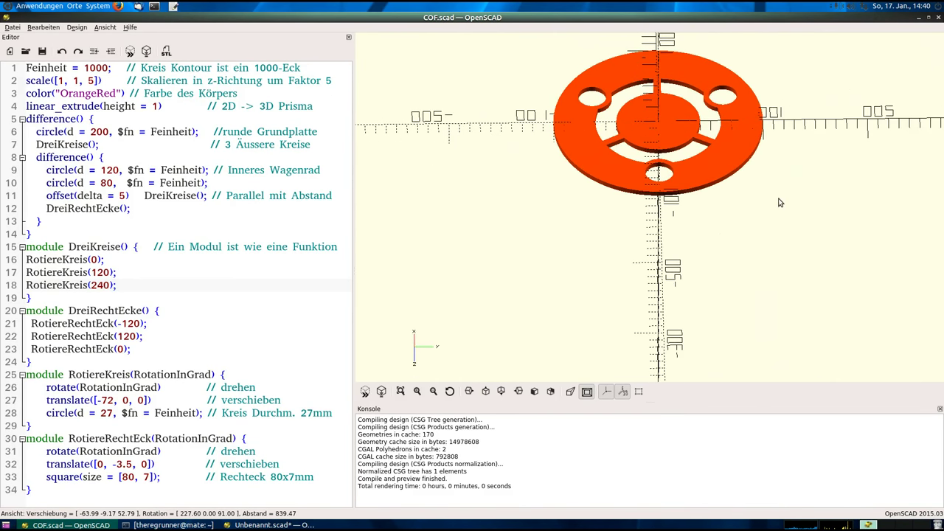
pyautogui.click(918, 20)
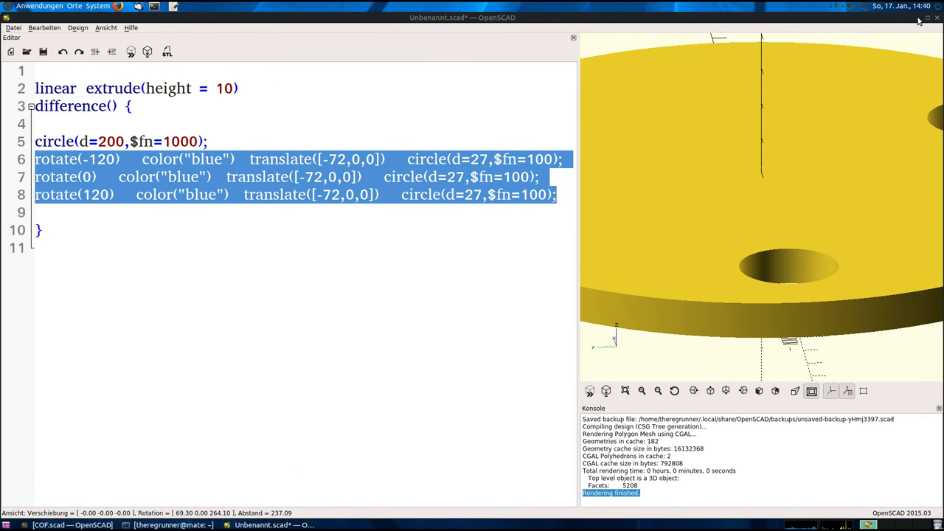